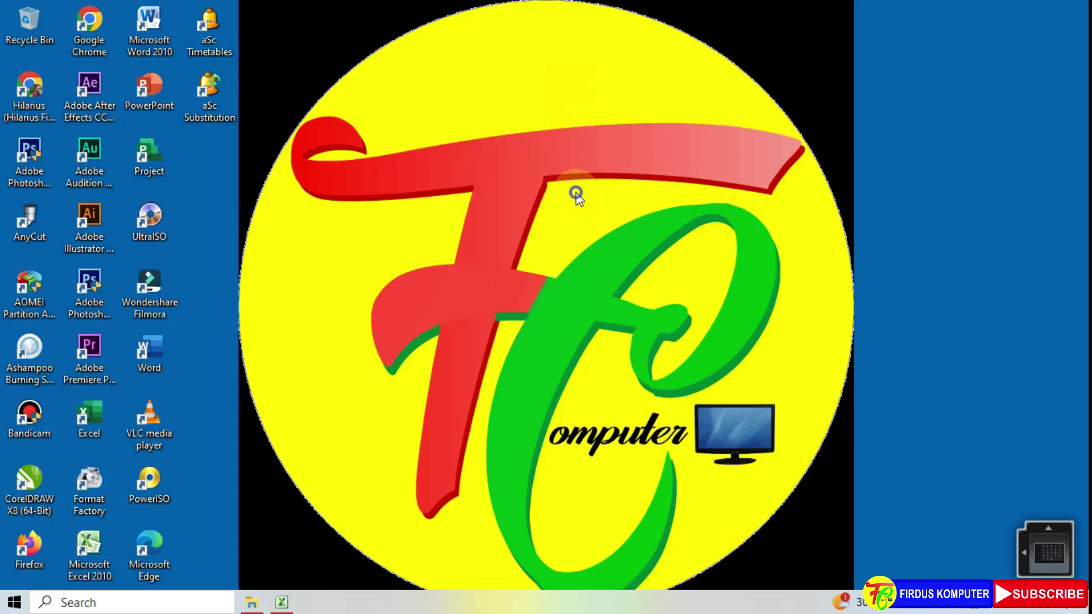
Refresh the Windows desktop repeatedly from its right-click menu.
{"action": "right_click", "coordinate": [576, 196]}
{"action": "left_click", "coordinate": [611, 236]}
{"action": "right_click", "coordinate": [563, 185]}
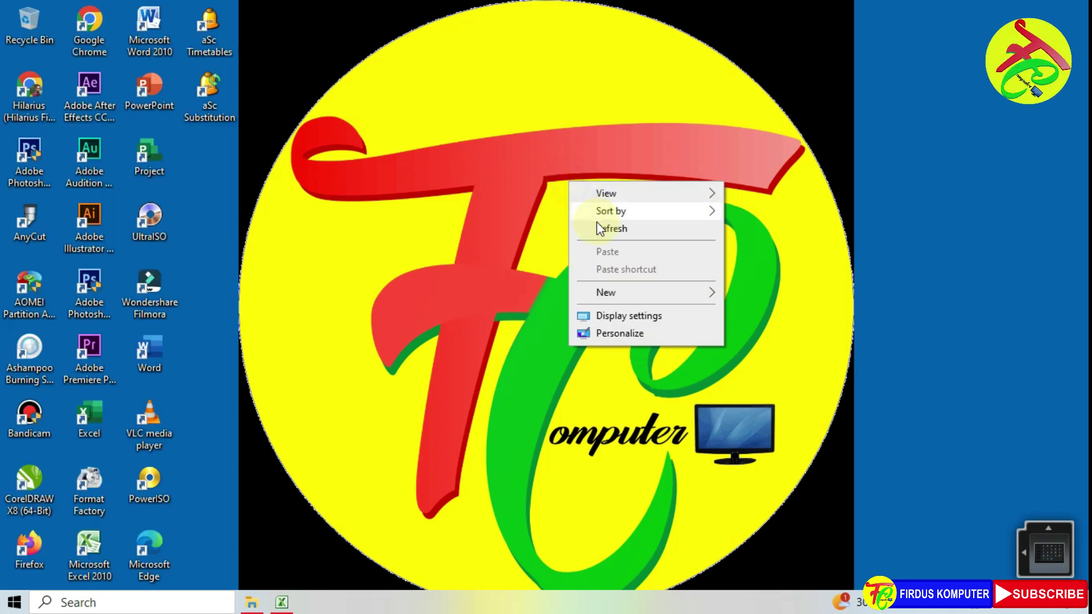
{"action": "left_click", "coordinate": [596, 228]}
{"action": "right_click", "coordinate": [557, 184]}
{"action": "mouse_move", "coordinate": [606, 193]}
{"action": "left_click", "coordinate": [599, 238]}
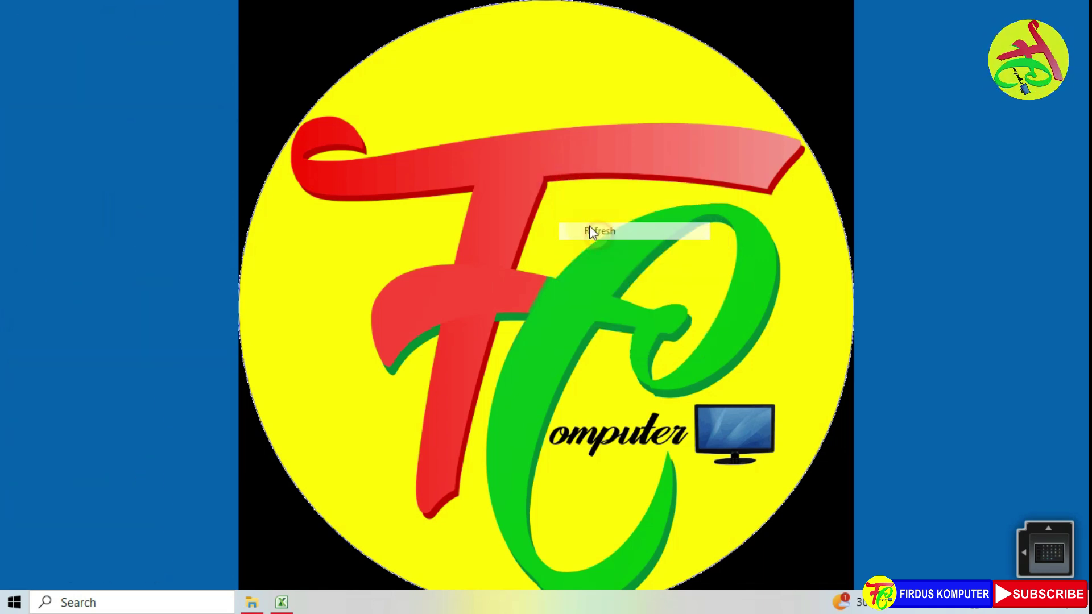
{"action": "right_click", "coordinate": [563, 188]}
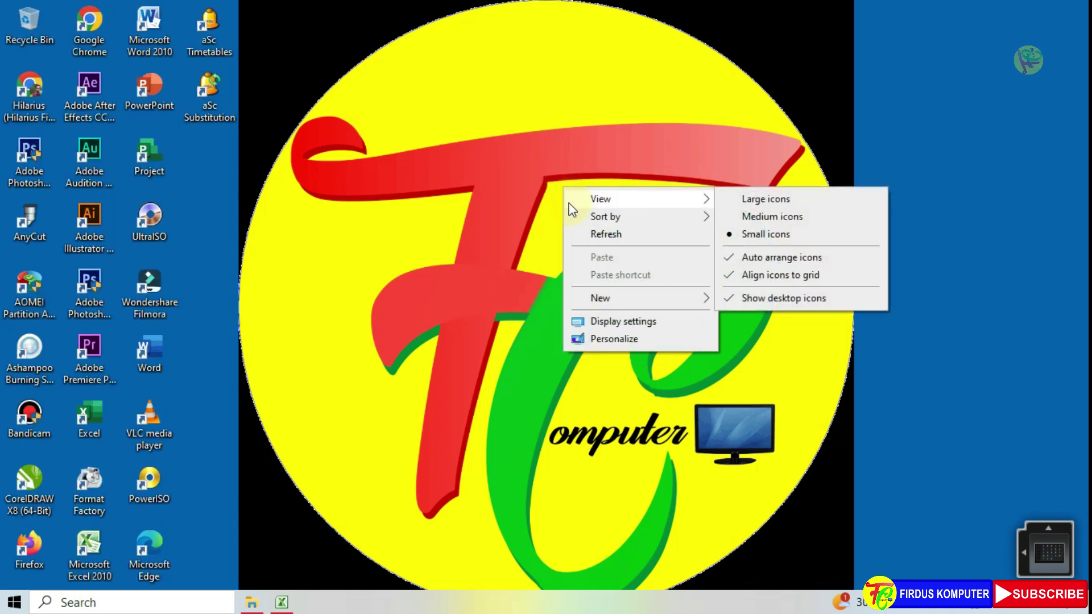
{"action": "left_click", "coordinate": [591, 234]}
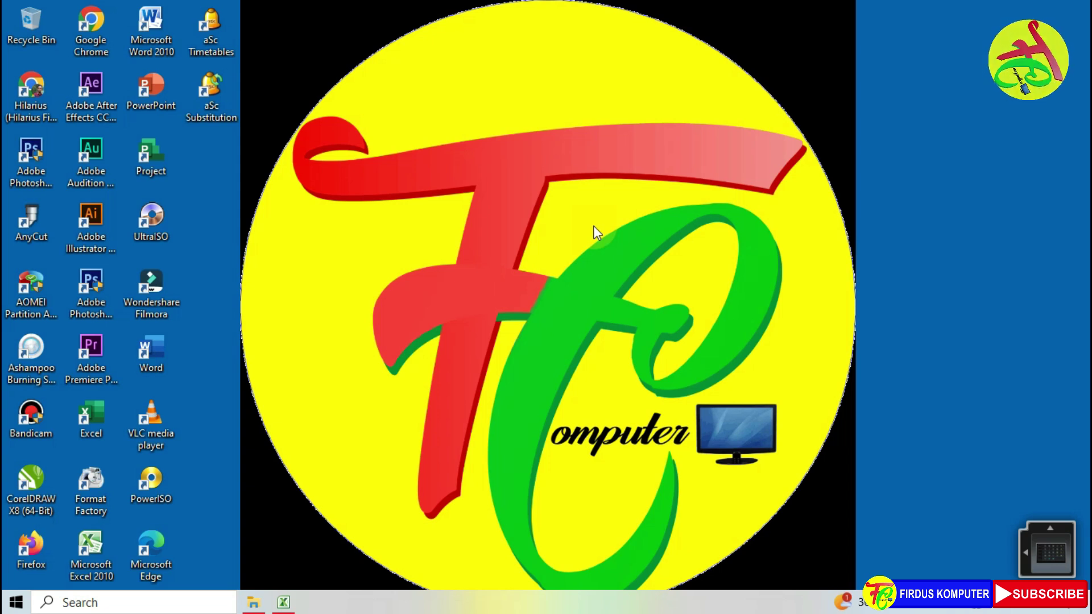
{"action": "right_click", "coordinate": [593, 229]}
{"action": "left_click", "coordinate": [623, 274]}
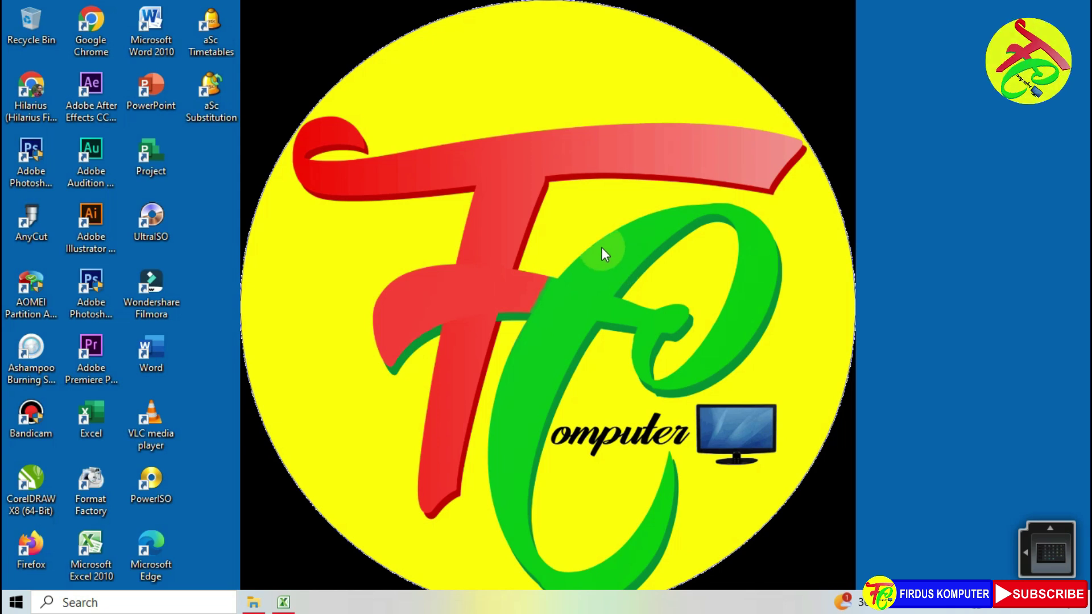
{"action": "right_click", "coordinate": [590, 234]}
{"action": "left_click", "coordinate": [631, 280]}
{"action": "right_click", "coordinate": [601, 234]}
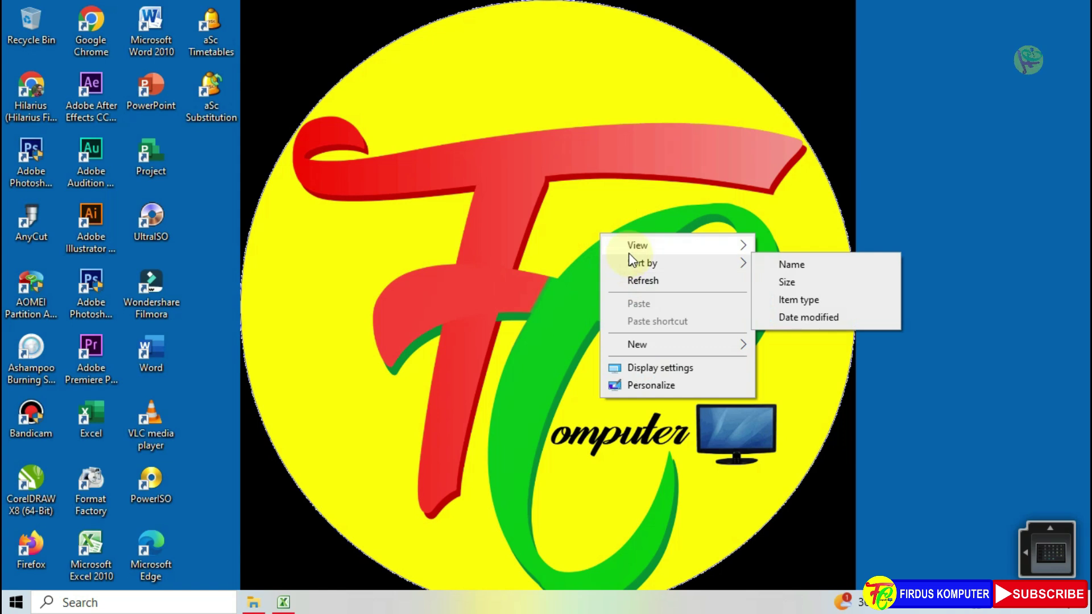
{"action": "mouse_move", "coordinate": [637, 246]}
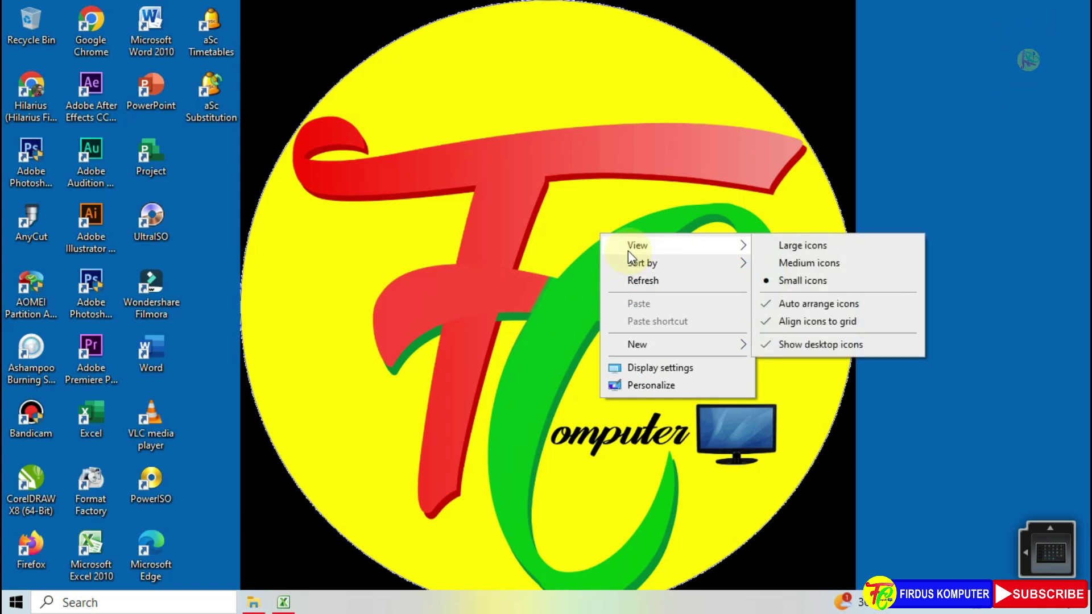
{"action": "left_click", "coordinate": [639, 279]}
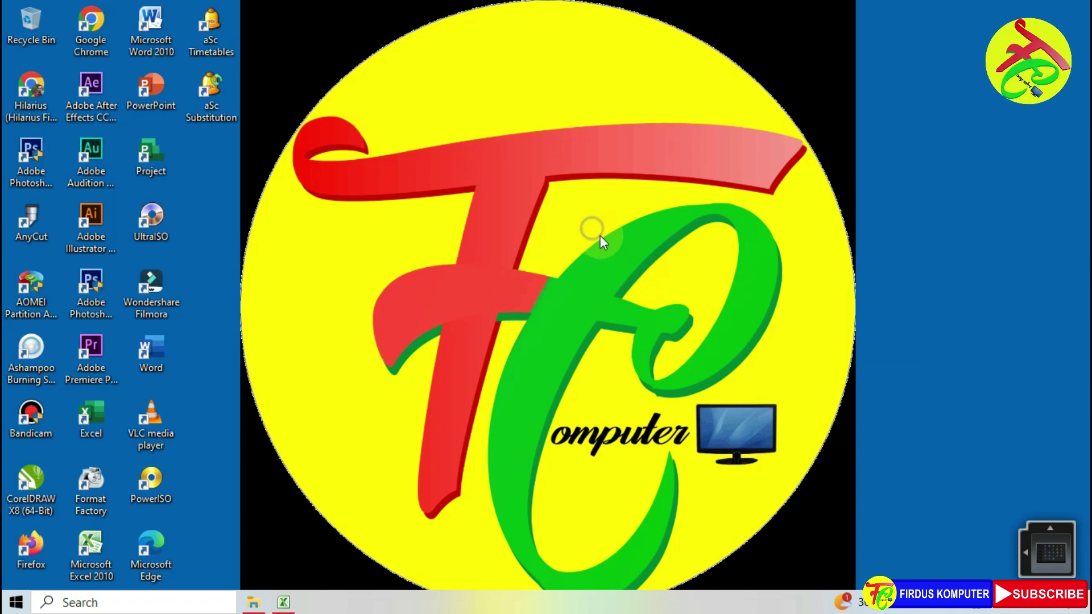
{"action": "right_click", "coordinate": [593, 229]}
{"action": "left_click", "coordinate": [634, 274]}
{"action": "right_click", "coordinate": [600, 230]}
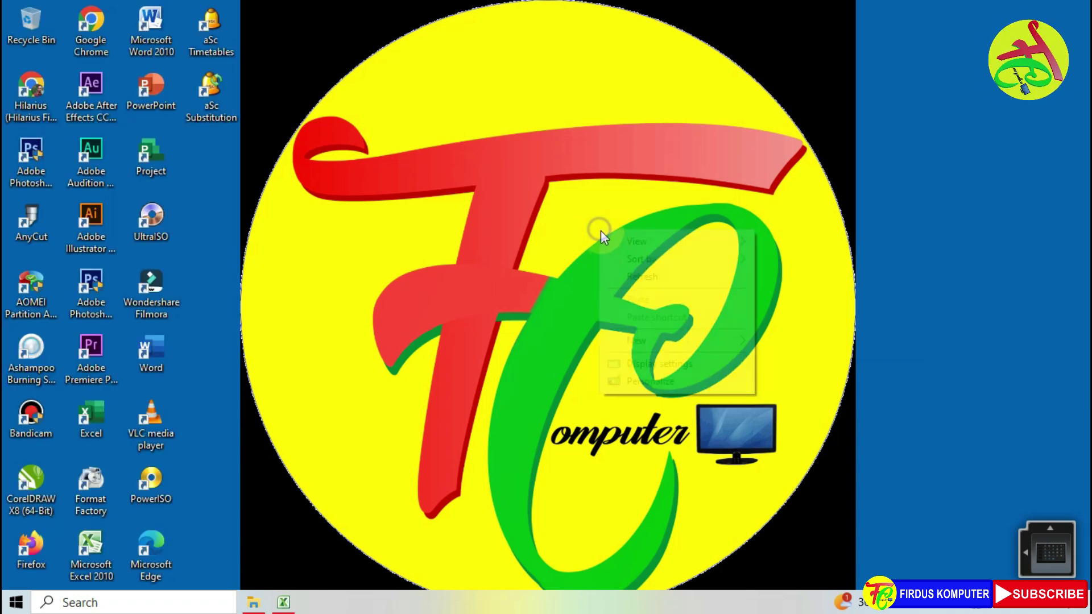
{"action": "left_click", "coordinate": [638, 277]}
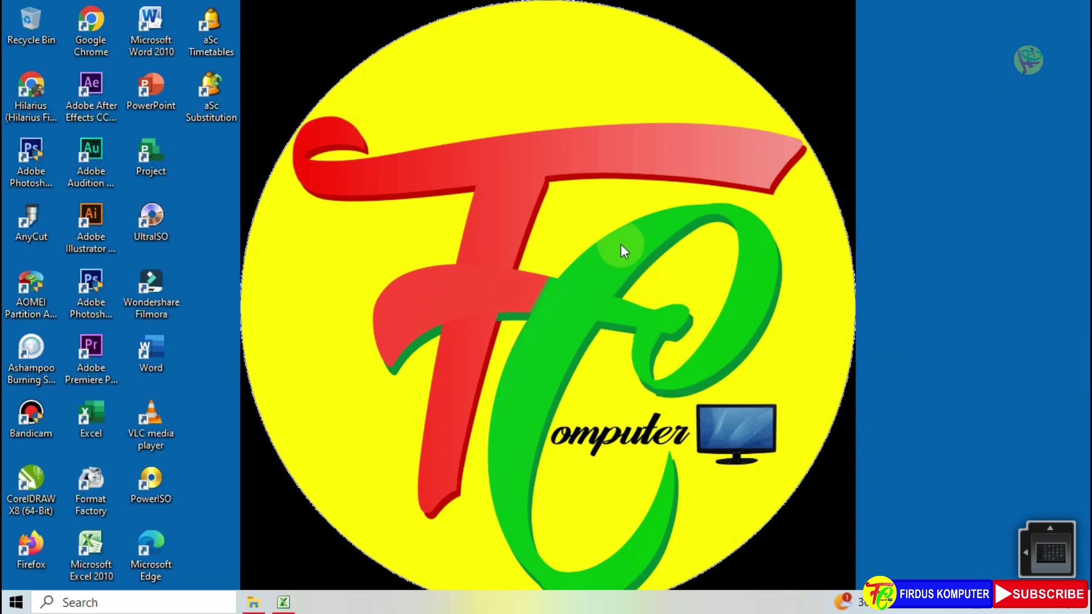
{"action": "right_click", "coordinate": [598, 214]}
{"action": "left_click", "coordinate": [639, 263]}
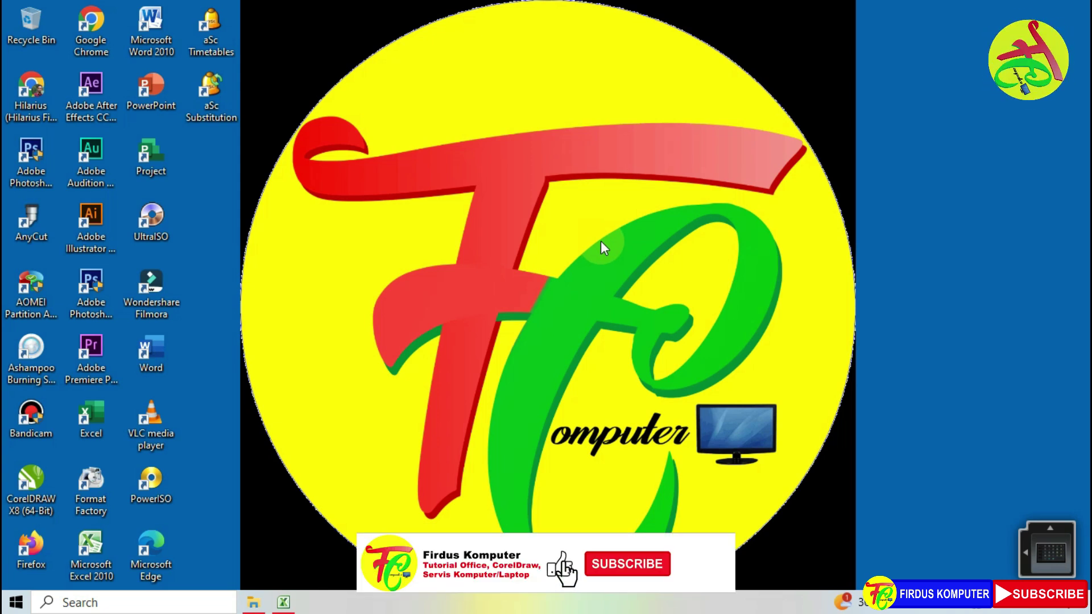
Refresh the desktop a few more times, then bring the Excel report workbook back from the taskbar.
{"action": "right_click", "coordinate": [601, 242]}
{"action": "left_click", "coordinate": [635, 294]}
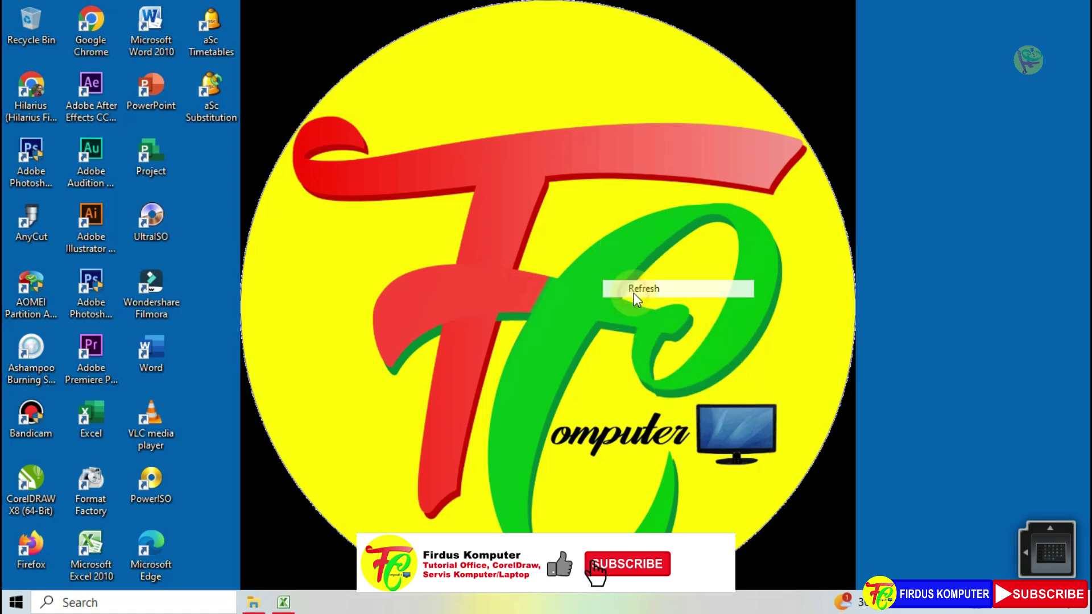
{"action": "right_click", "coordinate": [610, 237]}
{"action": "left_click", "coordinate": [639, 282]}
{"action": "right_click", "coordinate": [610, 244]}
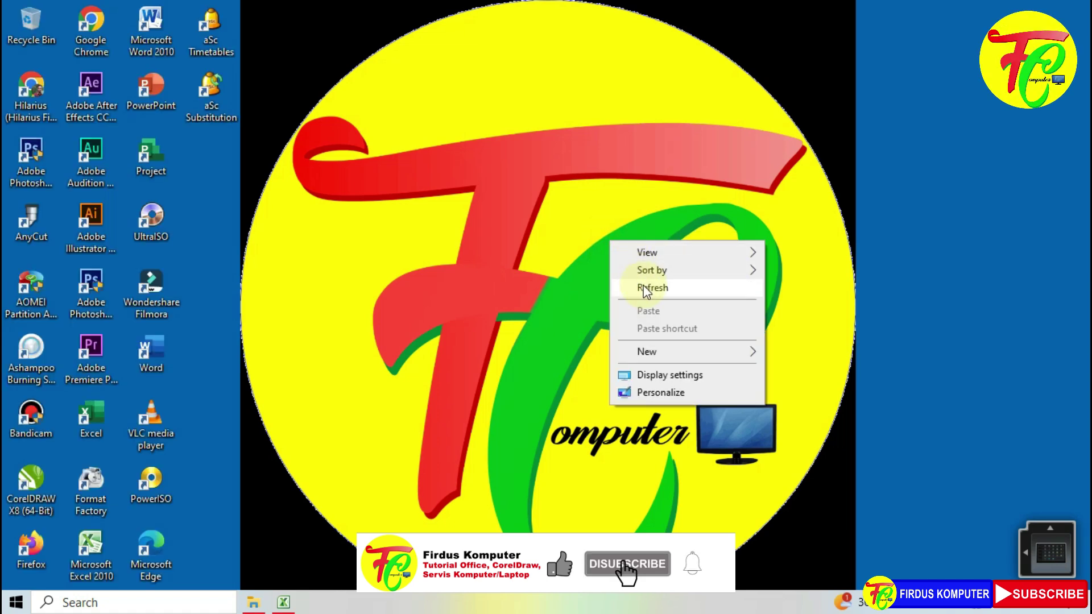
{"action": "left_click", "coordinate": [644, 288]}
{"action": "right_click", "coordinate": [611, 243]}
{"action": "left_click", "coordinate": [646, 292]}
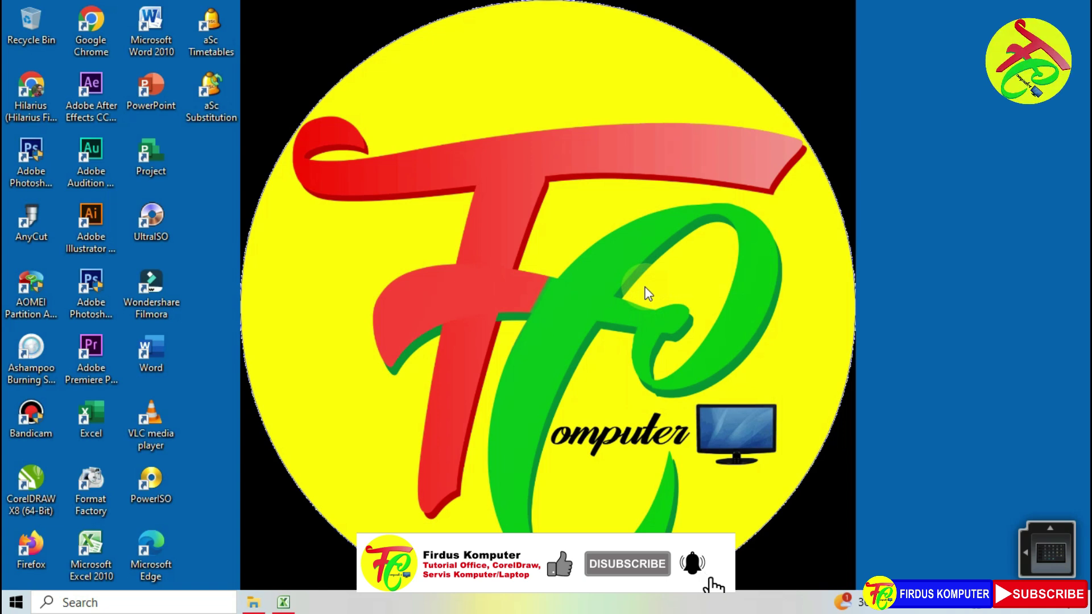
{"action": "right_click", "coordinate": [589, 236]}
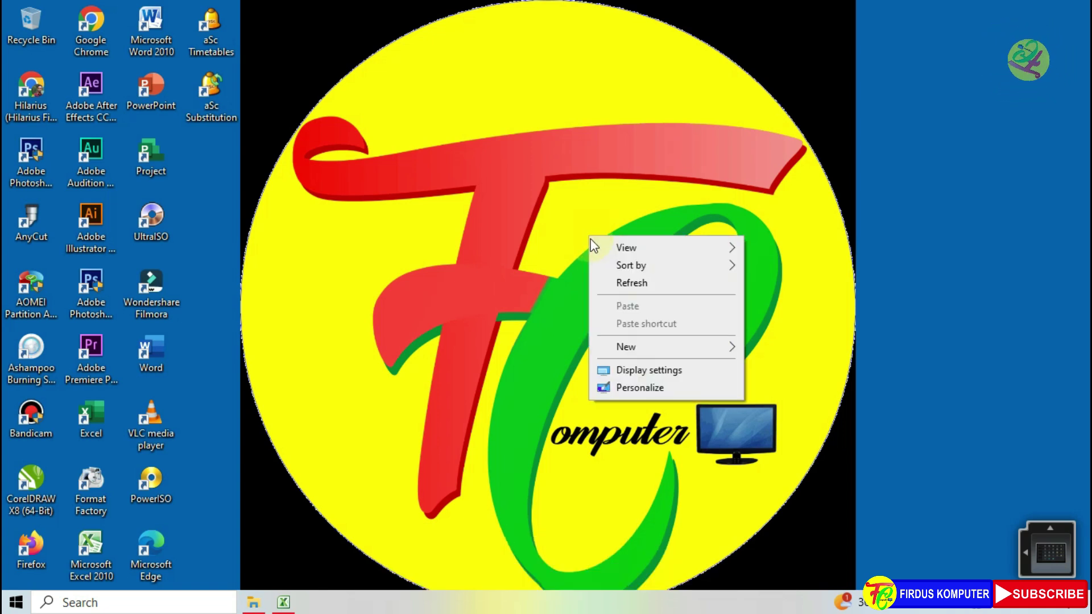
{"action": "left_click", "coordinate": [618, 279]}
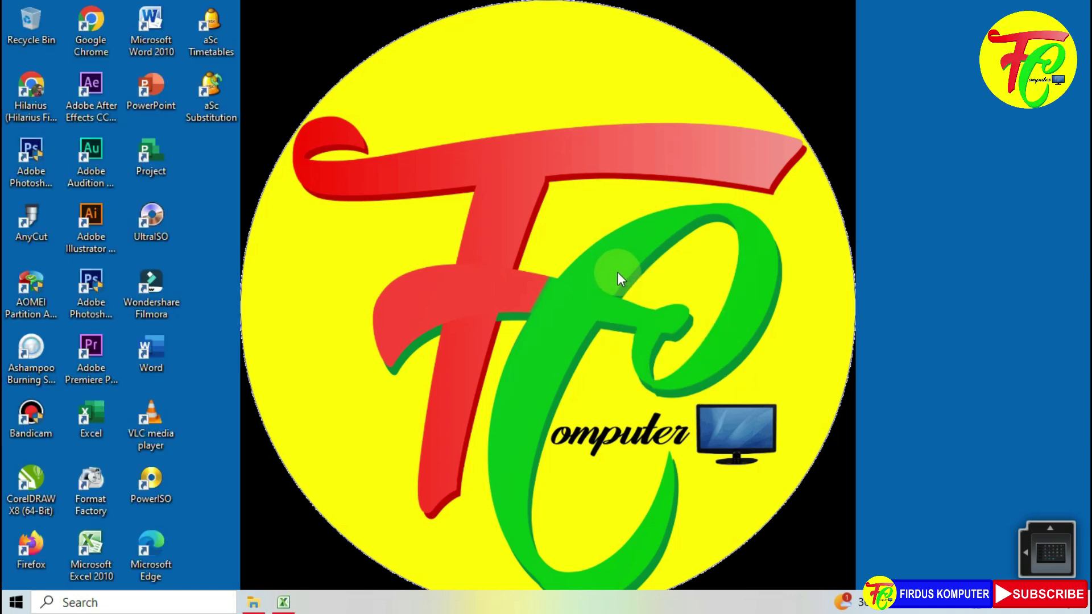
{"action": "right_click", "coordinate": [455, 176]}
{"action": "left_click", "coordinate": [506, 225]}
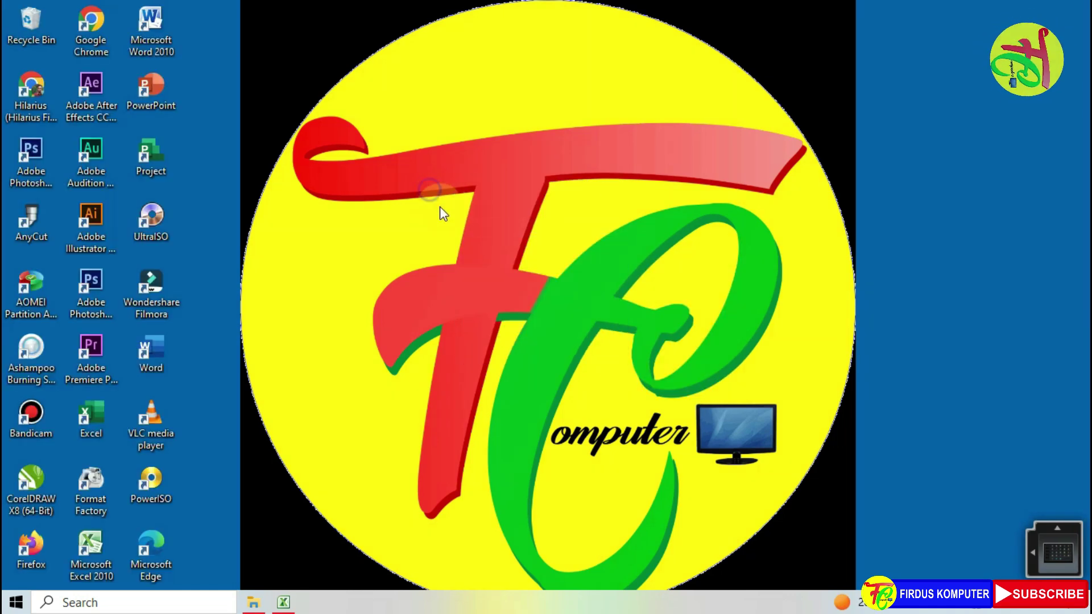
{"action": "left_click", "coordinate": [284, 602]}
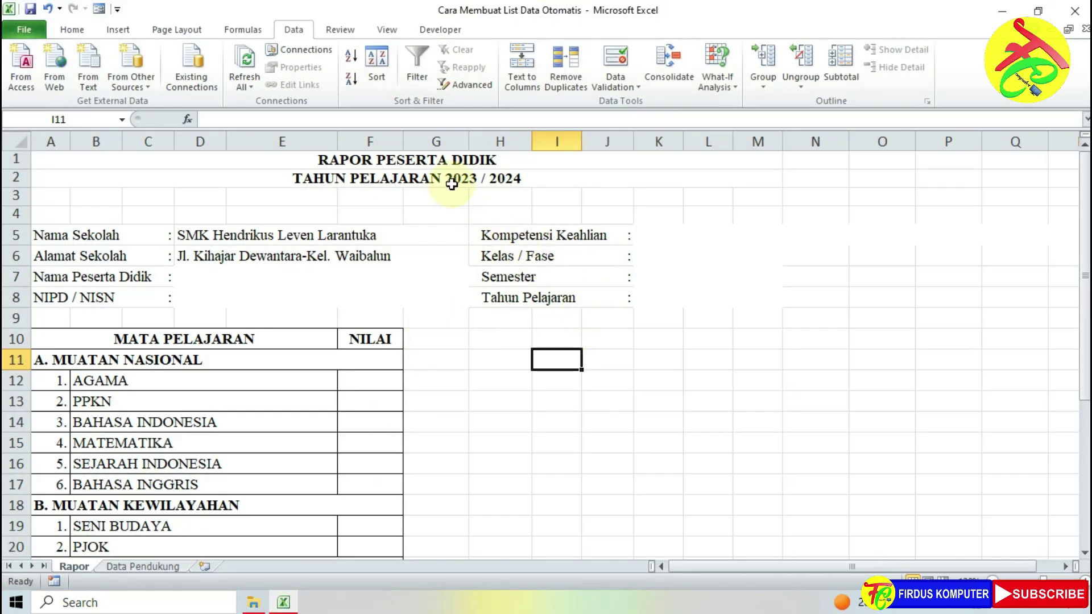
Point out the report's 'RAPOR PESERTA DIDIK' and 'TAHUN PELAJARAN 2023 / 2024' title rows.
{"action": "left_click", "coordinate": [454, 182]}
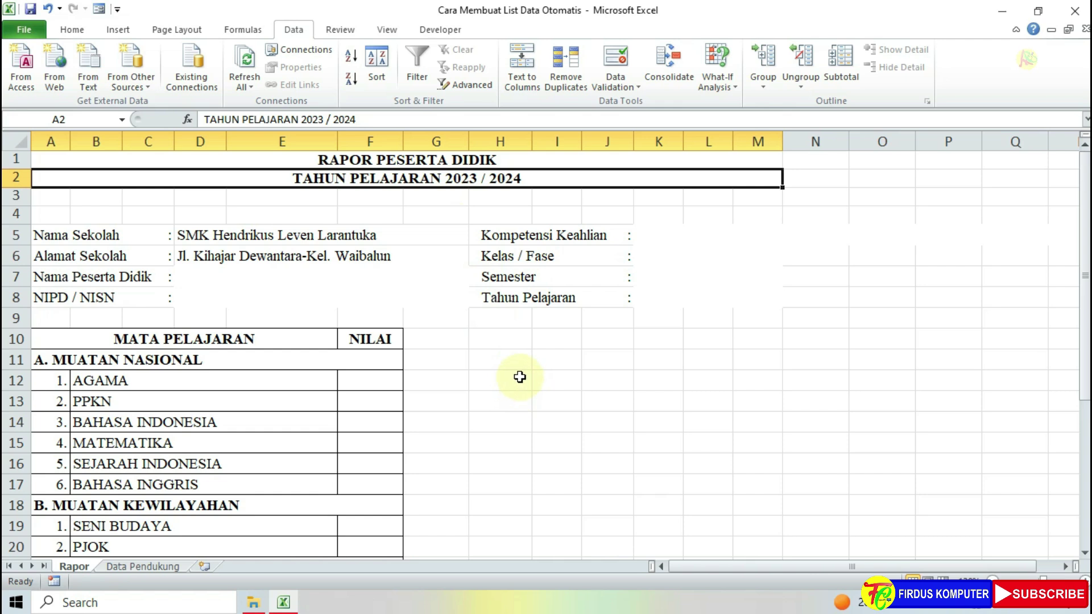
{"action": "left_click", "coordinate": [336, 160]}
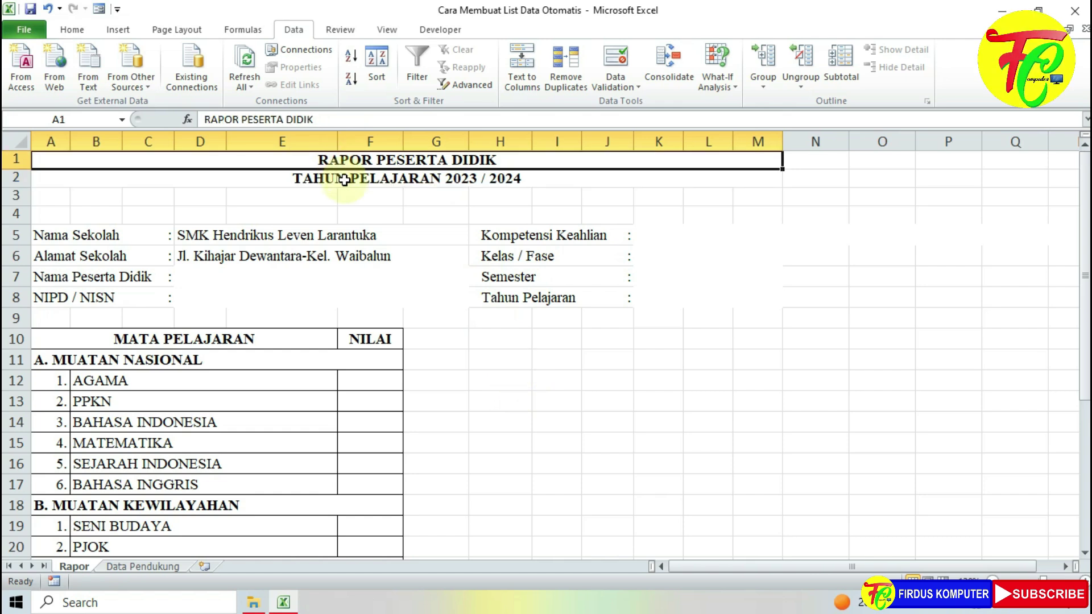
{"action": "left_click", "coordinate": [344, 180]}
{"action": "left_click", "coordinate": [347, 160]}
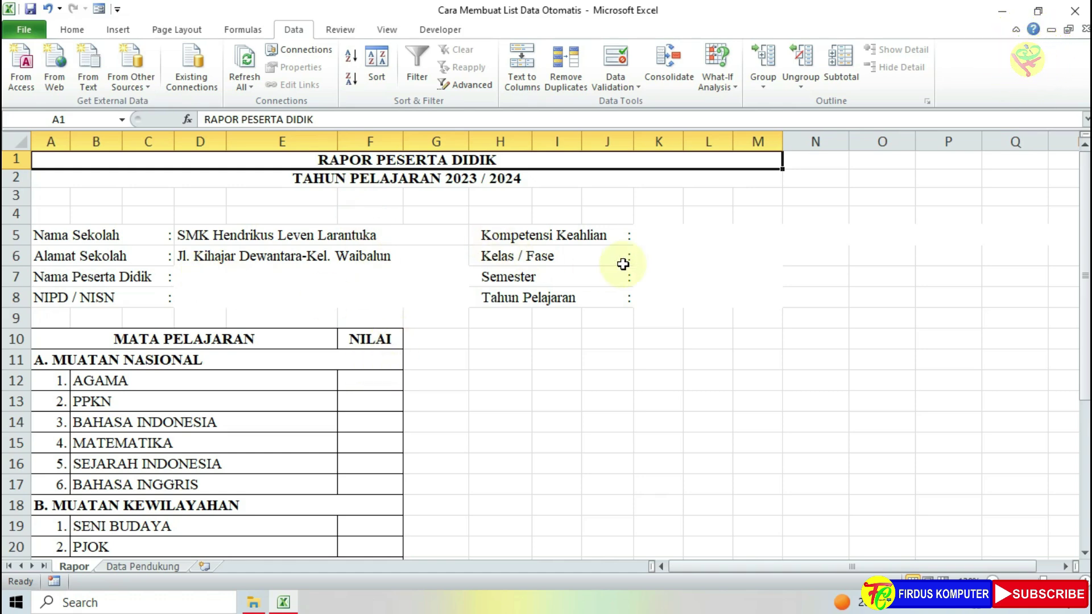
Look over the subject list and the empty AGAMA grade cell F12 in the NILAI column.
{"action": "scroll", "coordinate": [304, 365], "scroll_direction": "down", "scroll_amount": 2}
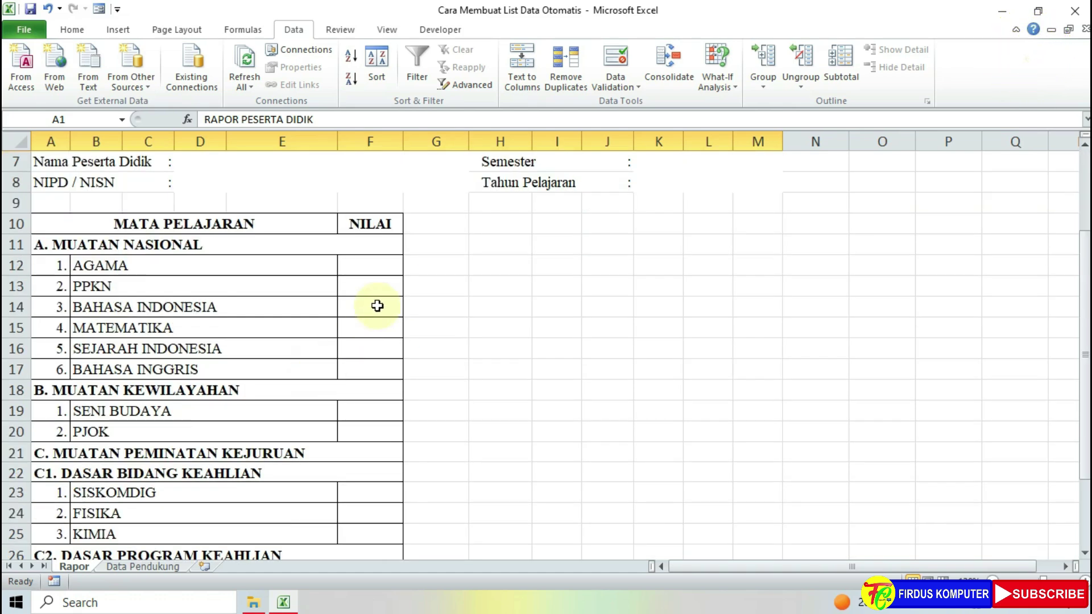
{"action": "left_click", "coordinate": [369, 268]}
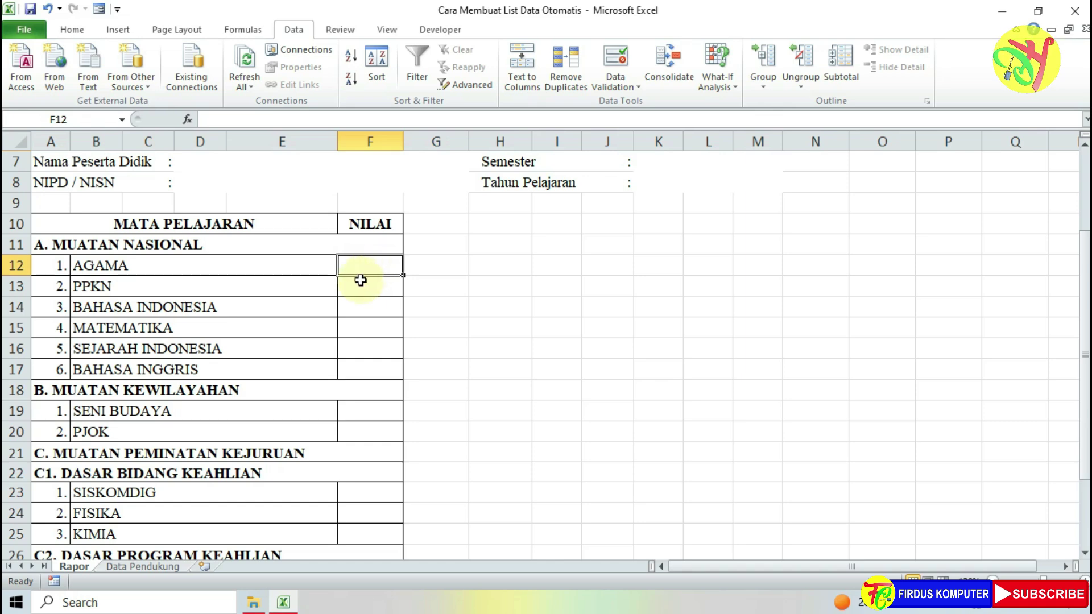
{"action": "scroll", "coordinate": [370, 273], "scroll_direction": "up", "scroll_amount": 2}
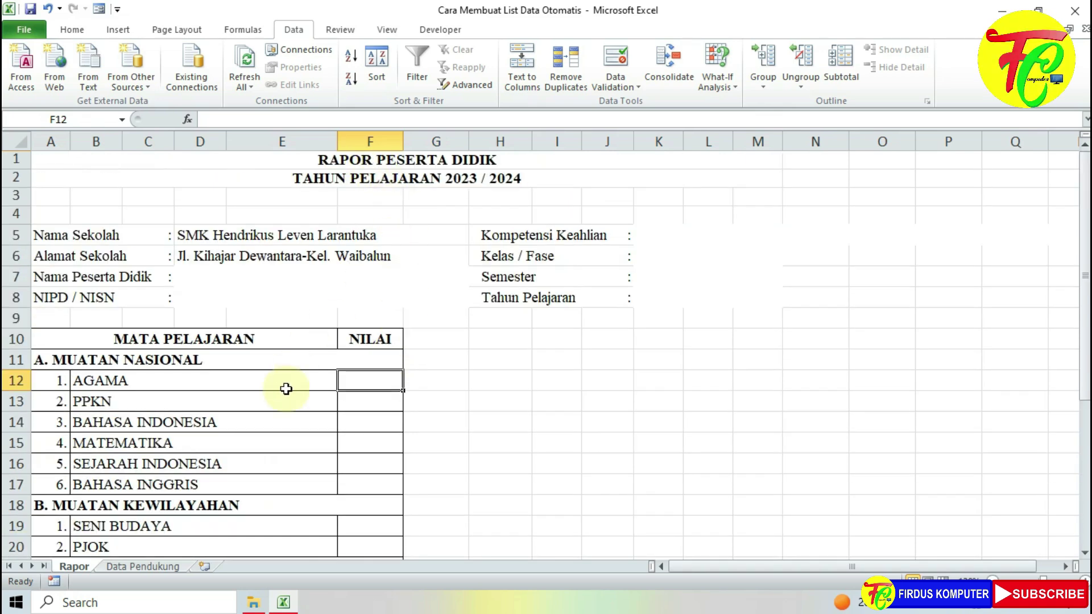
{"action": "scroll", "coordinate": [285, 387], "scroll_direction": "down", "scroll_amount": 4}
{"action": "scroll", "coordinate": [342, 366], "scroll_direction": "up", "scroll_amount": 3}
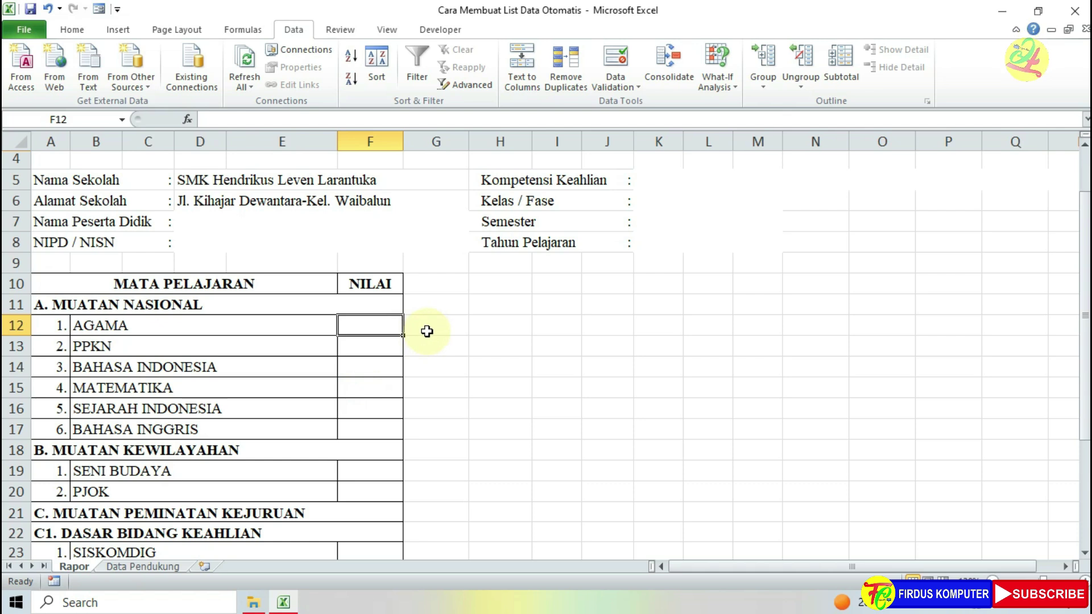
{"action": "scroll", "coordinate": [427, 331], "scroll_direction": "up", "scroll_amount": 1}
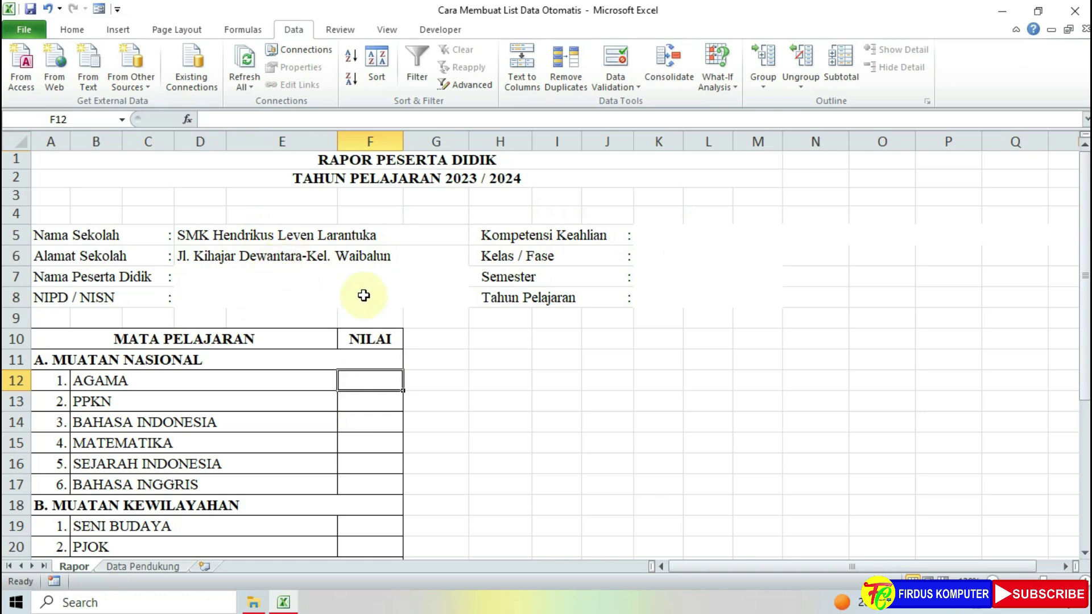
Review the Data Pendukung table's column numbers 1–16, checking the Nama and NIPD / NISN columns.
{"action": "left_click", "coordinate": [141, 567]}
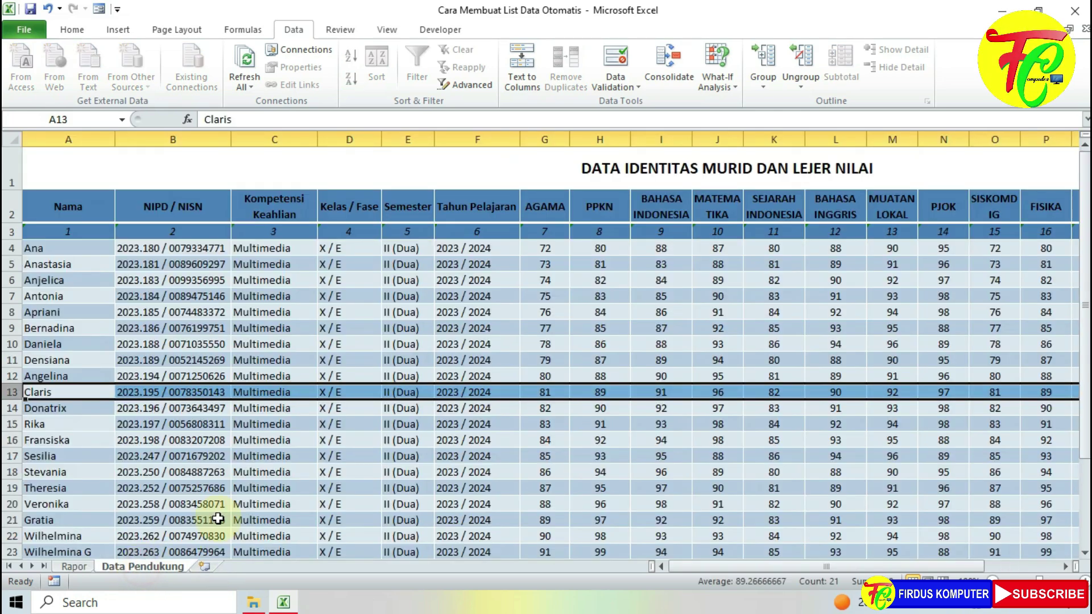
{"action": "left_click", "coordinate": [553, 174]}
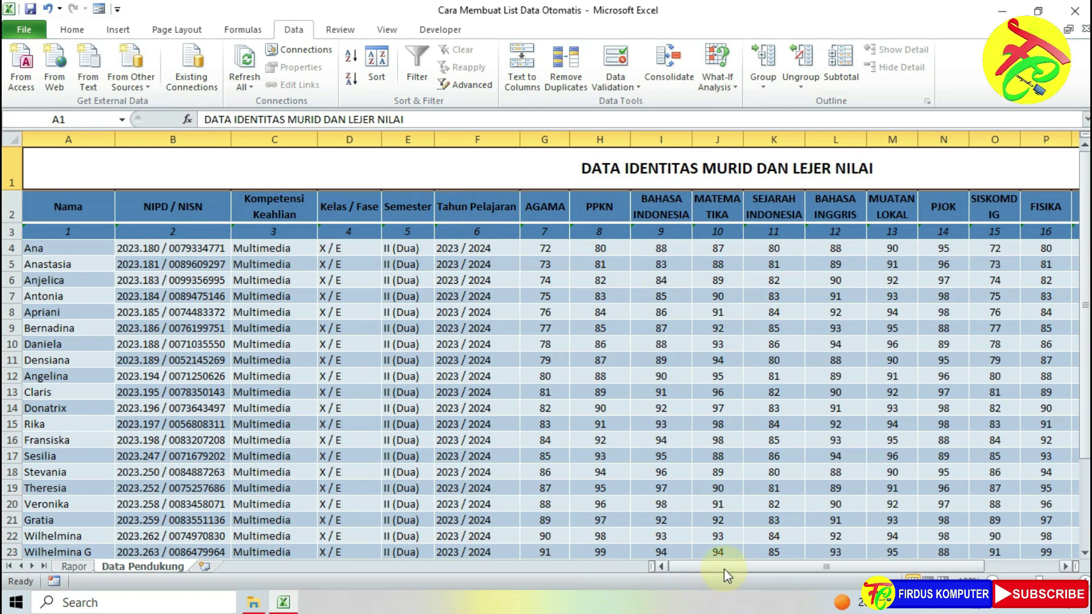
{"action": "left_click_drag", "start_coordinate": [724, 566], "coordinate": [561, 566]}
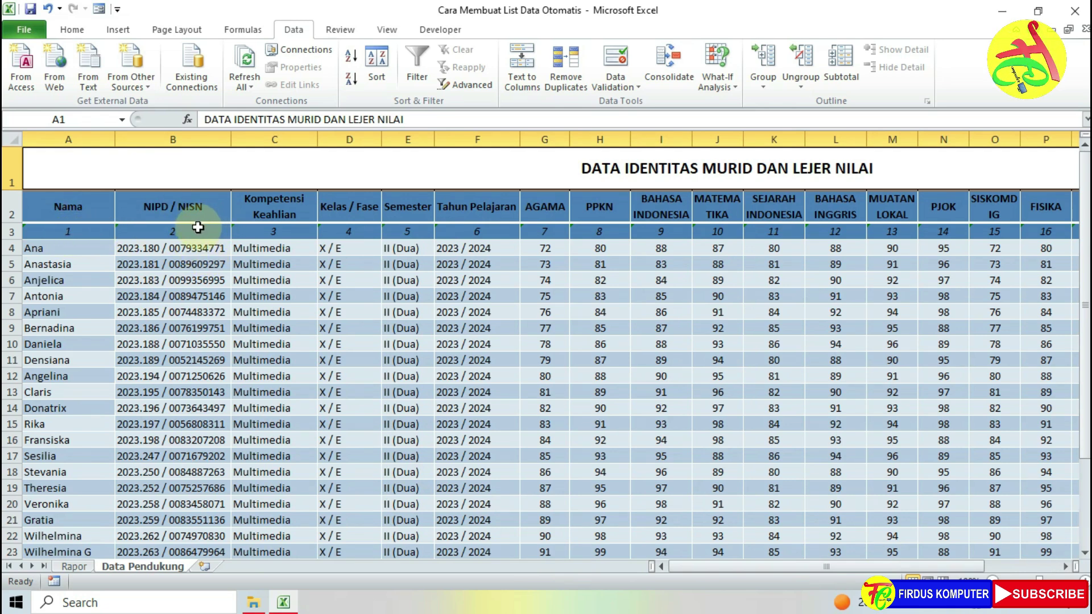
{"action": "left_click", "coordinate": [47, 231]}
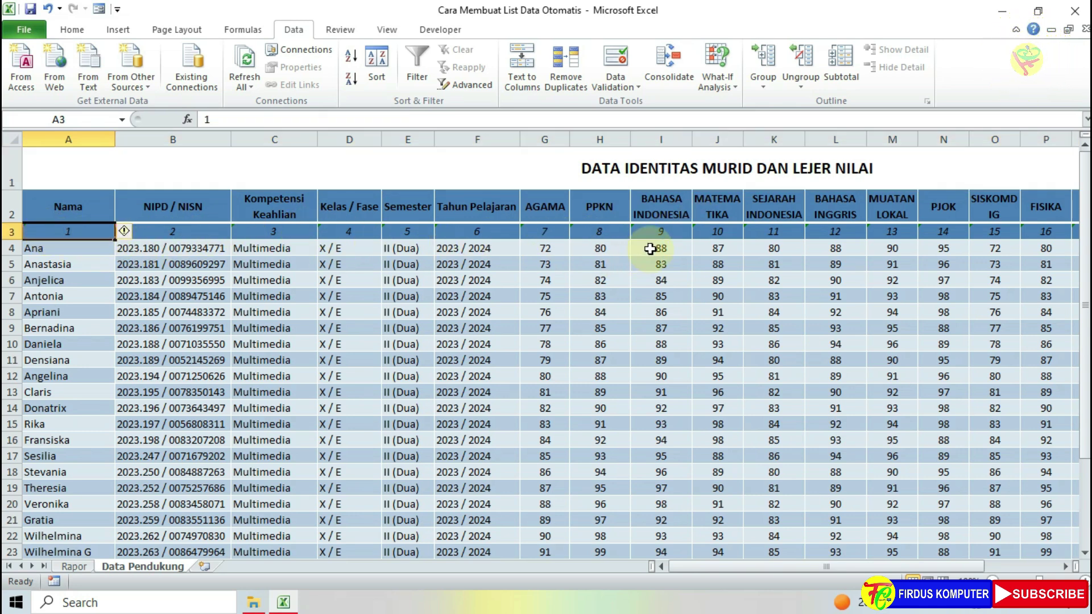
{"action": "left_click", "coordinate": [195, 236]}
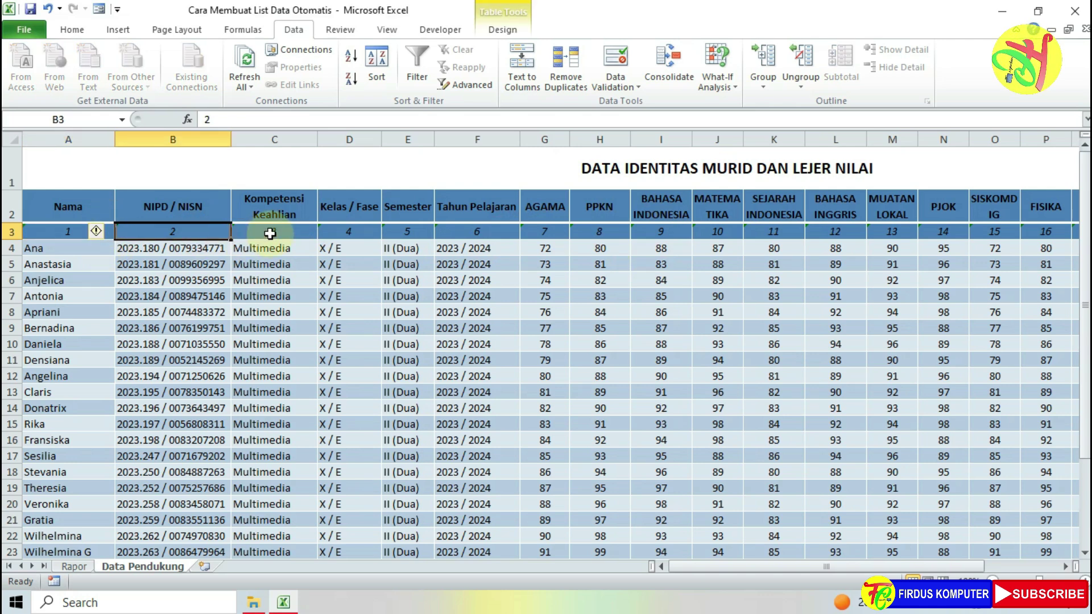
{"action": "left_click", "coordinate": [68, 237]}
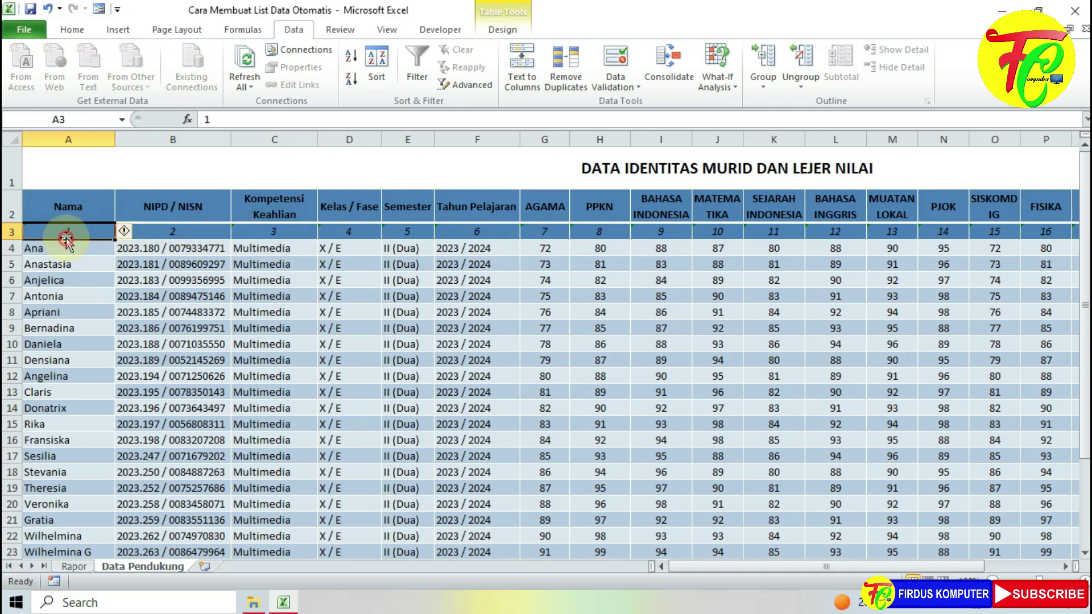
{"action": "left_click", "coordinate": [74, 567]}
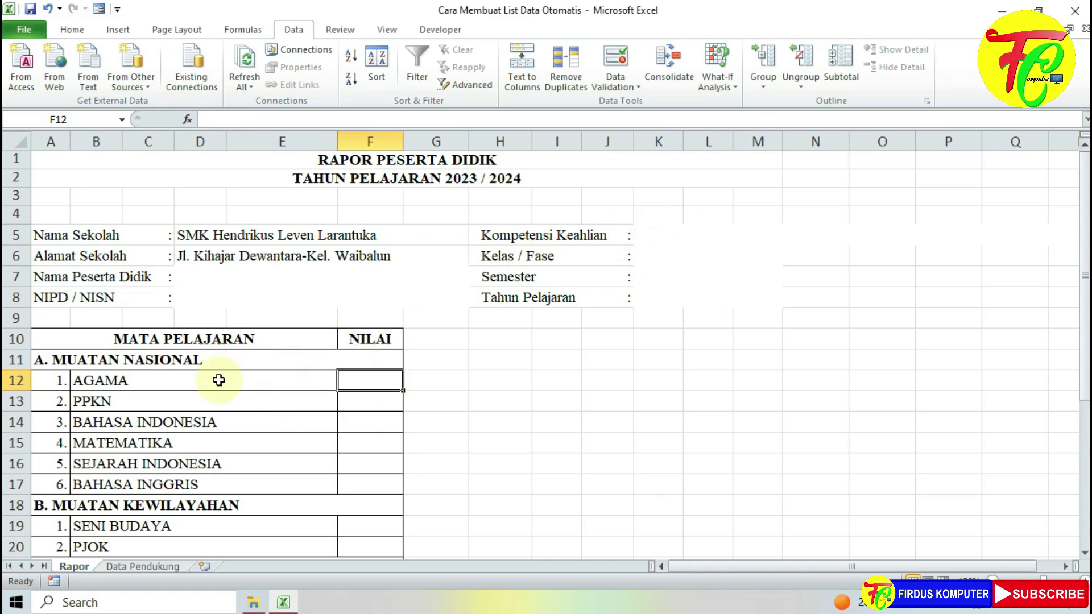
{"action": "scroll", "coordinate": [262, 384], "scroll_direction": "down", "scroll_amount": 1}
{"action": "scroll", "coordinate": [395, 329], "scroll_direction": "up", "scroll_amount": 1}
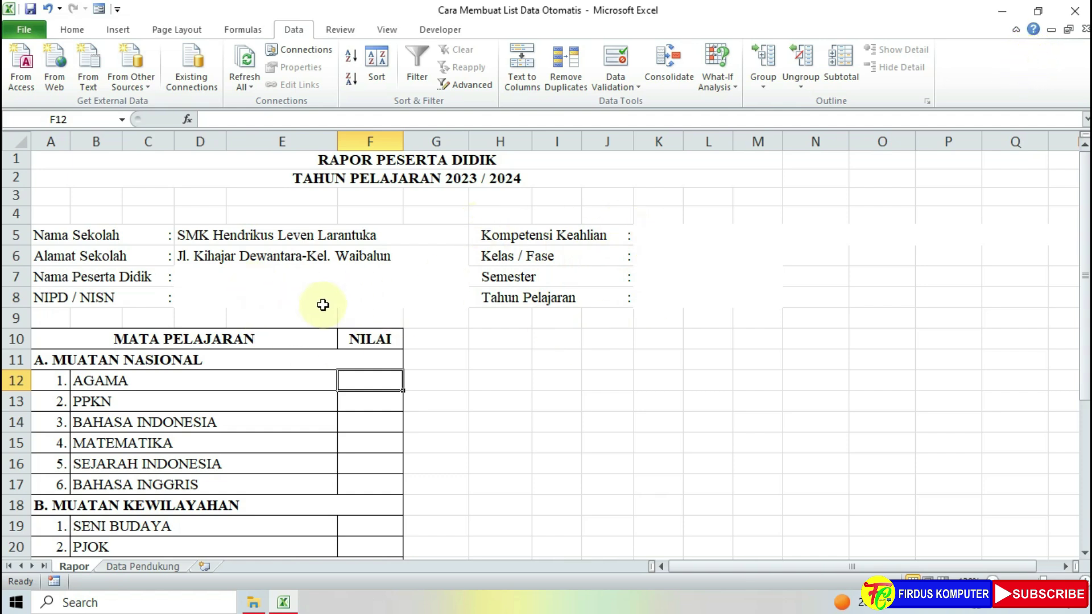
{"action": "left_click", "coordinate": [250, 273]}
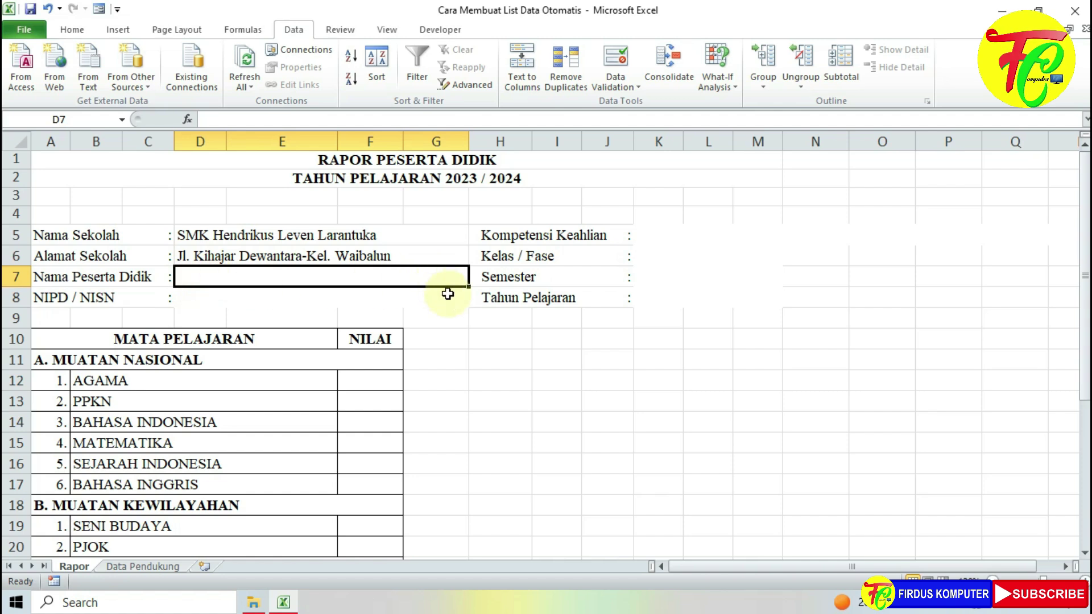
{"action": "left_click", "coordinate": [194, 300]}
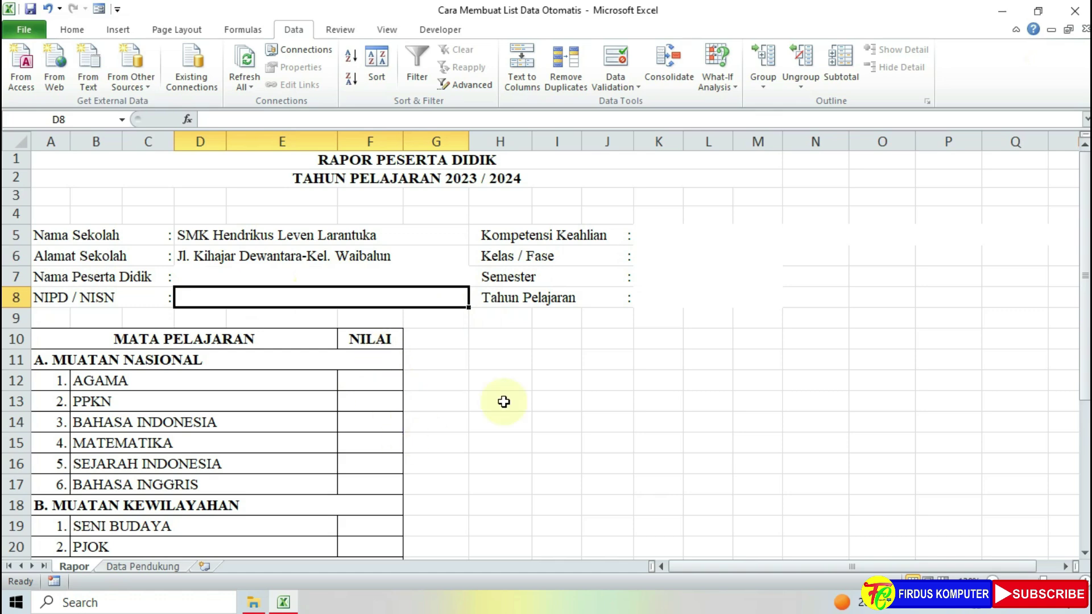
{"action": "scroll", "coordinate": [350, 346], "scroll_direction": "down", "scroll_amount": 3}
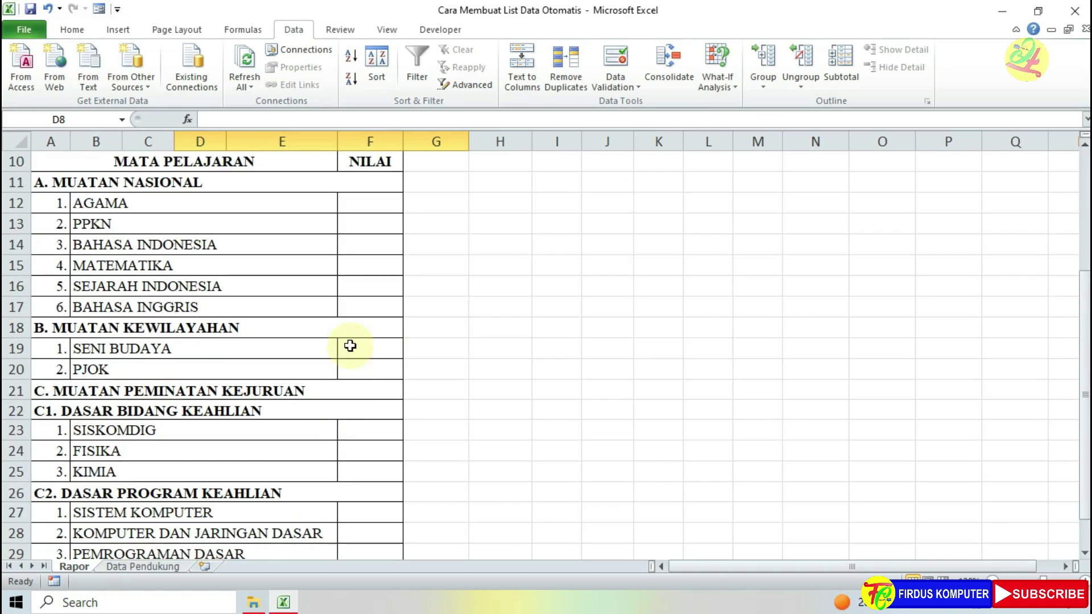
{"action": "scroll", "coordinate": [373, 451], "scroll_direction": "up", "scroll_amount": 1}
{"action": "scroll", "coordinate": [348, 324], "scroll_direction": "up", "scroll_amount": 2}
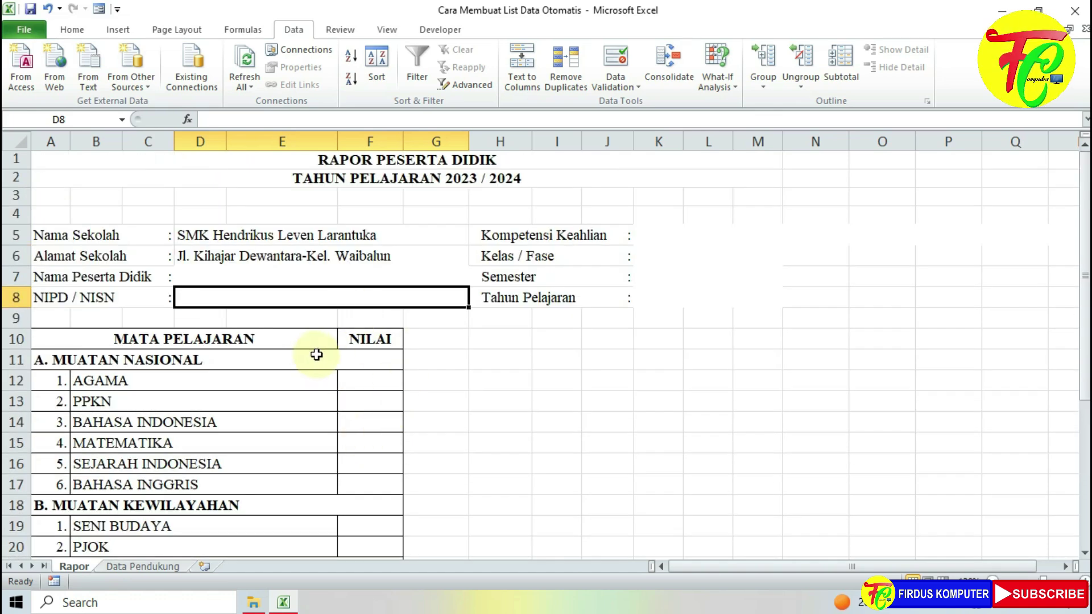
{"action": "left_click", "coordinate": [304, 270]}
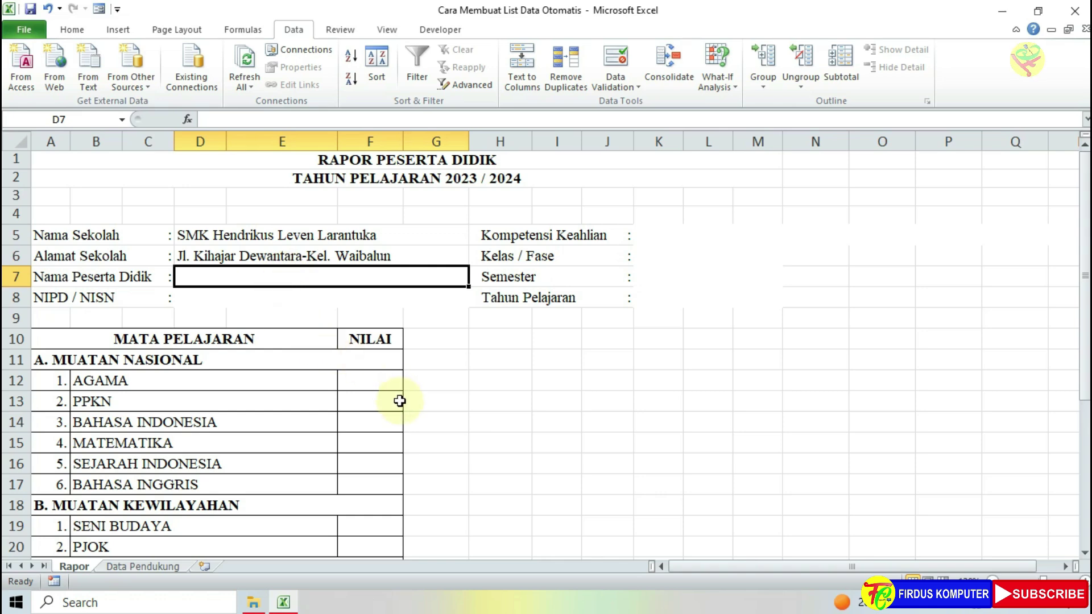
{"action": "scroll", "coordinate": [400, 402], "scroll_direction": "down", "scroll_amount": 2}
{"action": "scroll", "coordinate": [170, 461], "scroll_direction": "up", "scroll_amount": 2}
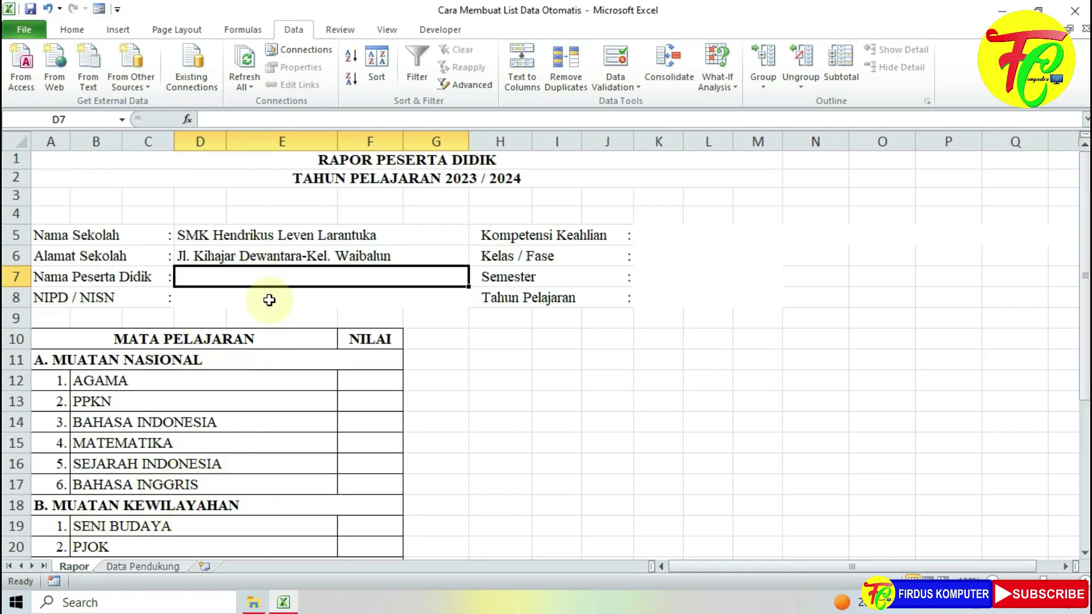
{"action": "scroll", "coordinate": [298, 387], "scroll_direction": "down", "scroll_amount": 1}
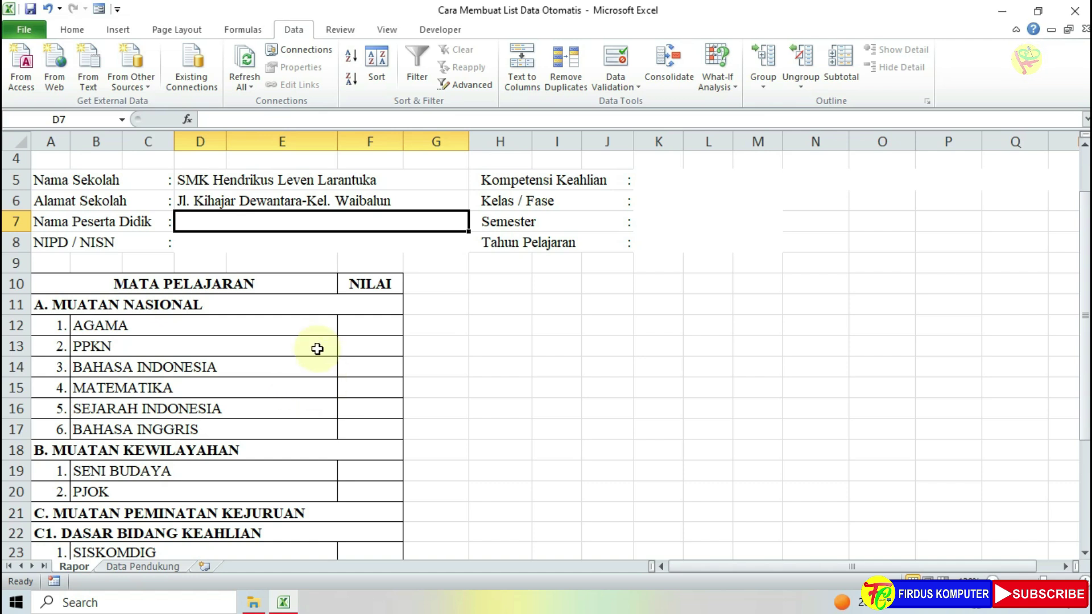
{"action": "scroll", "coordinate": [316, 353], "scroll_direction": "up", "scroll_amount": 1}
{"action": "left_click", "coordinate": [250, 295]}
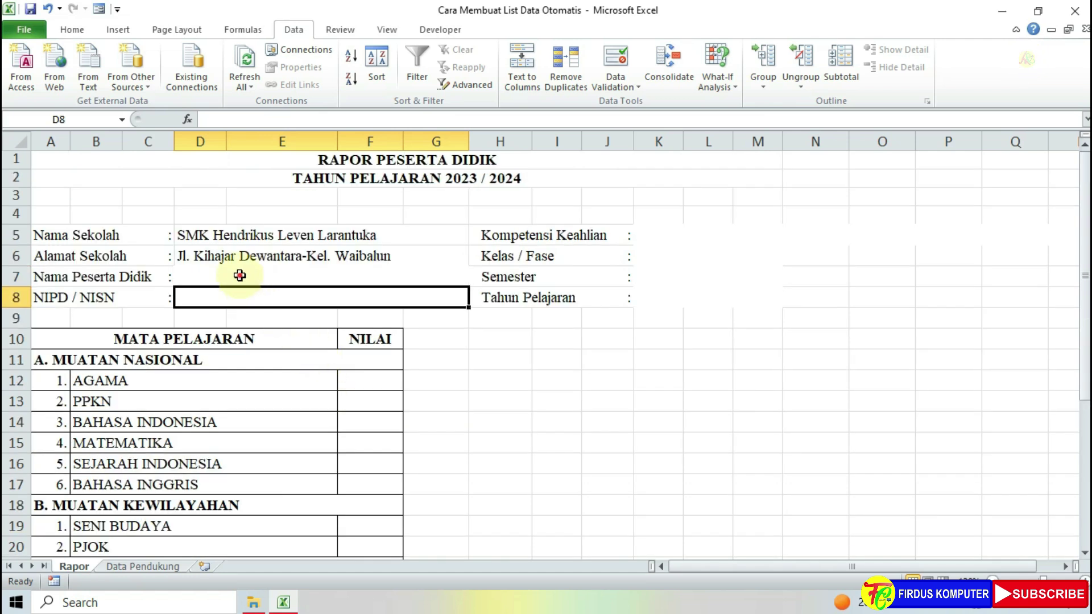
{"action": "left_click", "coordinate": [239, 276]}
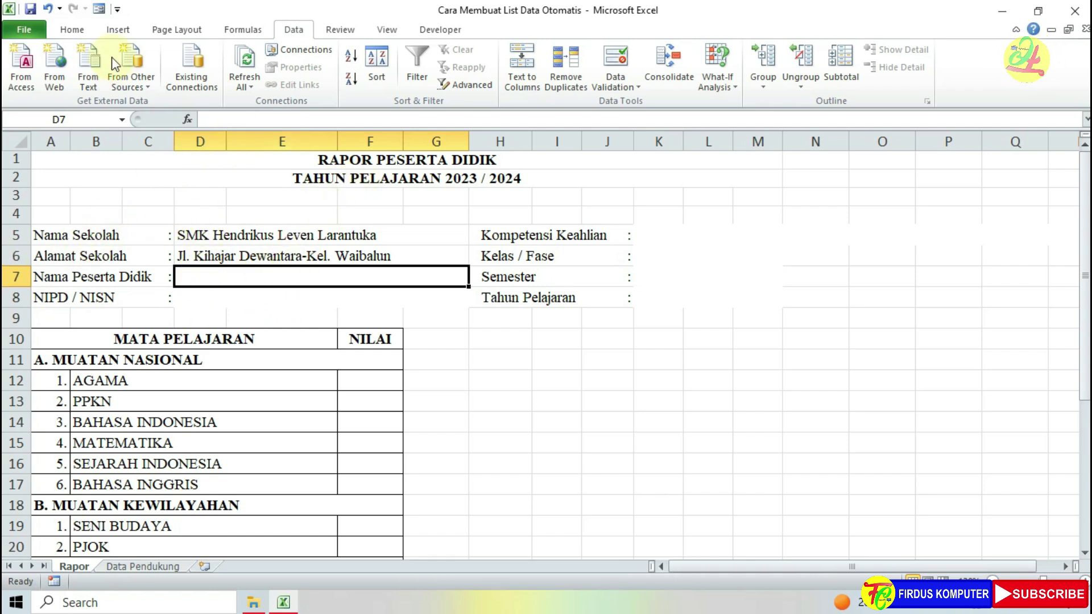
Unmerge D7:G7, reselect the range and re-apply Merge & Center to it.
{"action": "left_click", "coordinate": [66, 30]}
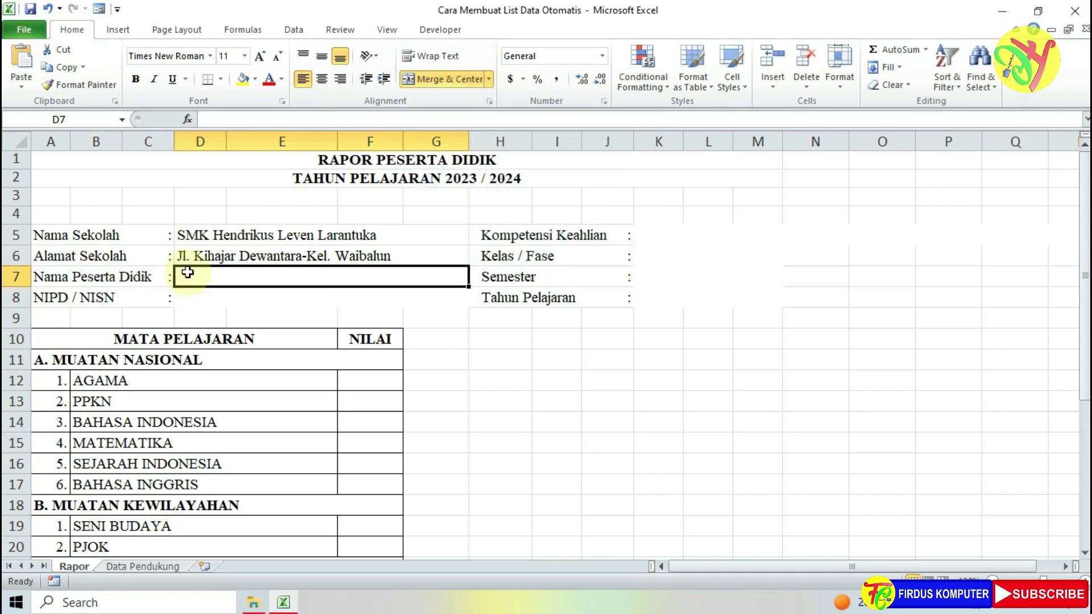
{"action": "left_click", "coordinate": [445, 83]}
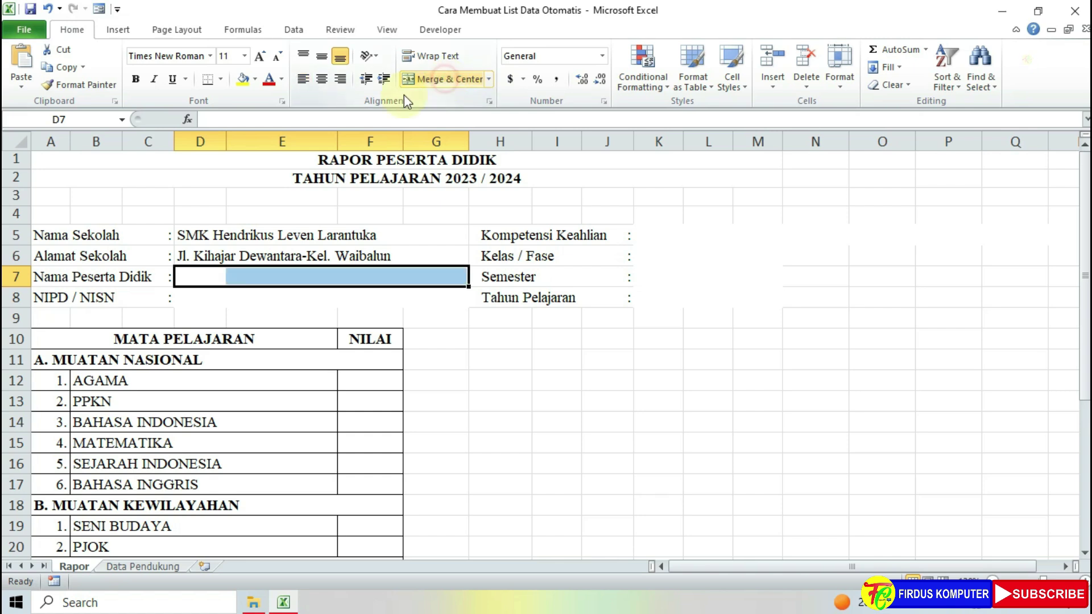
{"action": "left_click", "coordinate": [205, 276]}
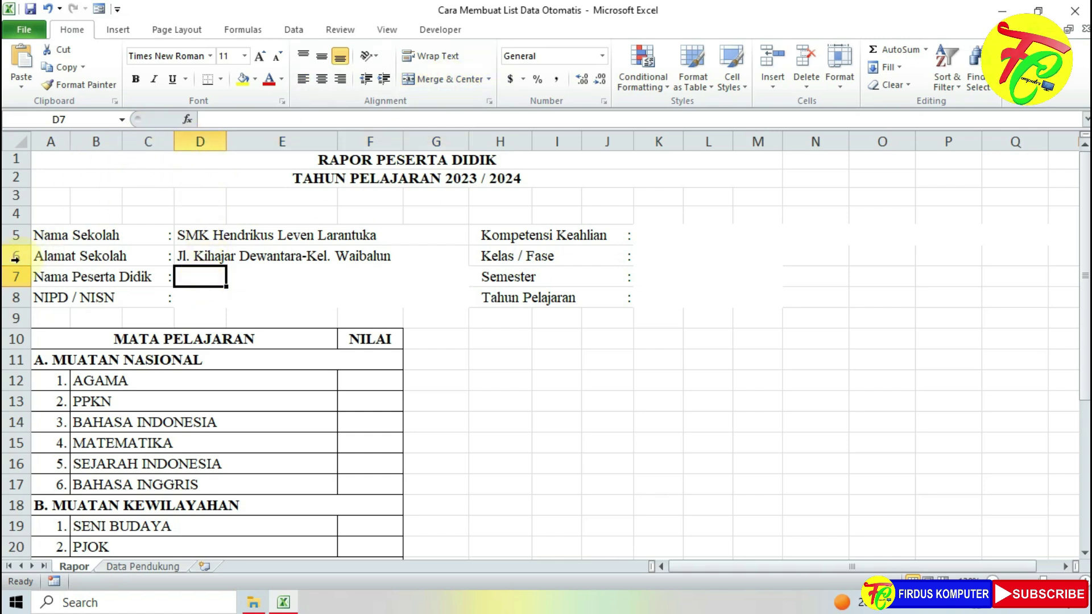
{"action": "left_click_drag", "start_coordinate": [211, 274], "coordinate": [424, 283]}
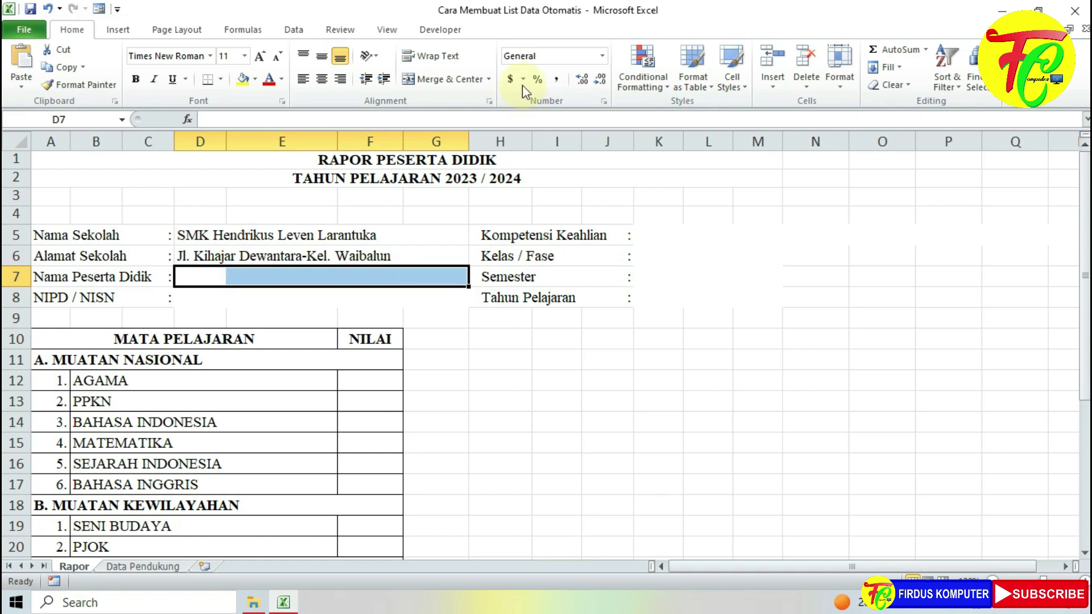
{"action": "left_click", "coordinate": [445, 79]}
{"action": "left_click", "coordinate": [556, 339]}
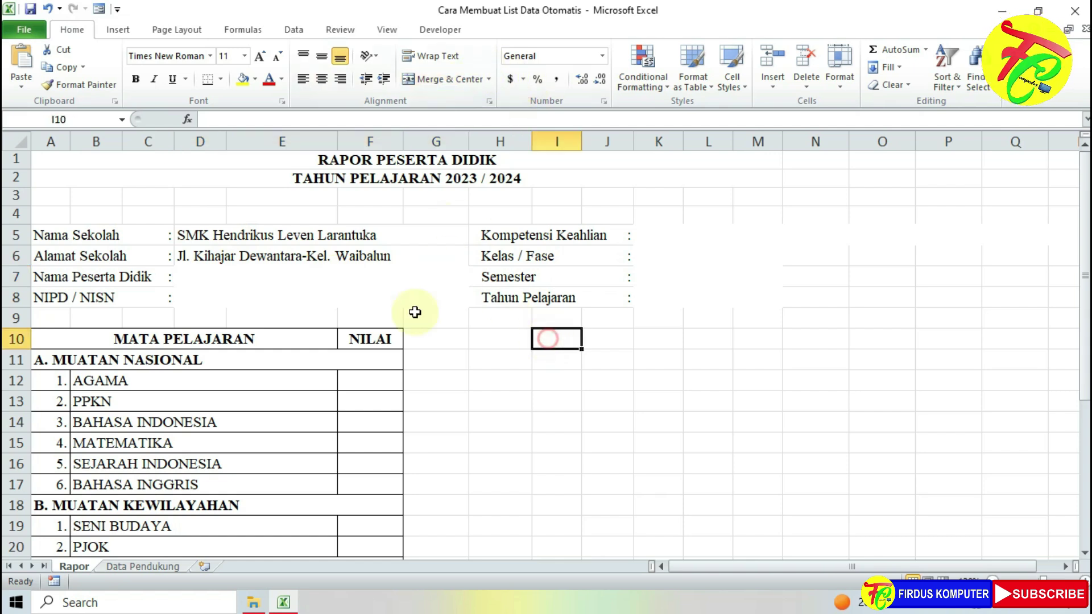
{"action": "left_click", "coordinate": [212, 275]}
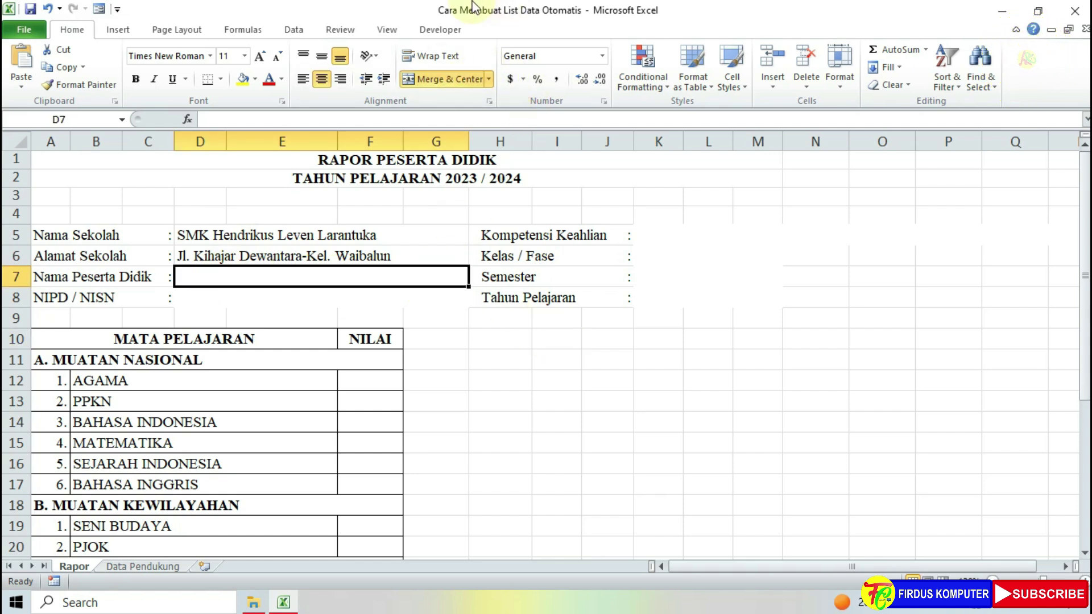
{"action": "left_click", "coordinate": [294, 32]}
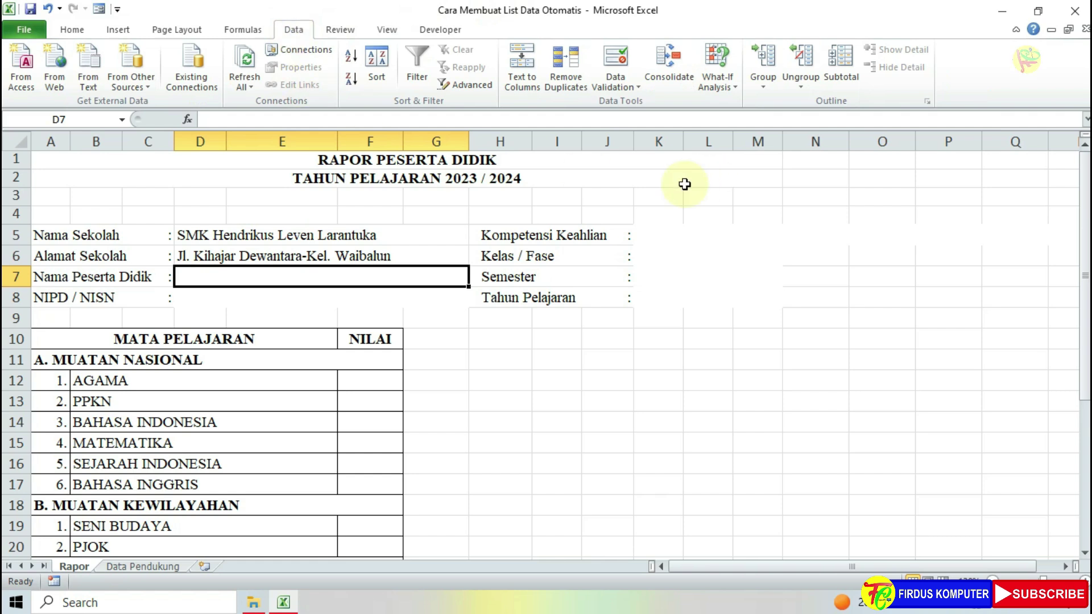
Add List data validation to D7 with source ='Data Pendukung'!$A$4:$A$32.
{"action": "left_click", "coordinate": [633, 87]}
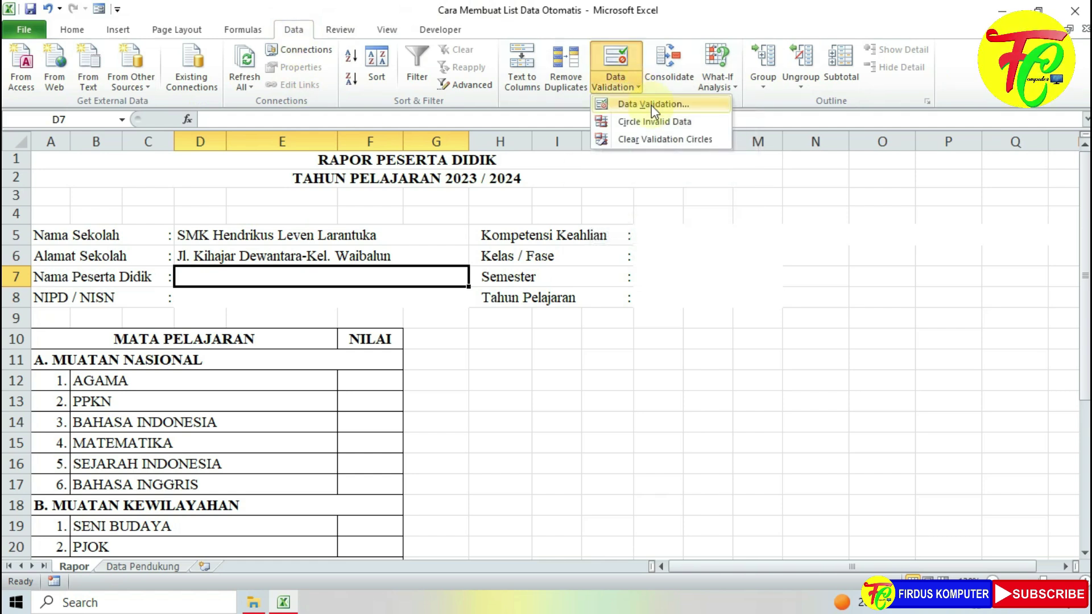
{"action": "left_click", "coordinate": [652, 105]}
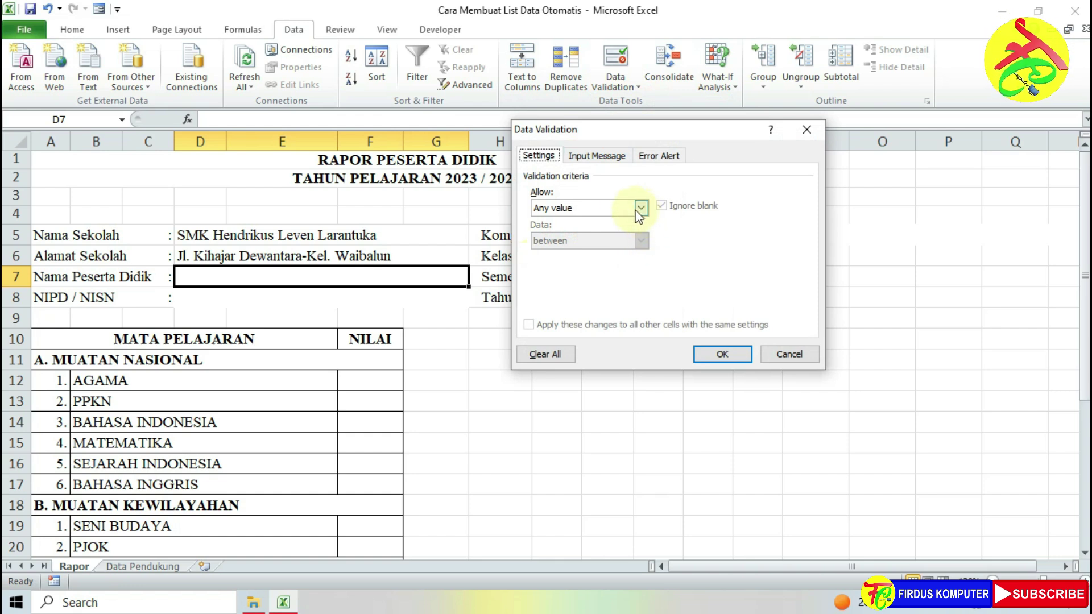
{"action": "left_click", "coordinate": [612, 210]}
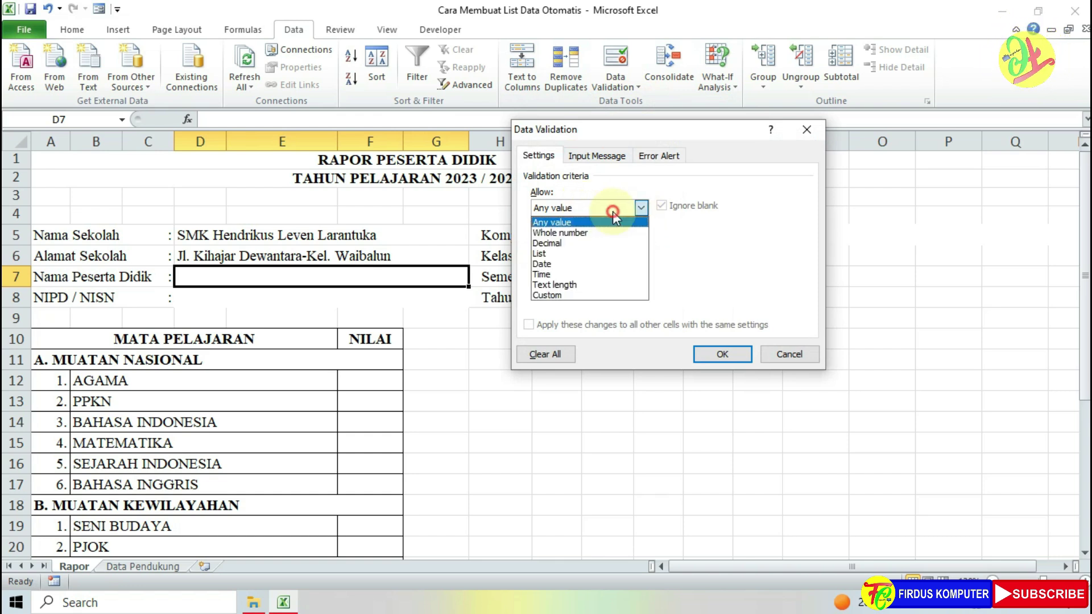
{"action": "left_click", "coordinate": [555, 253]}
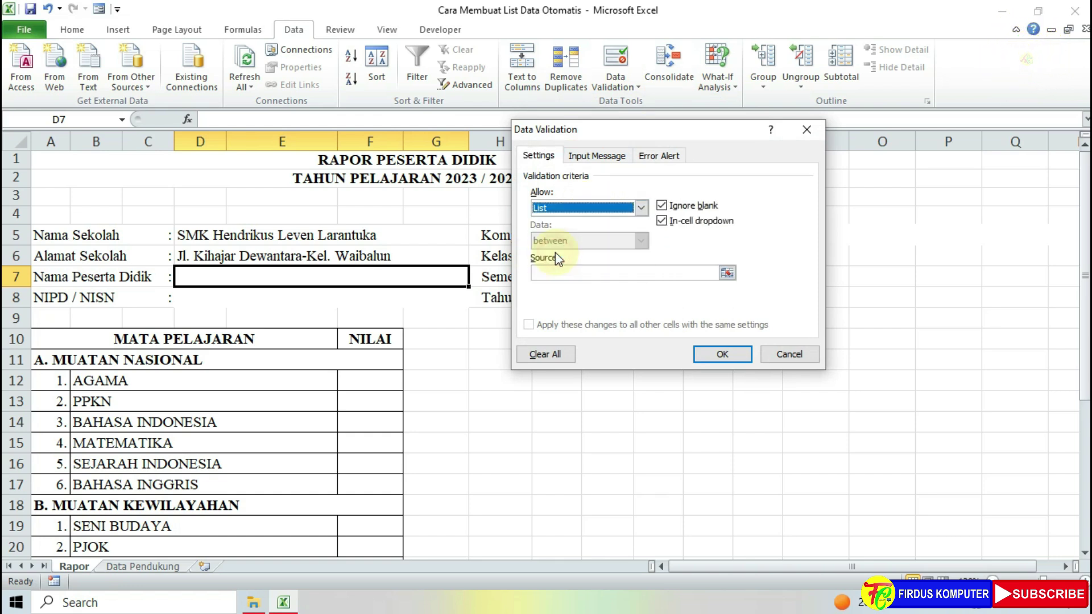
{"action": "left_click", "coordinate": [728, 274]}
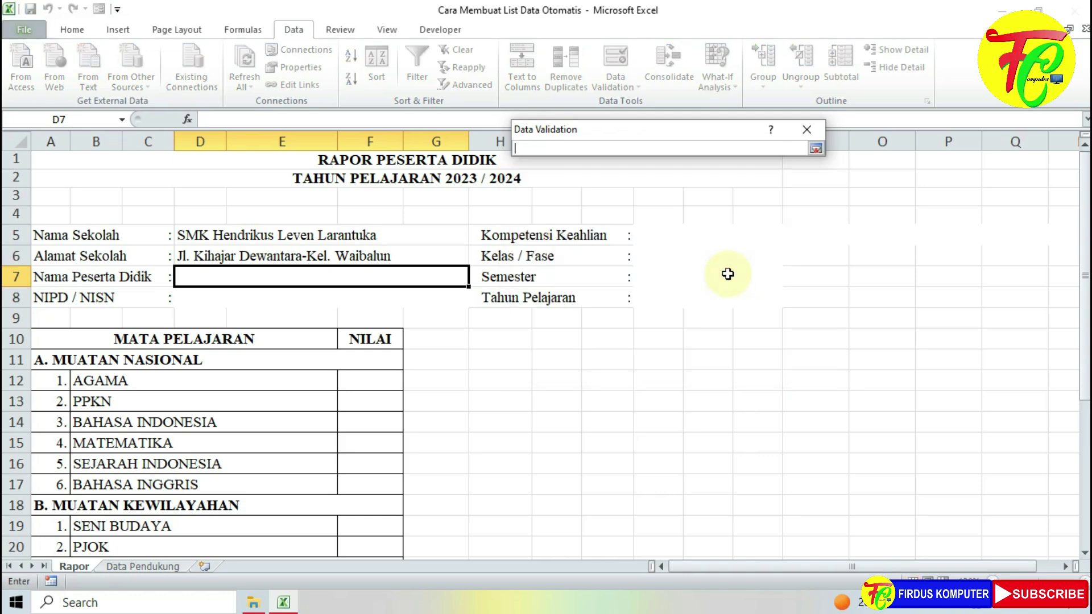
{"action": "left_click", "coordinate": [153, 565]}
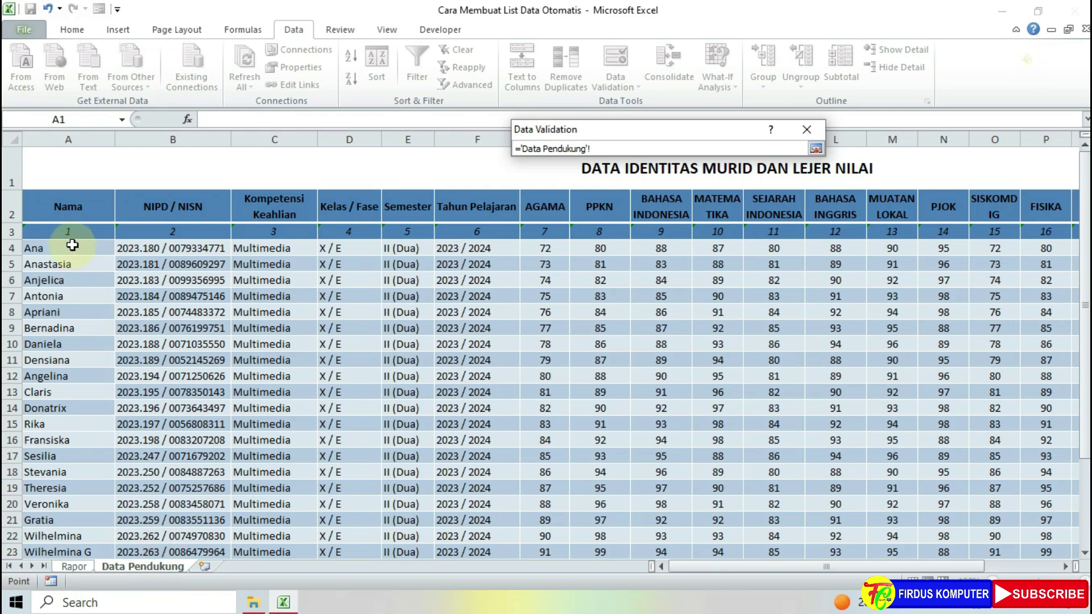
{"action": "mouse_move", "coordinate": [73, 246]}
{"action": "left_mouse_down"}
{"action": "mouse_move", "coordinate": [81, 530]}
{"action": "mouse_move", "coordinate": [82, 519]}
{"action": "left_mouse_up"}
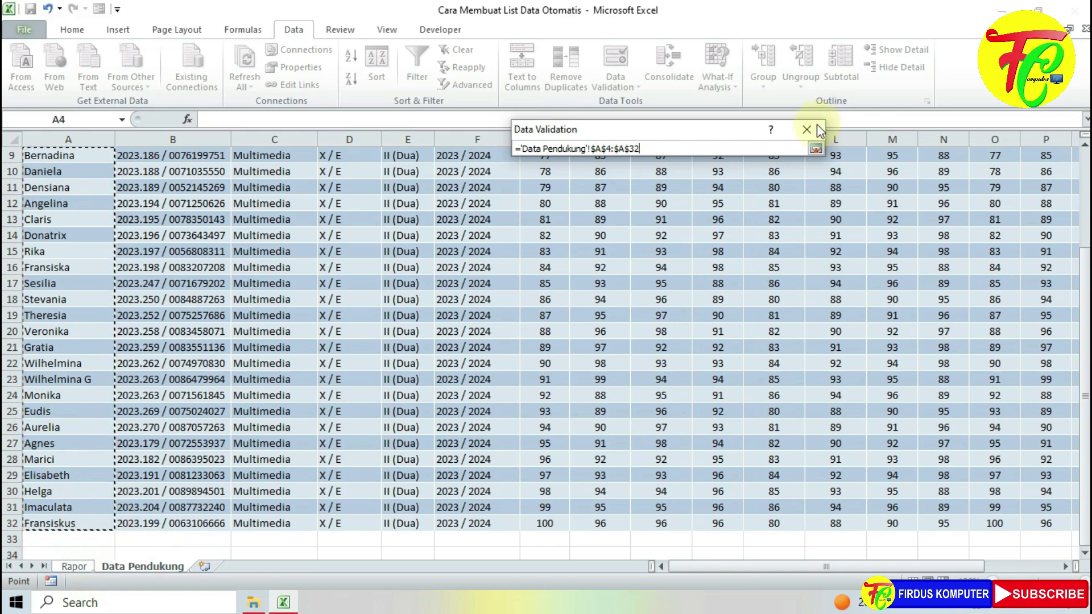
{"action": "left_click", "coordinate": [815, 148]}
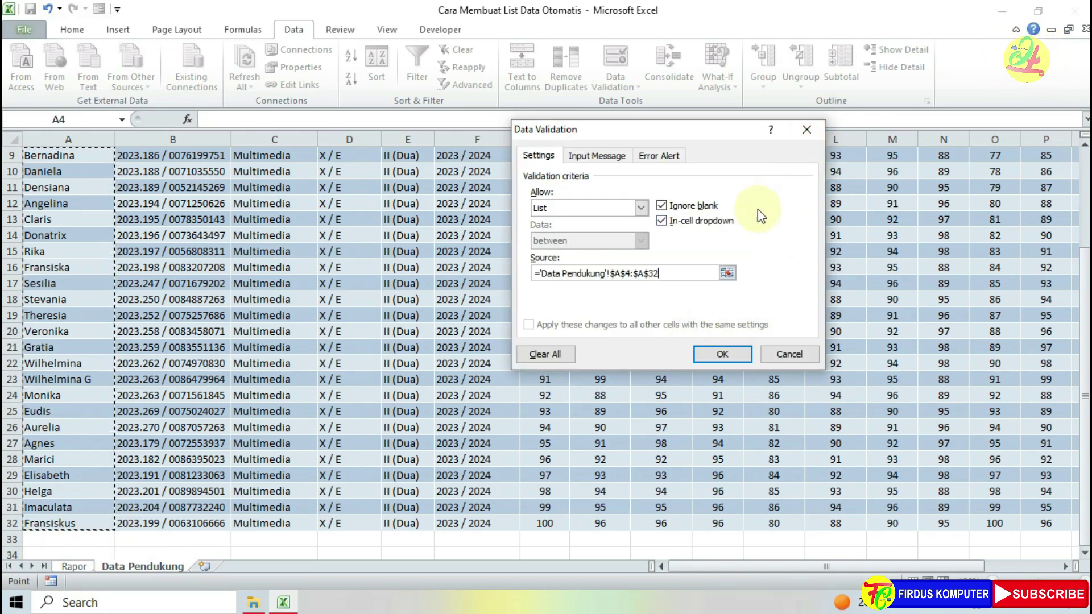
{"action": "left_click", "coordinate": [736, 355]}
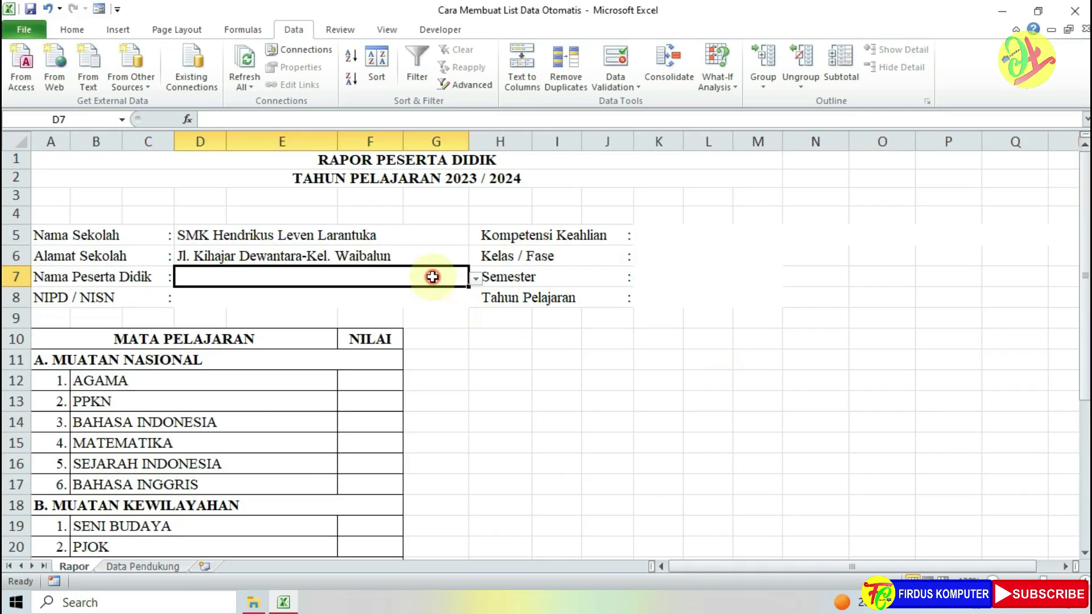
Choose the first student name, Ana, from D7's dropdown list.
{"action": "left_click", "coordinate": [476, 279]}
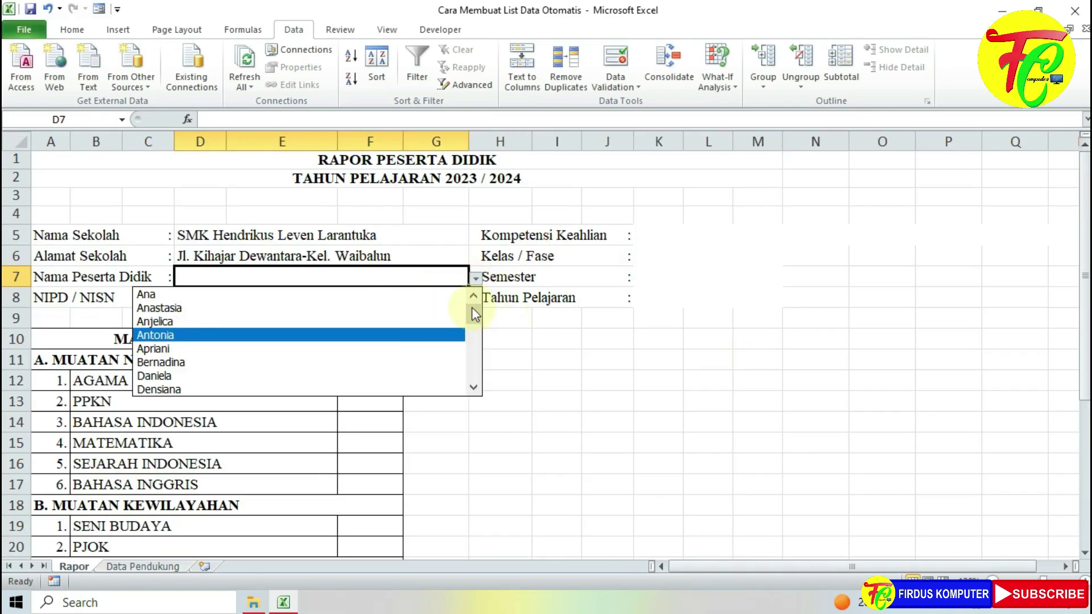
{"action": "mouse_move", "coordinate": [475, 315]}
{"action": "left_mouse_down"}
{"action": "mouse_move", "coordinate": [493, 372]}
{"action": "mouse_move", "coordinate": [470, 291]}
{"action": "left_mouse_up"}
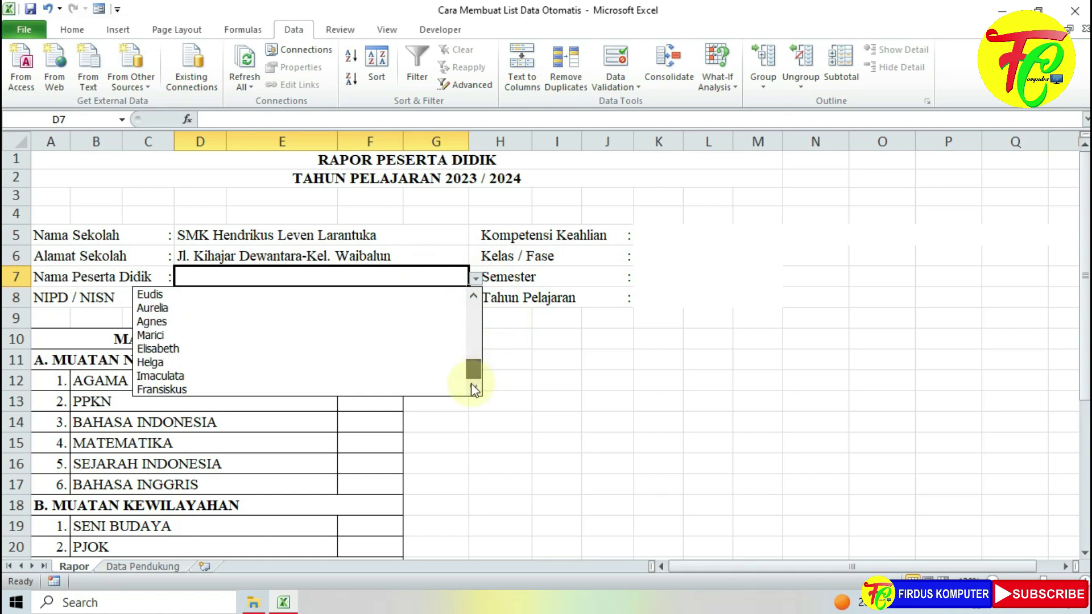
{"action": "left_click", "coordinate": [481, 242]}
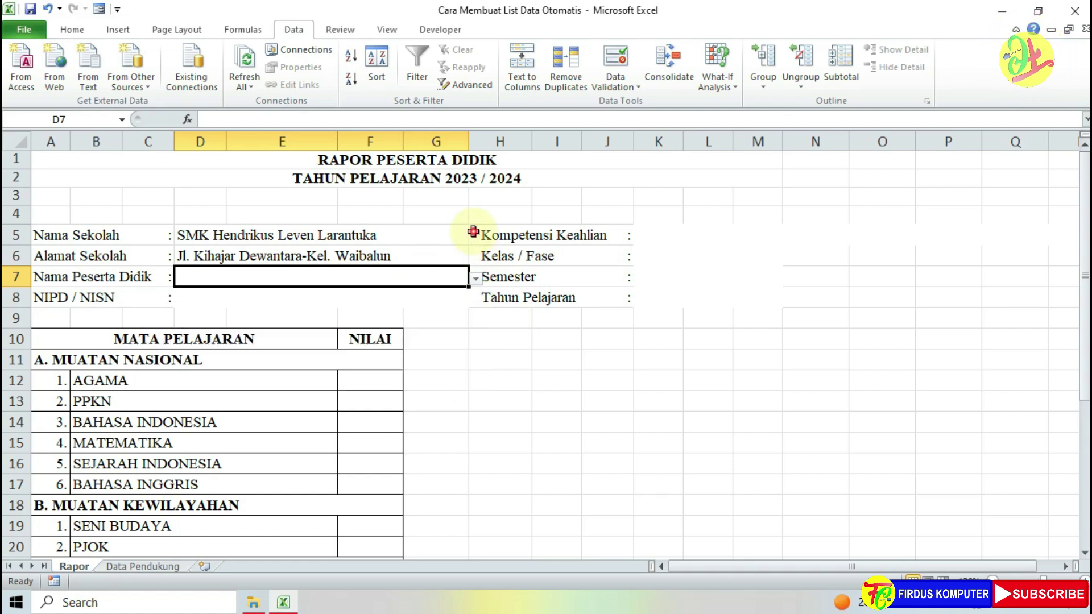
{"action": "left_click", "coordinate": [477, 278]}
{"action": "left_click", "coordinate": [433, 291]}
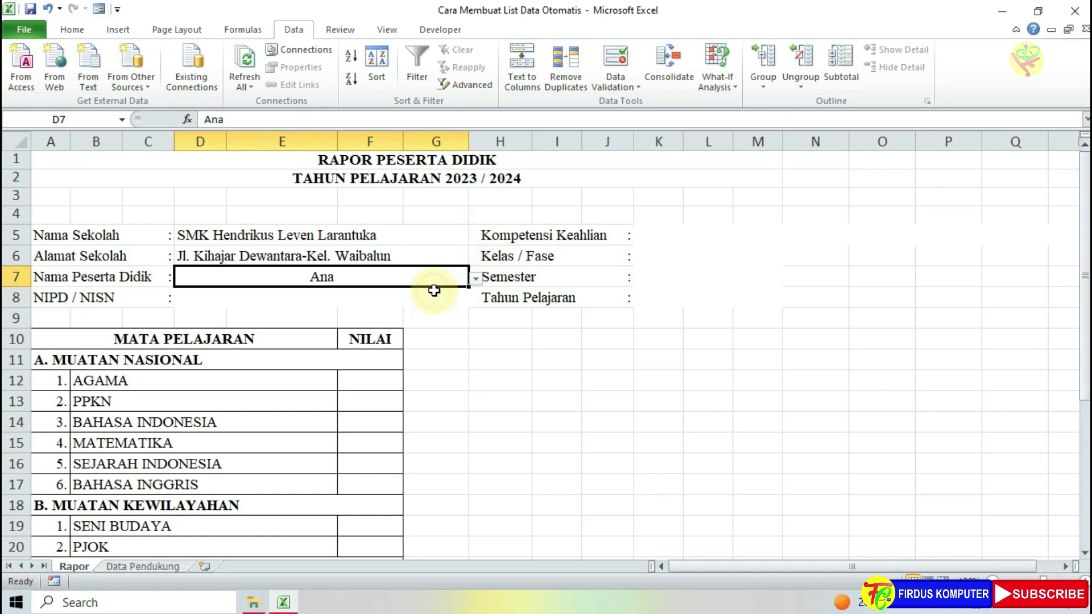
{"action": "left_click", "coordinate": [236, 295]}
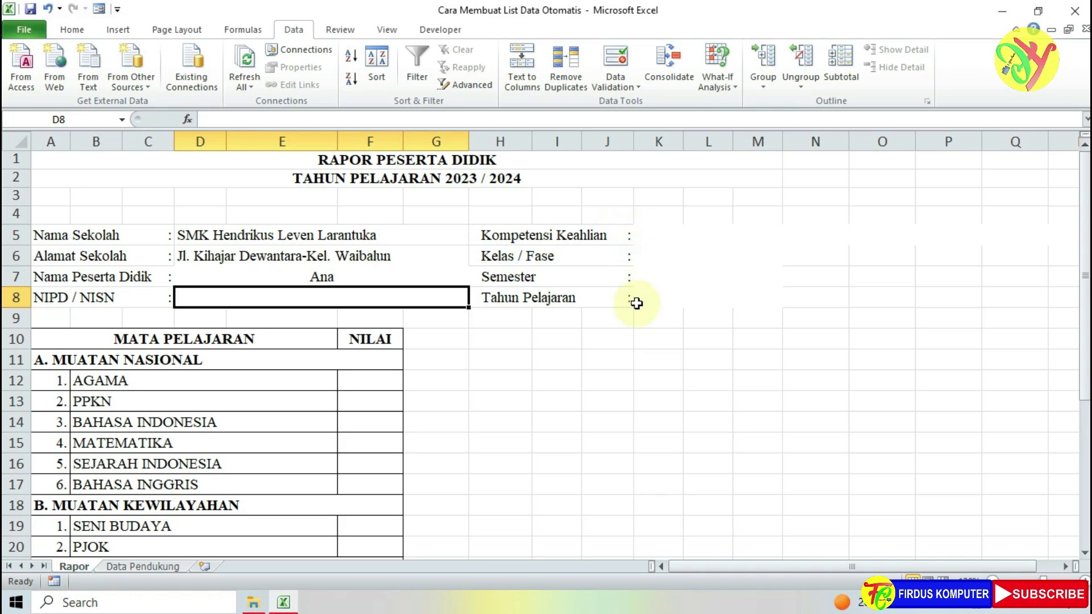
{"action": "scroll", "coordinate": [366, 400], "scroll_direction": "down", "scroll_amount": 4}
{"action": "scroll", "coordinate": [370, 398], "scroll_direction": "up", "scroll_amount": 4}
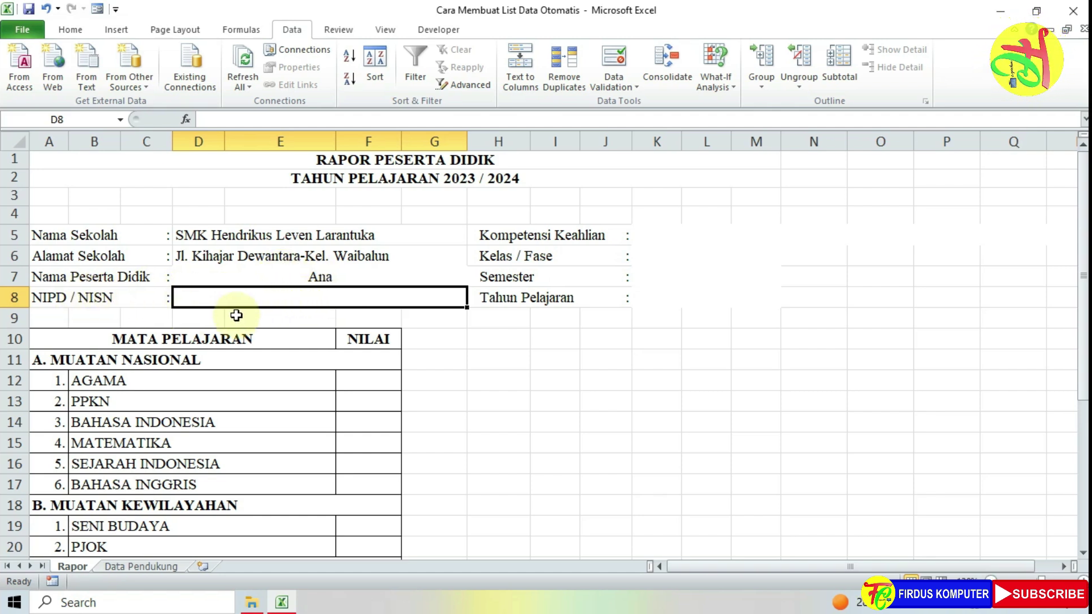
Apply Align Left and Middle Align to the student name in merged cell D7.
{"action": "left_click", "coordinate": [318, 274]}
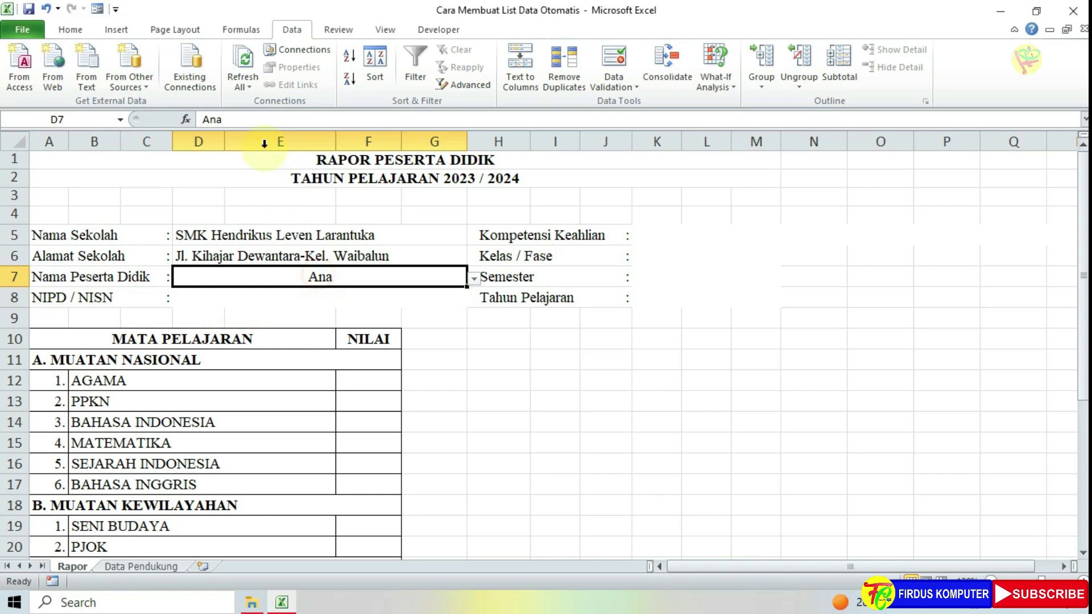
{"action": "left_click", "coordinate": [77, 28]}
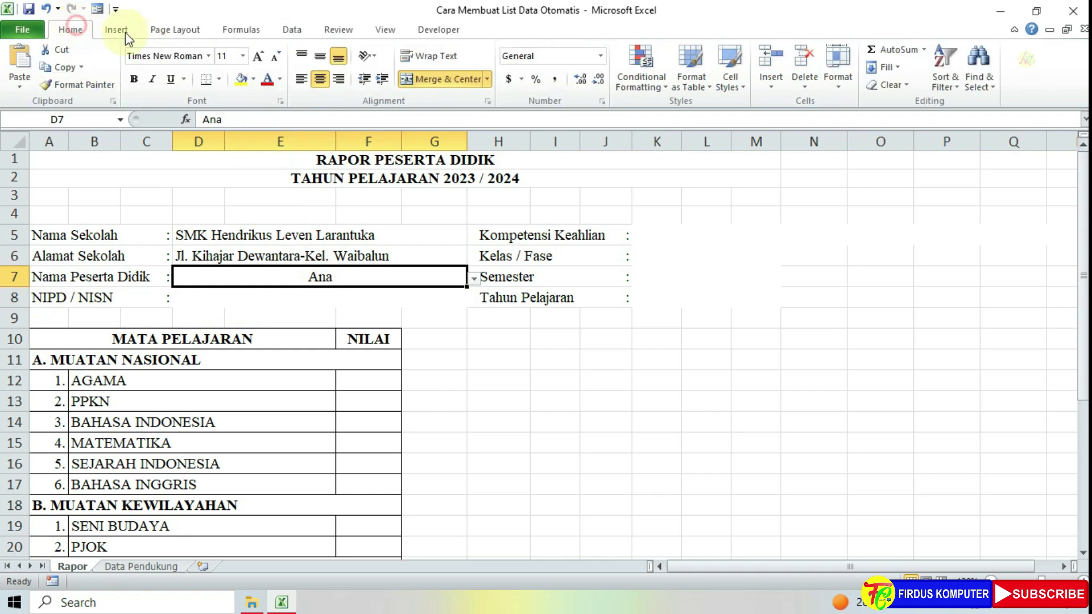
{"action": "left_click", "coordinate": [302, 79]}
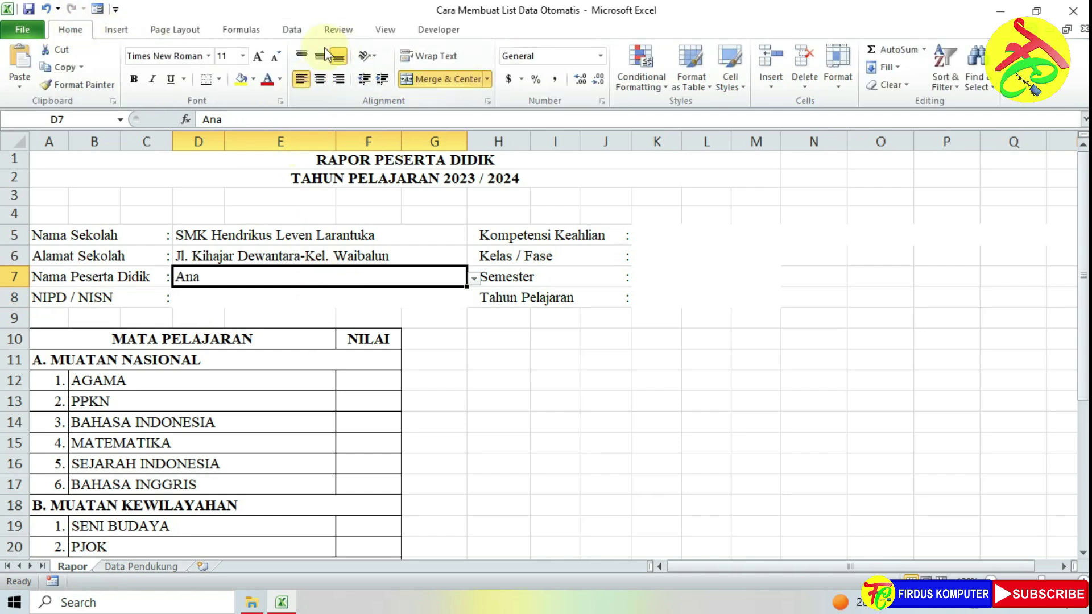
{"action": "left_click", "coordinate": [321, 56]}
{"action": "left_click", "coordinate": [563, 398]}
{"action": "left_click", "coordinate": [230, 297]}
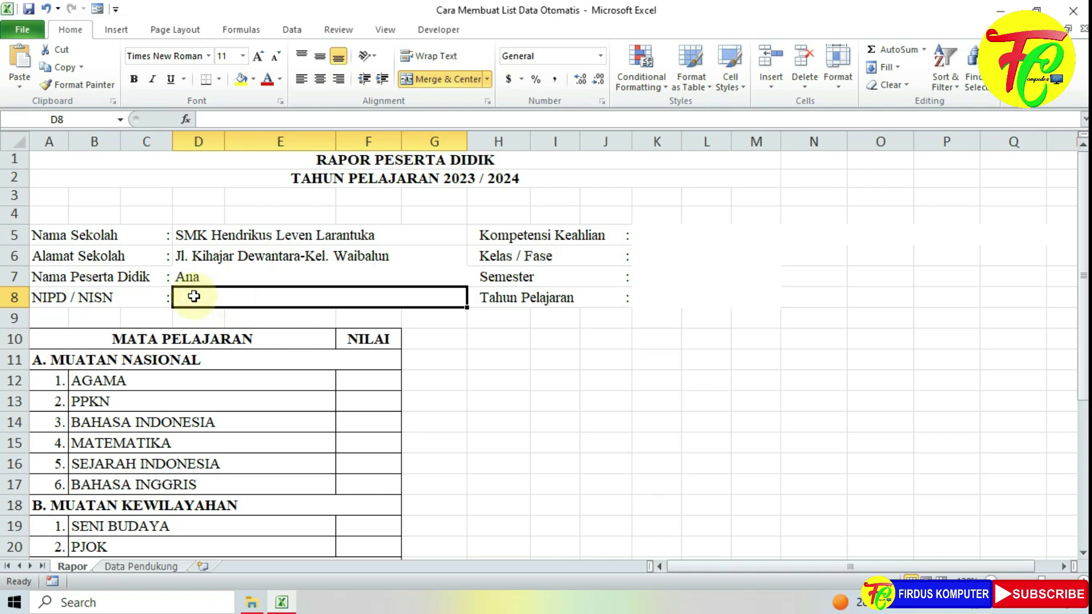
In D8, begin the formula =vlookup(D7, with the student name as lookup value.
{"action": "type", "text": "=vl"}
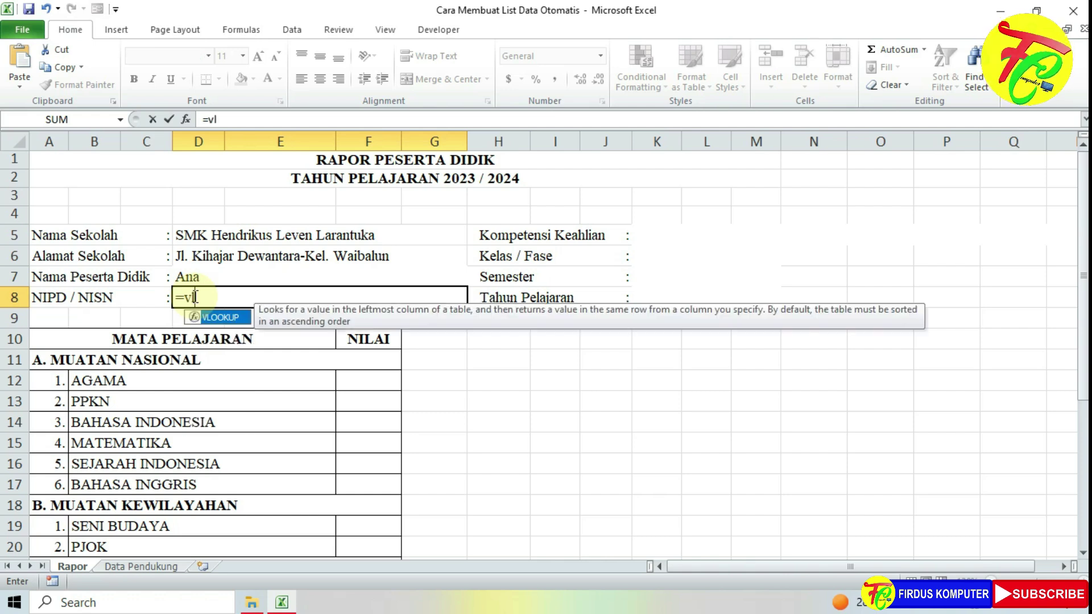
{"action": "type", "text": "ookup"}
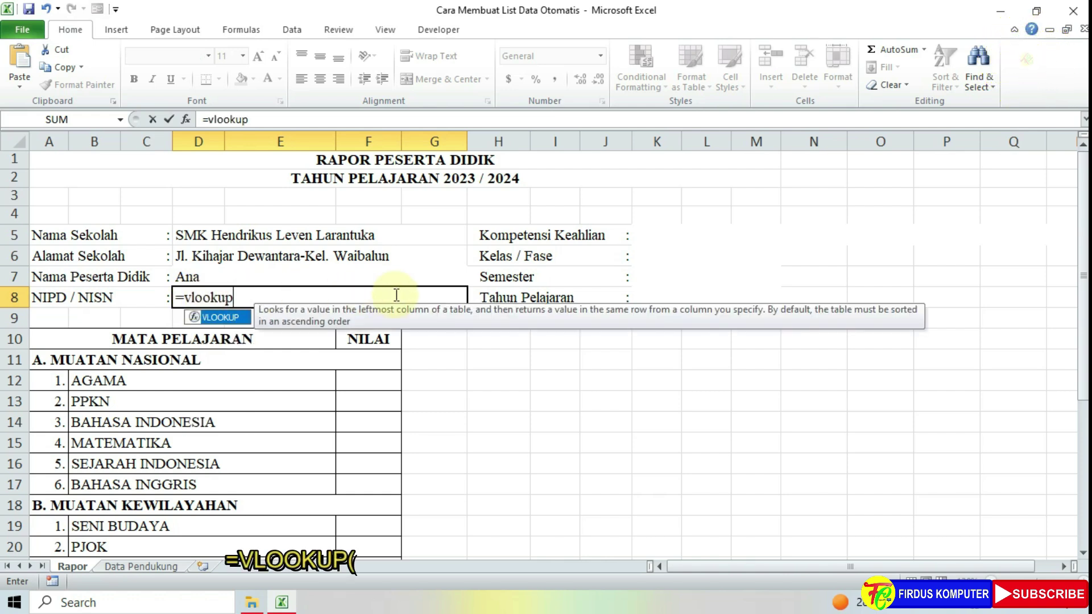
{"action": "type", "text": "("}
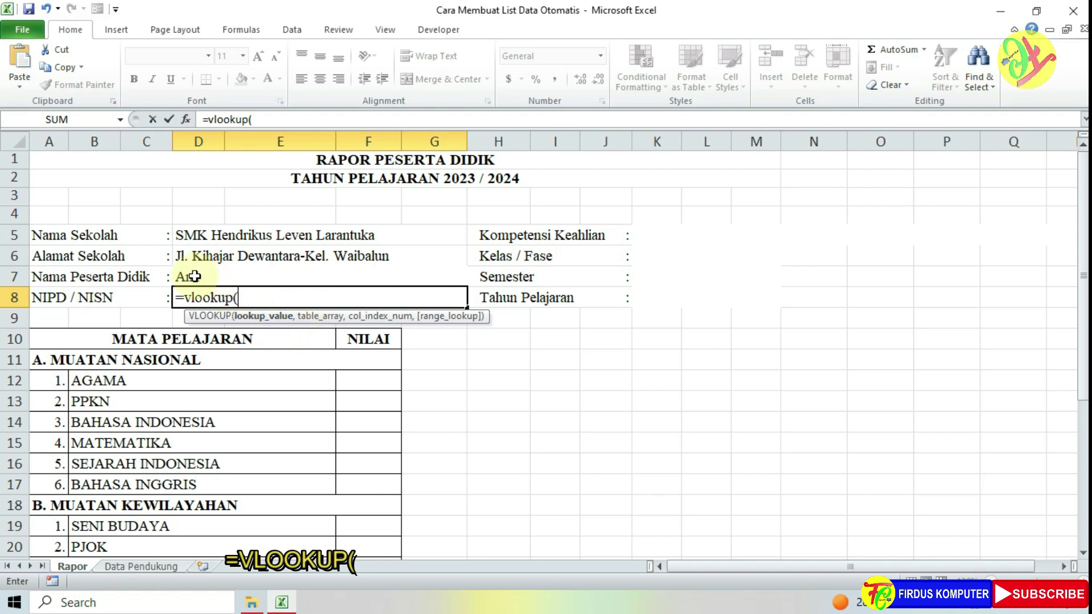
{"action": "left_click", "coordinate": [195, 276]}
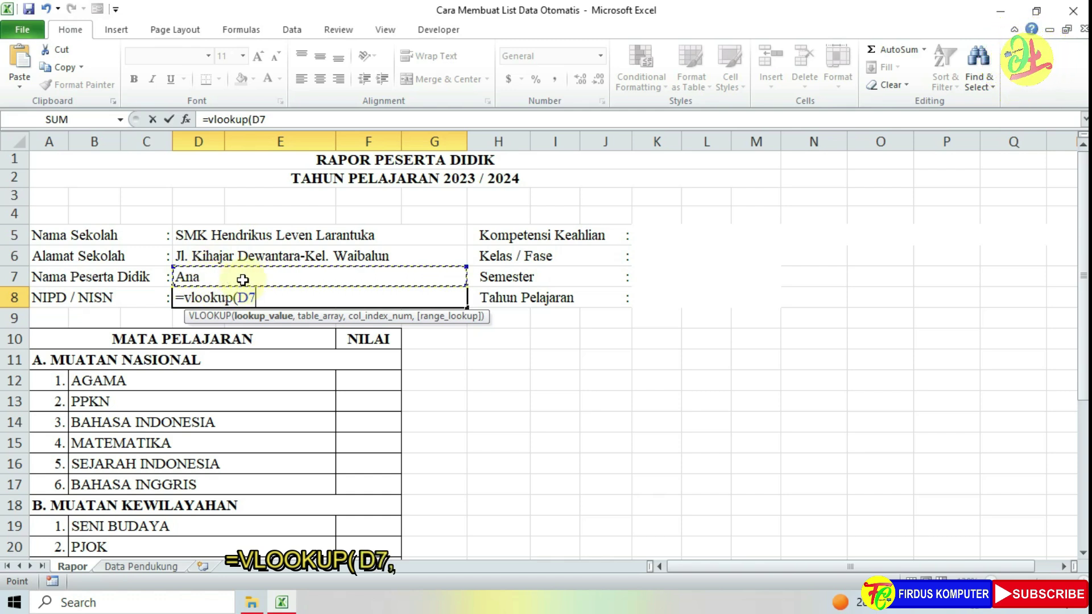
{"action": "type", "text": ","}
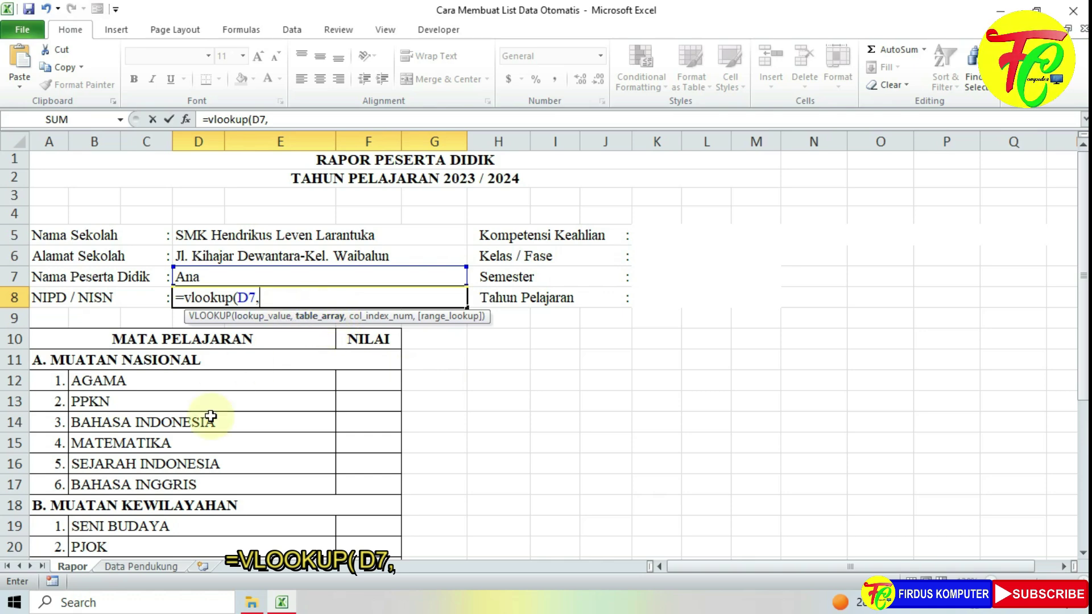
Complete D8 as =vlookup(D7,'Data Pendukung'!$A$4:$U$32,2,false) to return the NISN.
{"action": "left_click", "coordinate": [161, 571]}
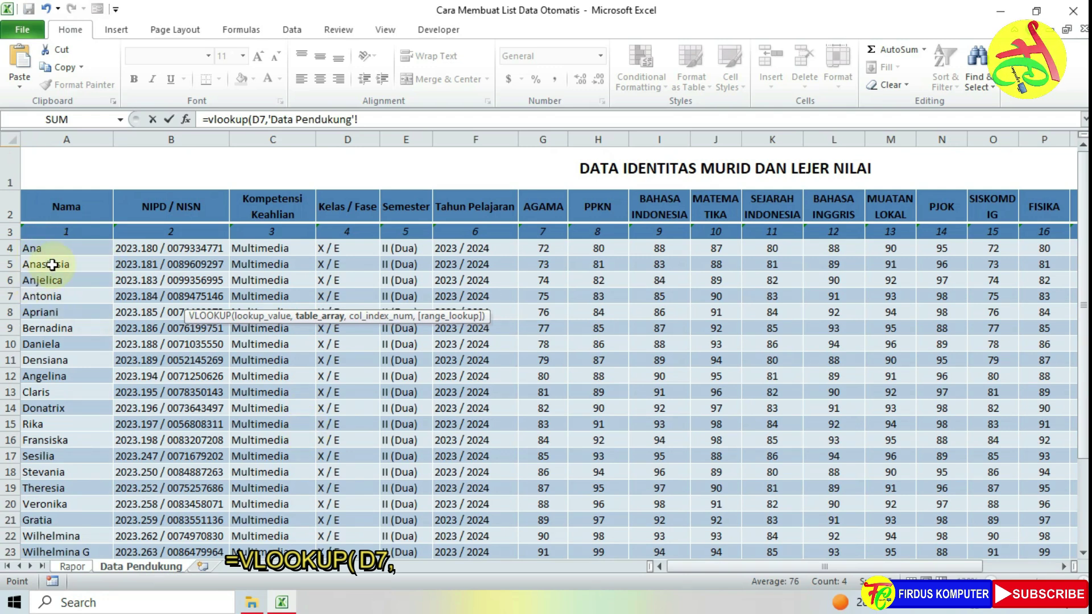
{"action": "mouse_move", "coordinate": [40, 249]}
{"action": "left_mouse_down"}
{"action": "mouse_move", "coordinate": [204, 326]}
{"action": "mouse_move", "coordinate": [993, 560]}
{"action": "mouse_move", "coordinate": [930, 514]}
{"action": "mouse_move", "coordinate": [916, 525]}
{"action": "left_mouse_up"}
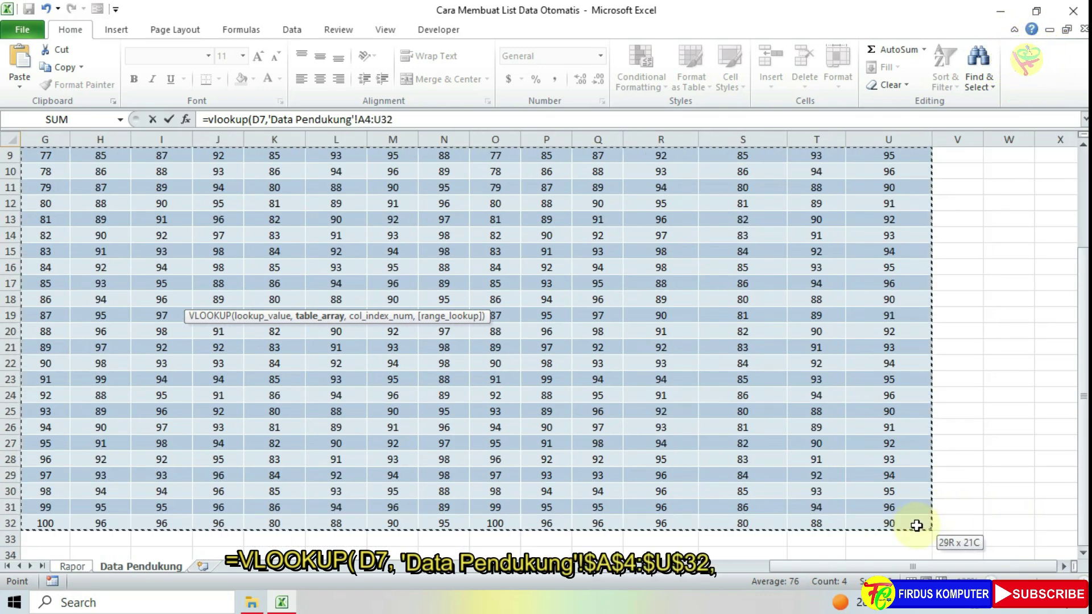
{"action": "scroll", "coordinate": [916, 525], "scroll_direction": "up", "scroll_amount": 3}
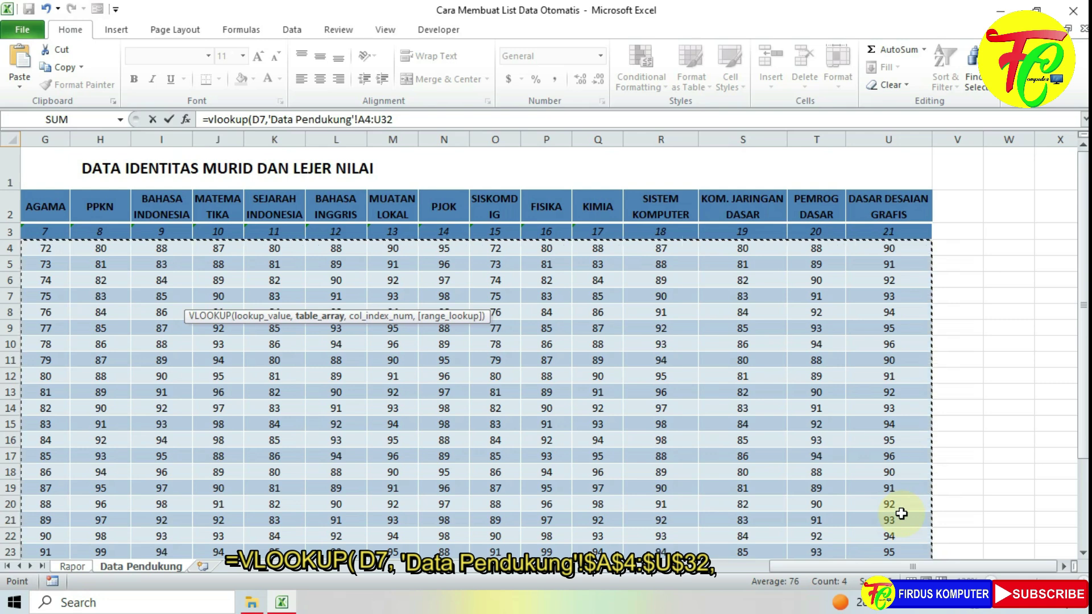
{"action": "key", "text": "F4"}
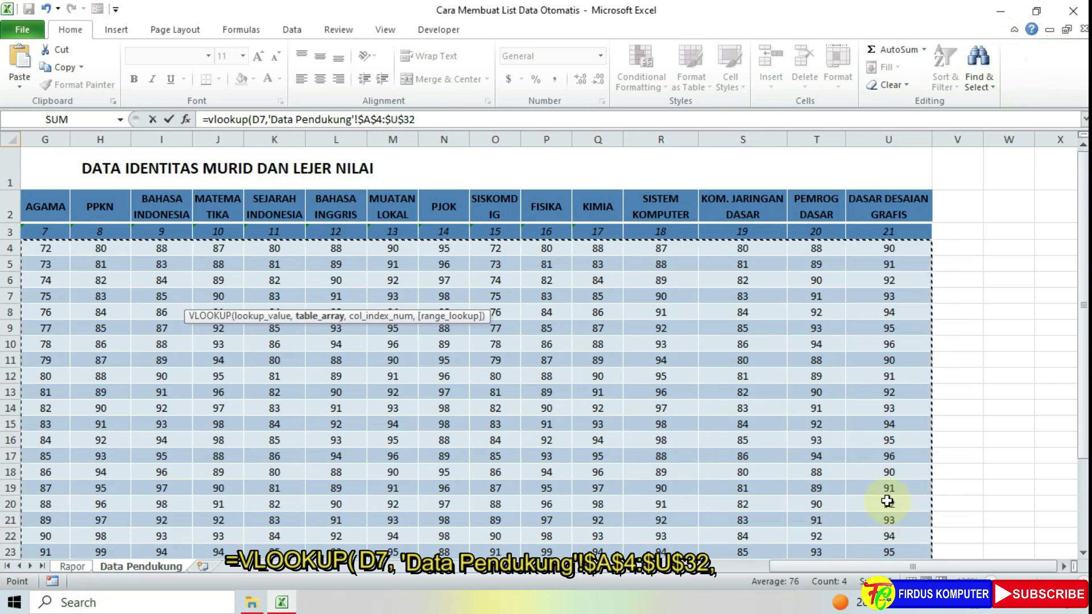
{"action": "type", "text": ","}
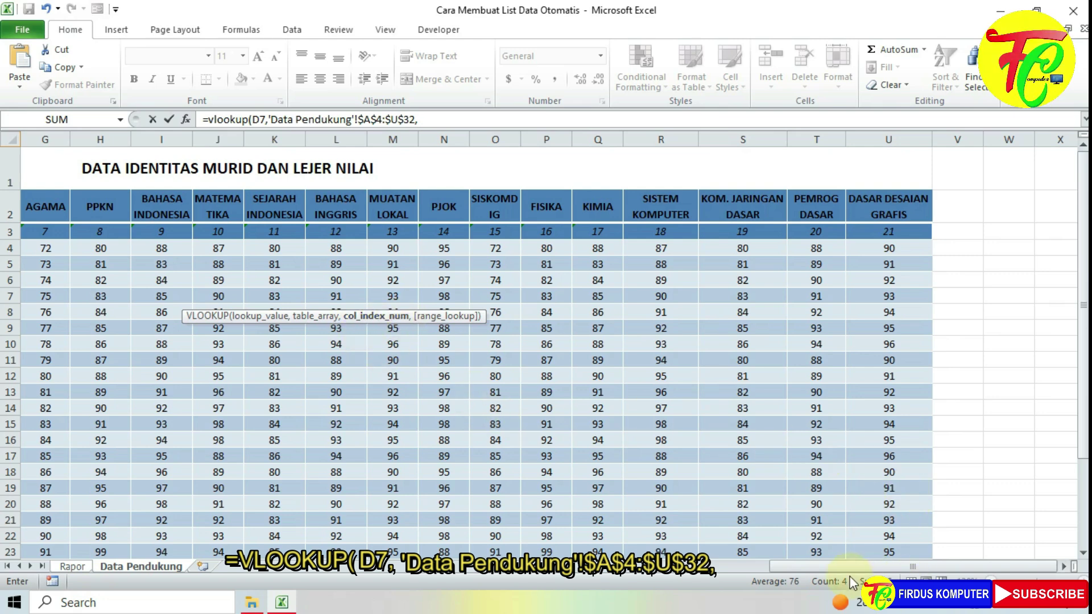
{"action": "left_click_drag", "start_coordinate": [913, 567], "coordinate": [735, 572]}
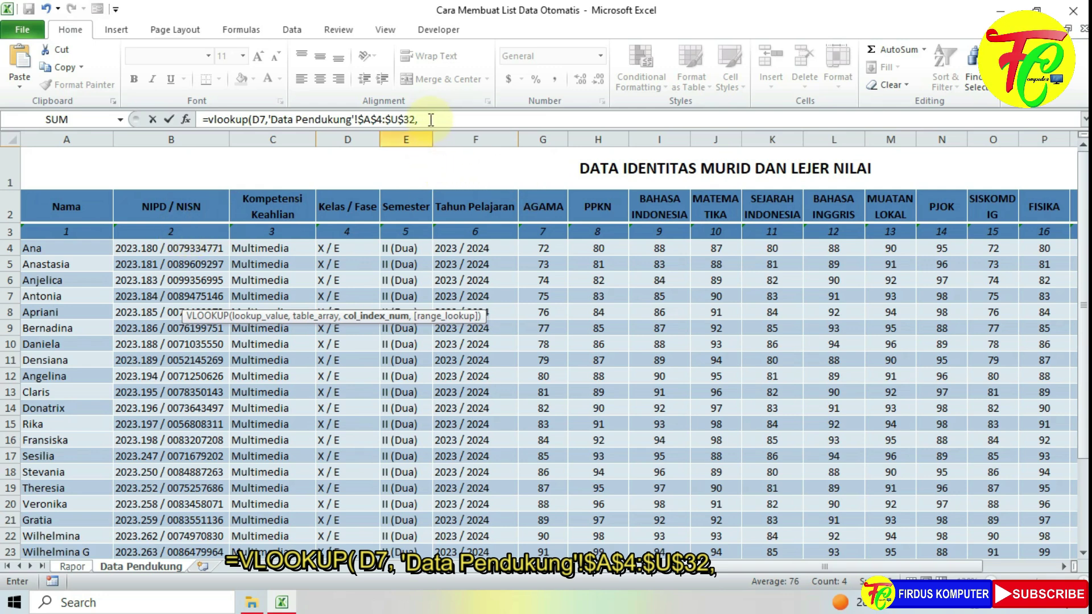
{"action": "type", "text": "2"}
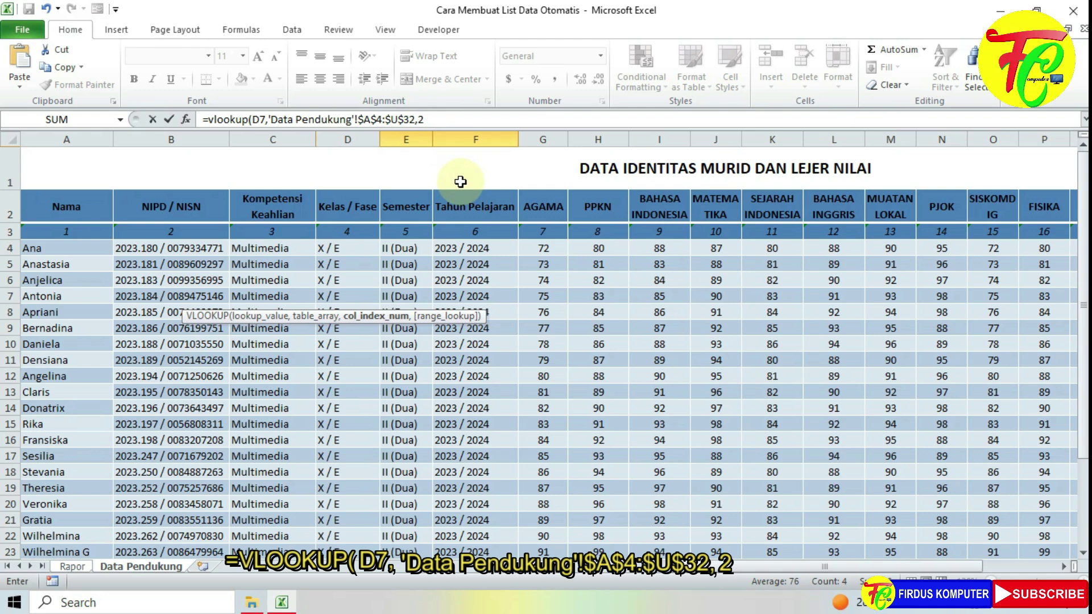
{"action": "type", "text": ","}
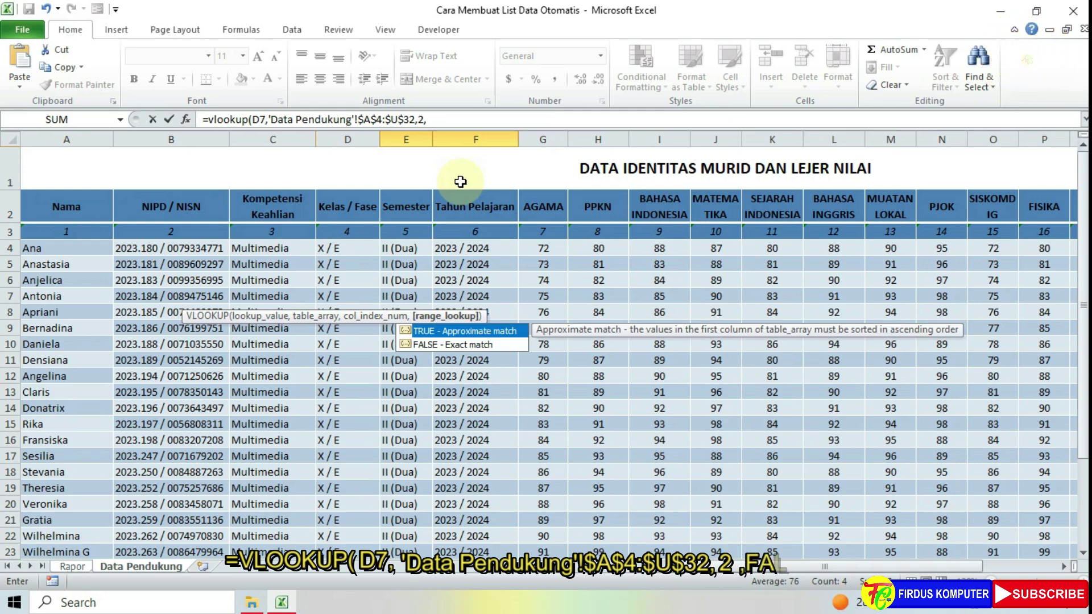
{"action": "type", "text": "false"}
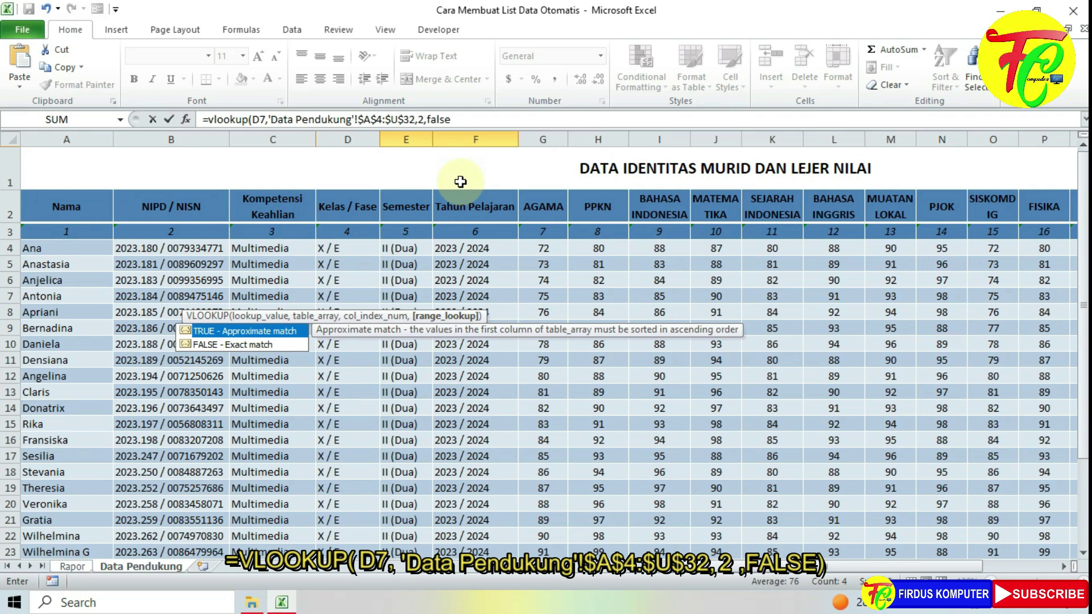
{"action": "type", "text": ")"}
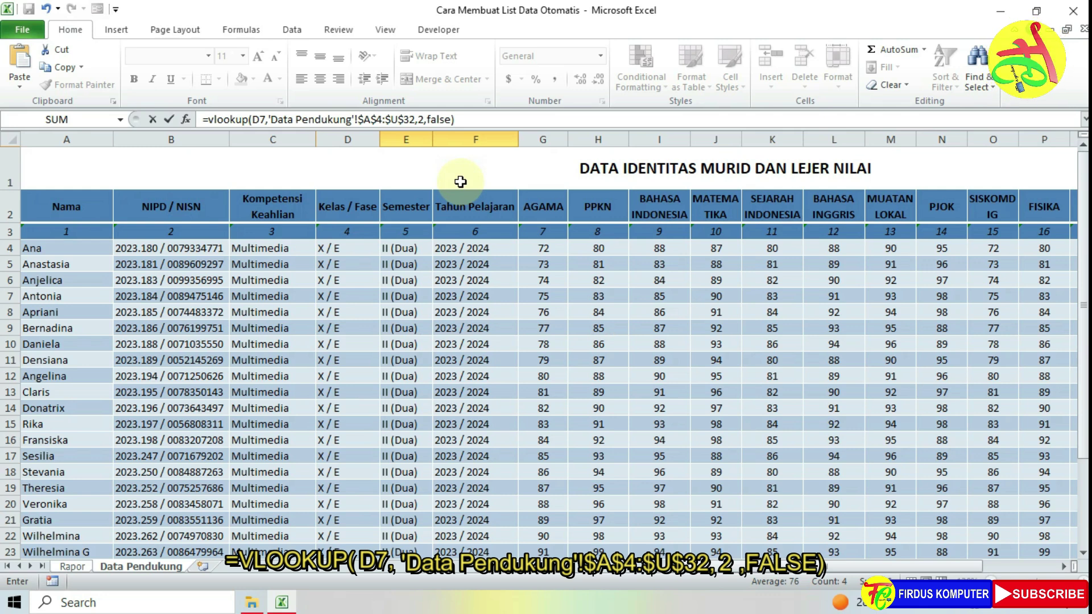
{"action": "key", "text": "Return"}
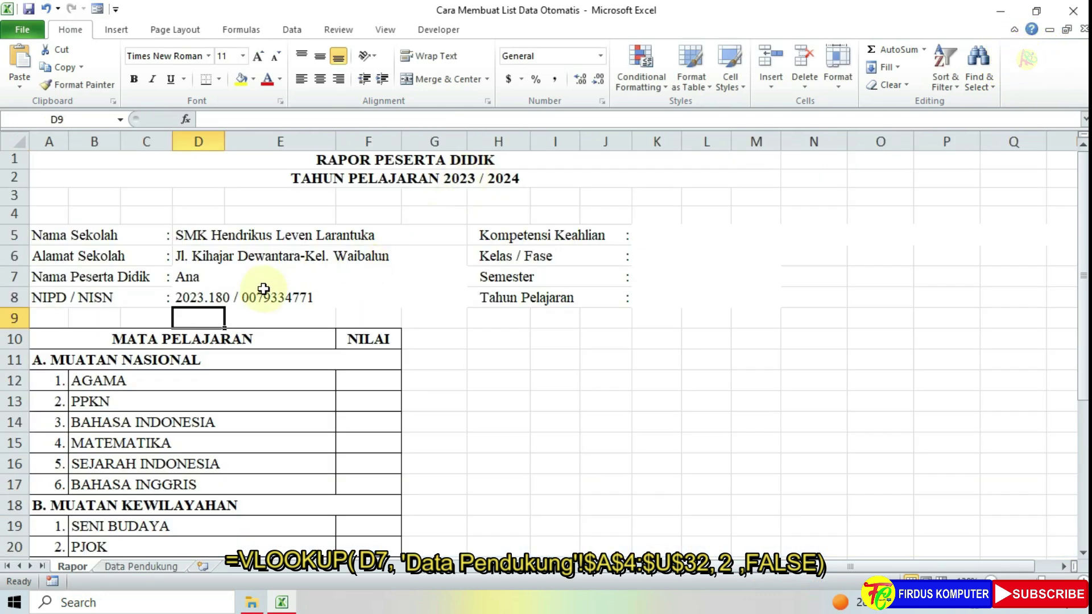
Check that D8's VLOOKUP returns the selected student's NIPD / NISN from Data Pendukung.
{"action": "left_click", "coordinate": [251, 300]}
{"action": "left_click", "coordinate": [237, 277]}
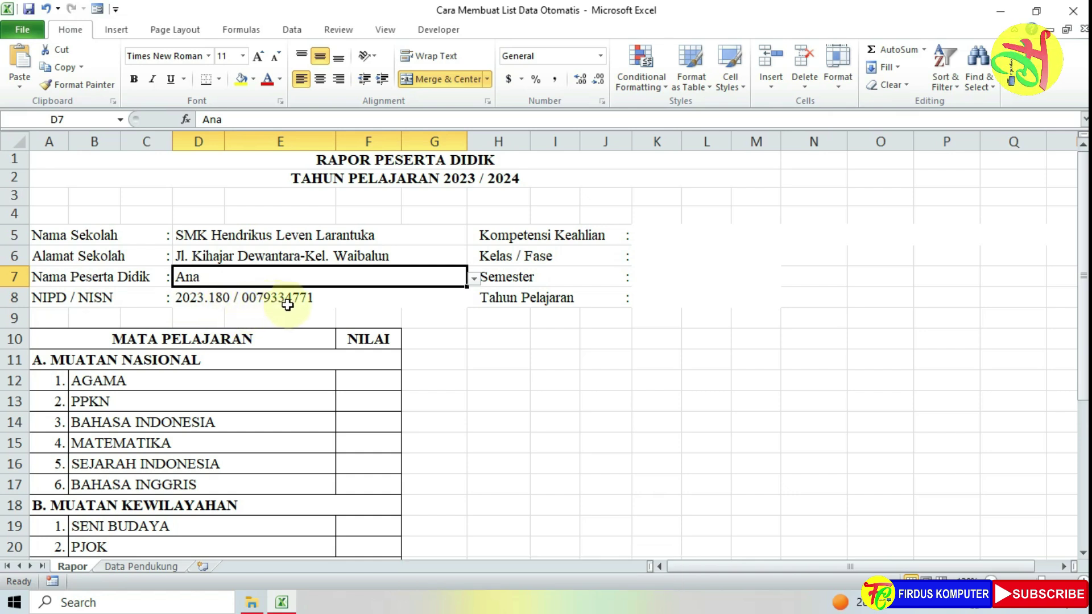
{"action": "left_click", "coordinate": [314, 300]}
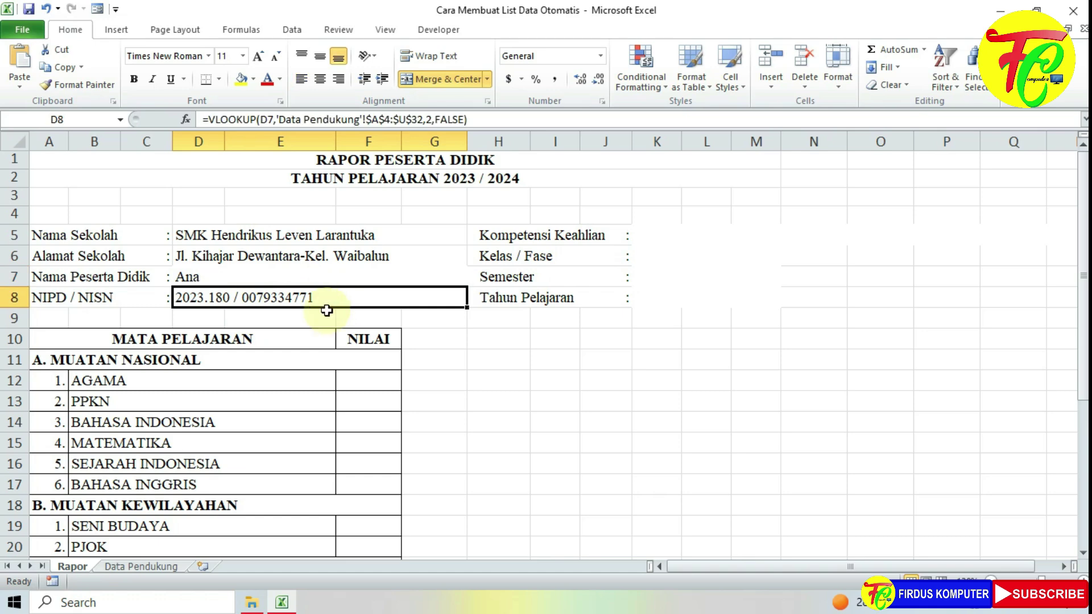
{"action": "left_click", "coordinate": [169, 568]}
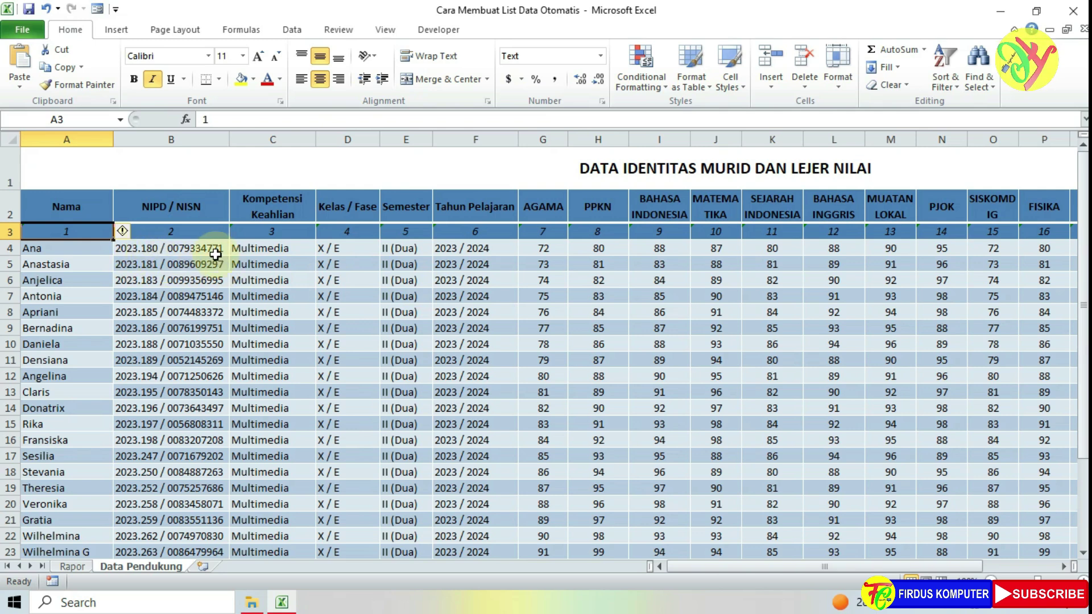
{"action": "left_click", "coordinate": [74, 566]}
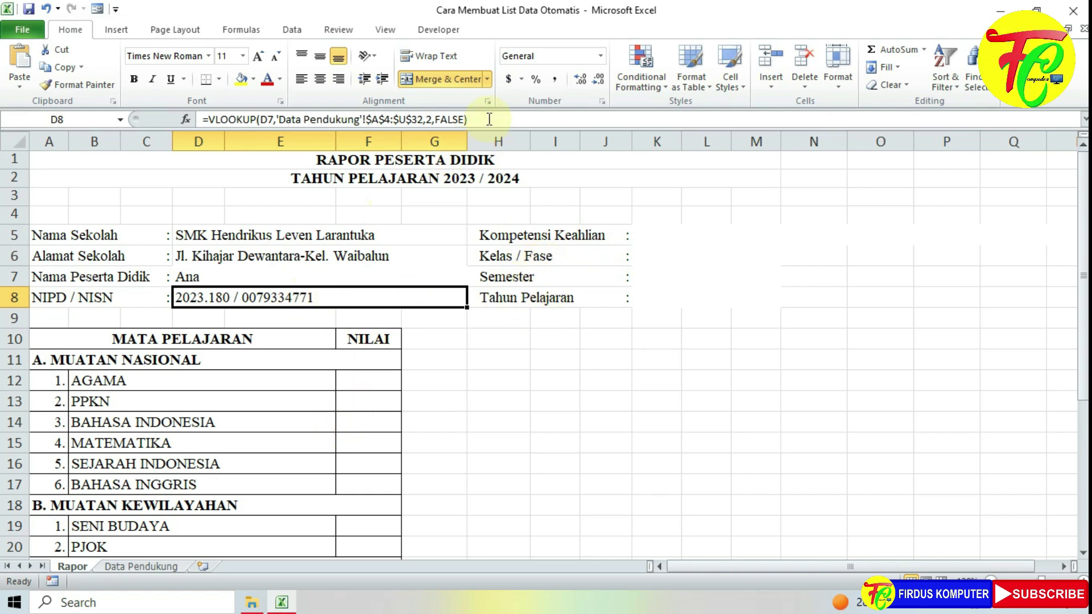
{"action": "left_click_drag", "start_coordinate": [489, 119], "coordinate": [161, 124]}
{"action": "key", "text": "ctrl+c"}
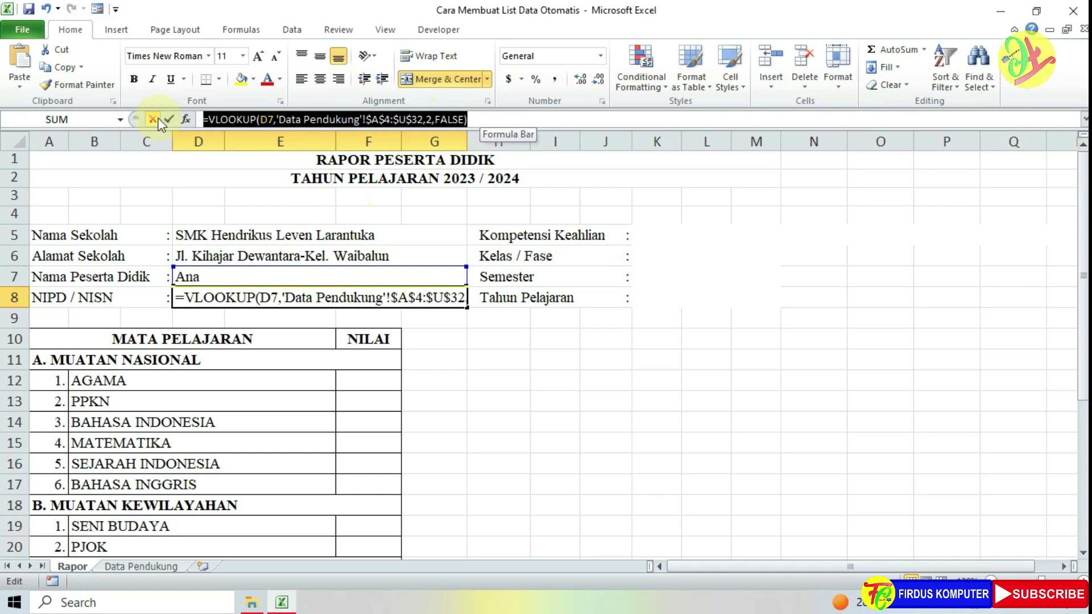
{"action": "key", "text": "Return"}
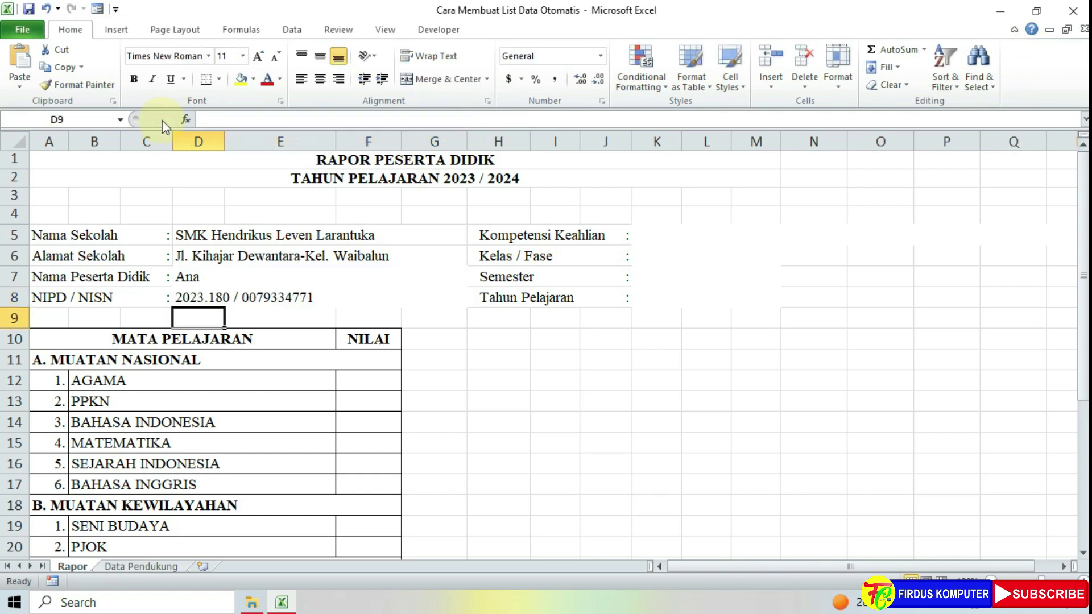
{"action": "left_click", "coordinate": [651, 236]}
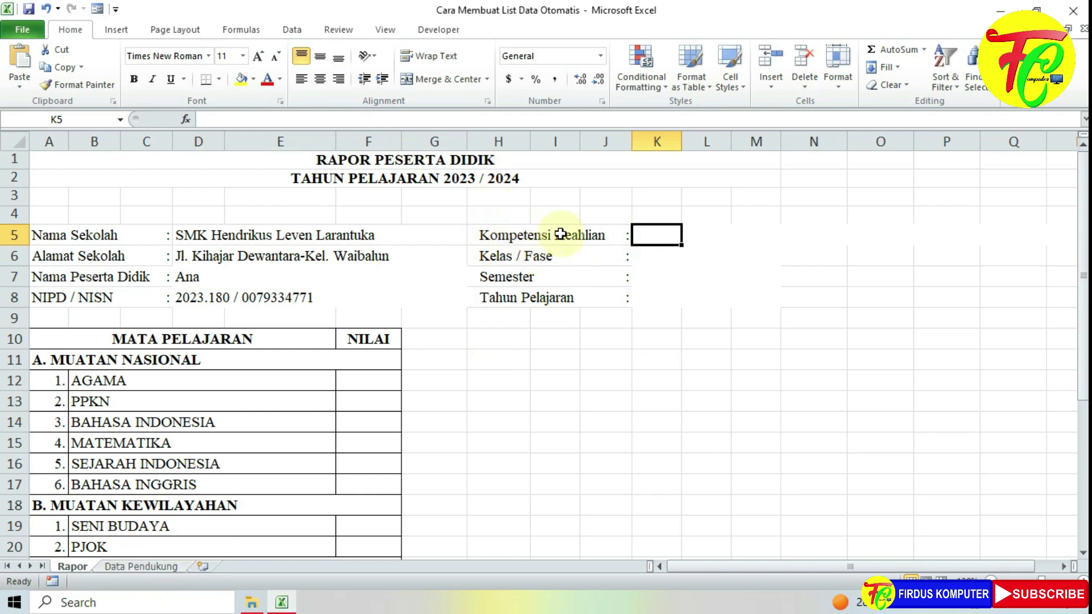
{"action": "left_click", "coordinate": [155, 565]}
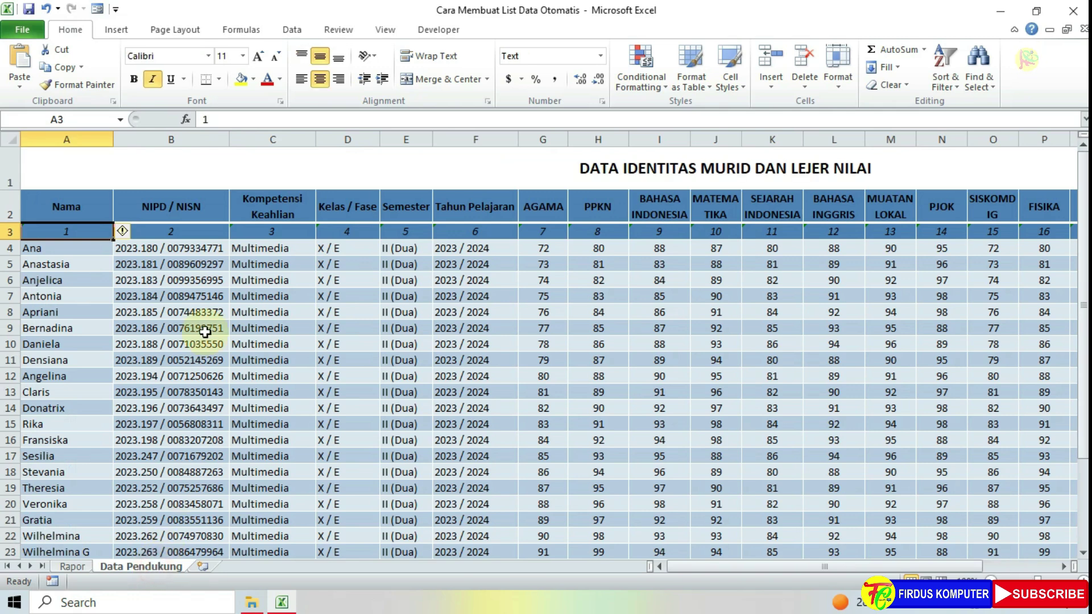
{"action": "left_click", "coordinate": [183, 233]}
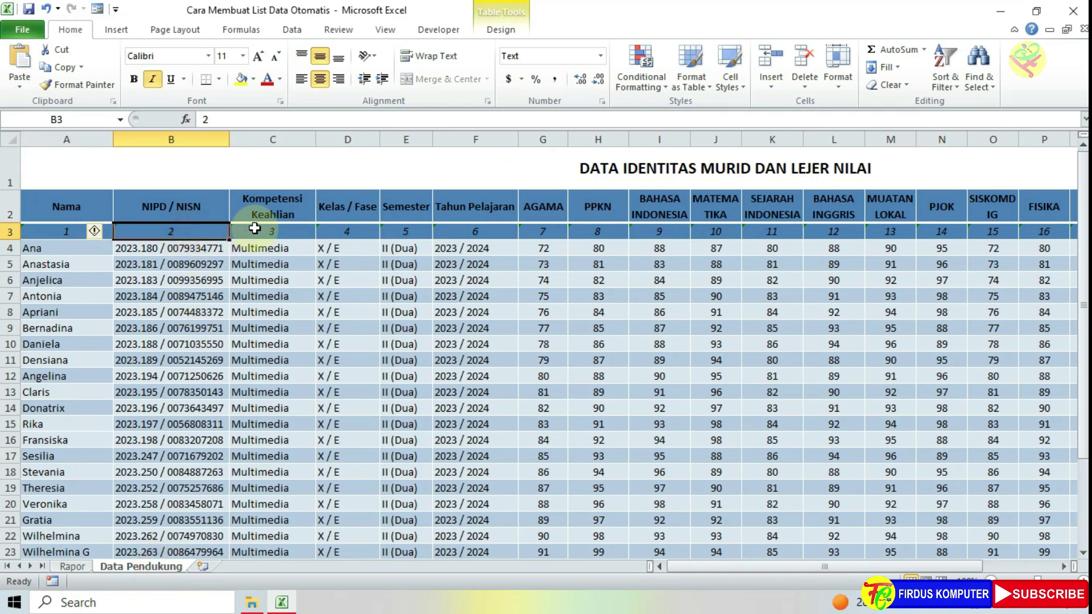
{"action": "left_click", "coordinate": [253, 232]}
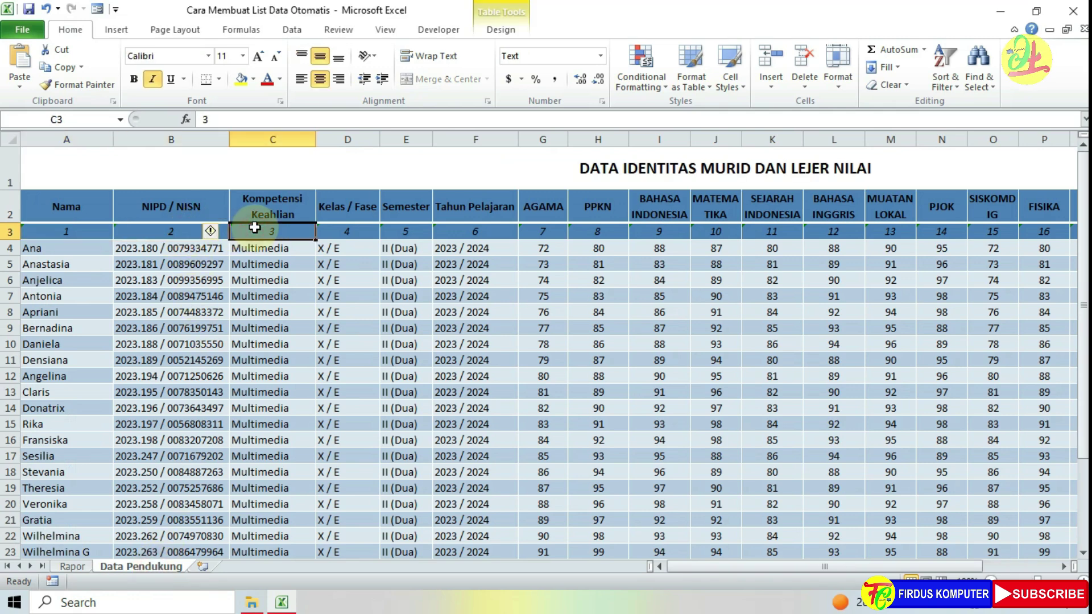
{"action": "left_click", "coordinate": [347, 231]}
{"action": "left_click", "coordinate": [404, 231]}
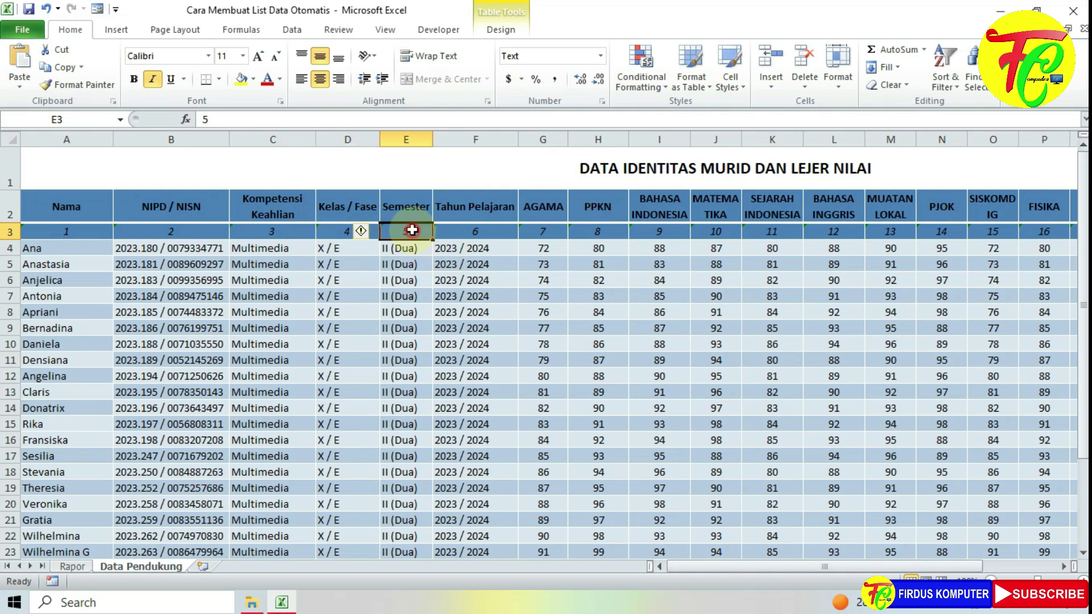
{"action": "left_click", "coordinate": [483, 234]}
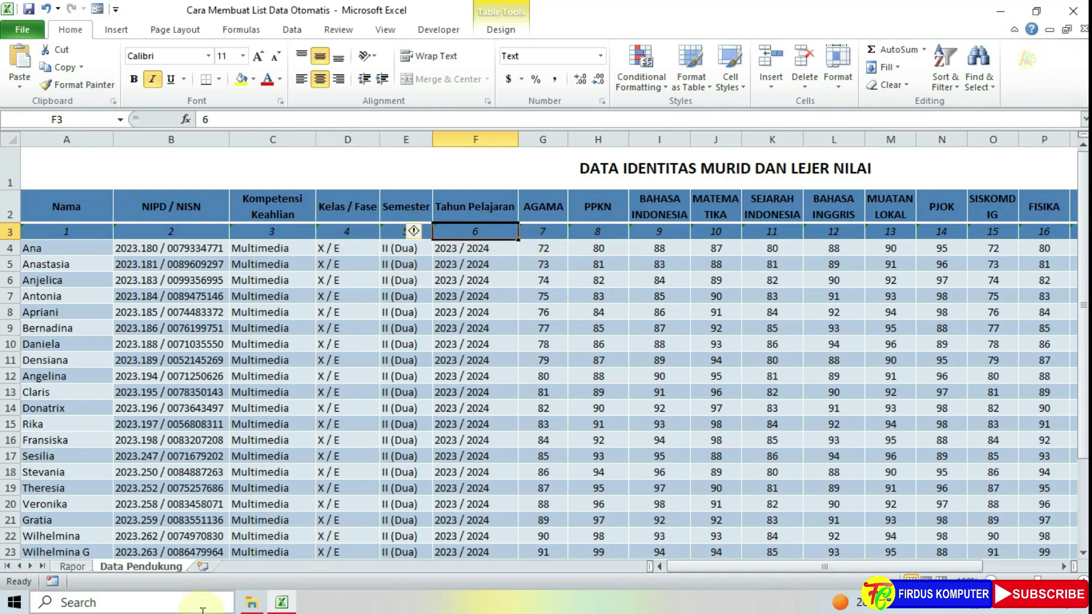
{"action": "left_click", "coordinate": [74, 567]}
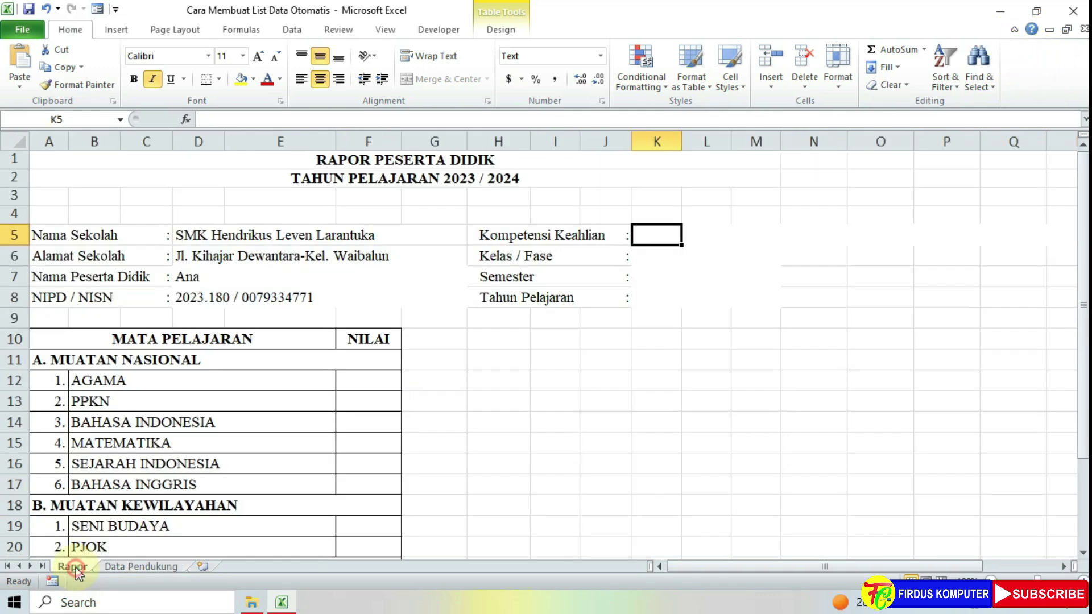
Put =VLOOKUP($D$7,'Data Pendukung'!$A$4:$U$32,3,FALSE) in K5 so Kompetensi Keahlian shows Multimedia.
{"action": "double_click", "coordinate": [650, 235]}
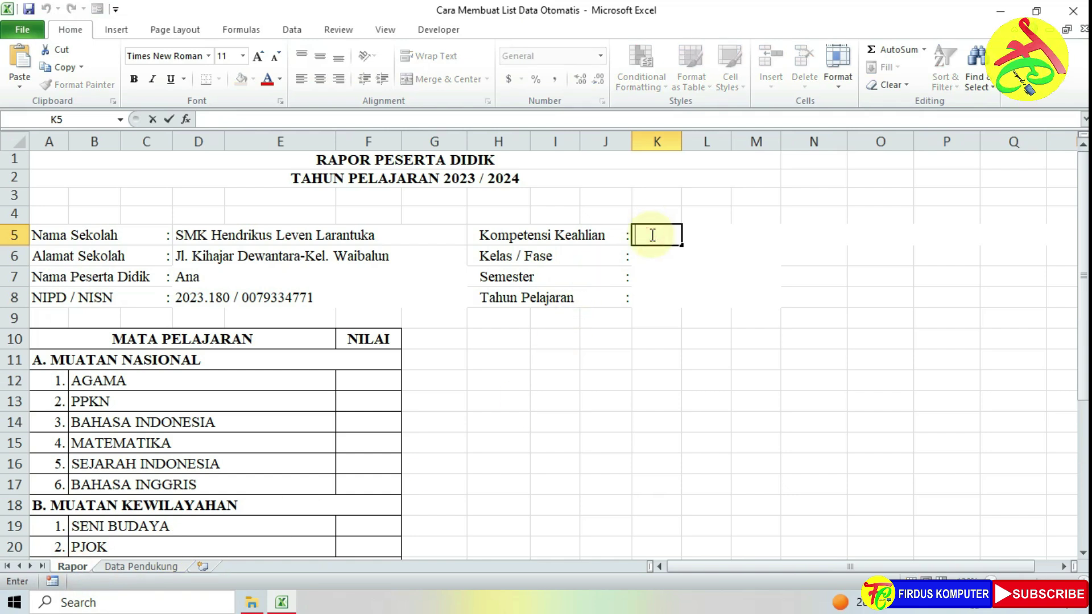
{"action": "key", "text": "ctrl+v"}
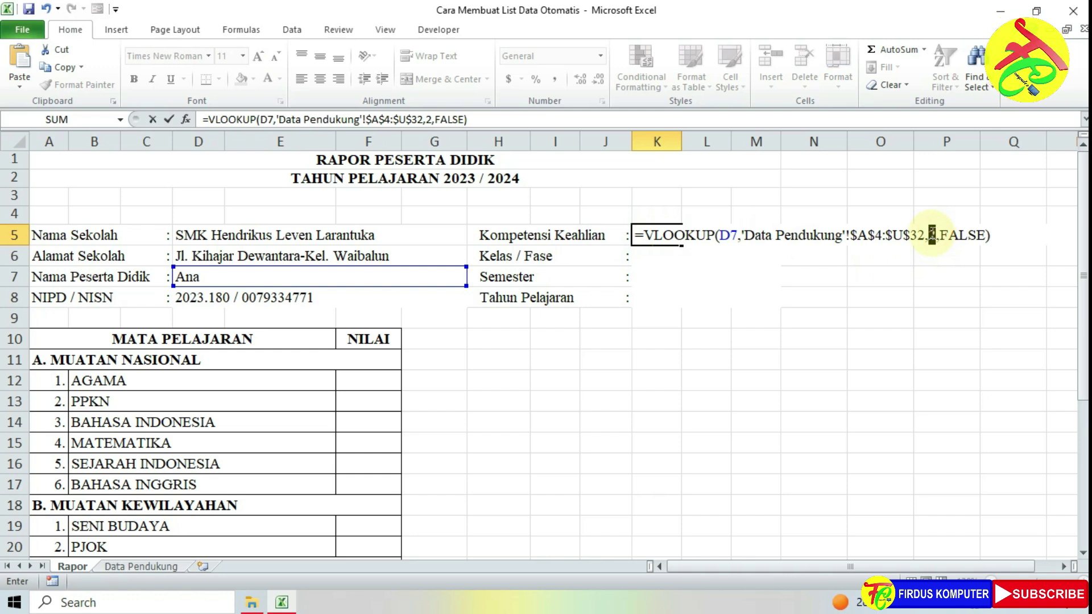
{"action": "double_click", "coordinate": [933, 234]}
{"action": "type", "text": "3"}
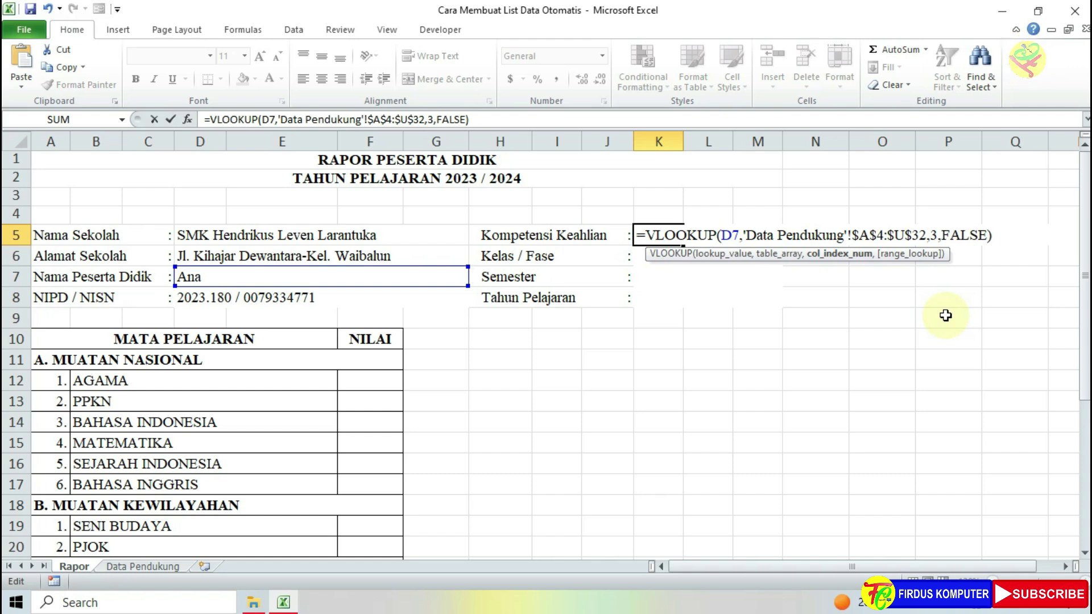
{"action": "left_click", "coordinate": [730, 236]}
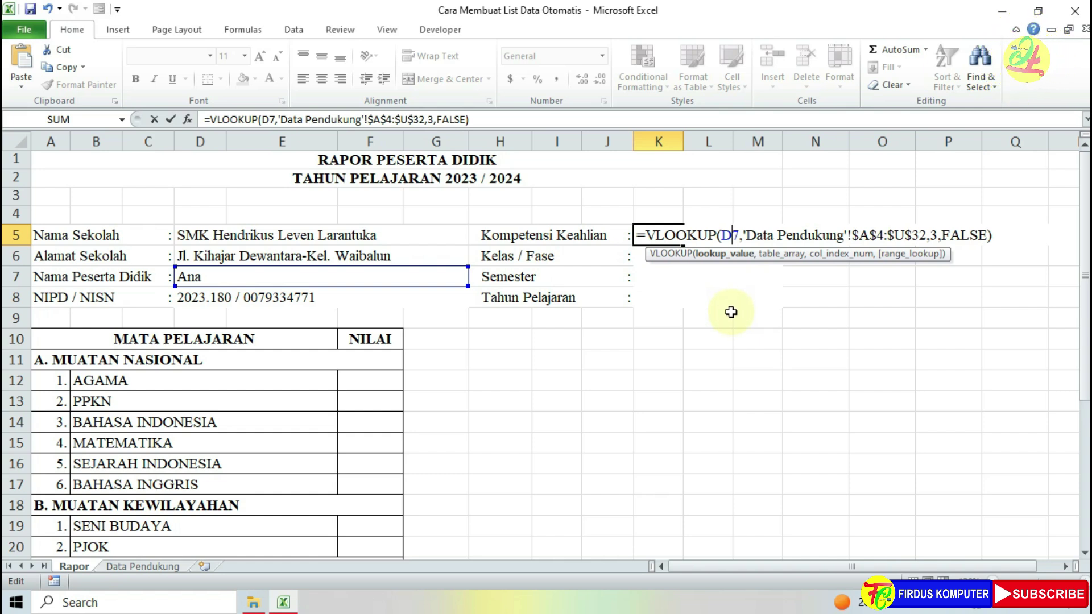
{"action": "key", "text": "F4"}
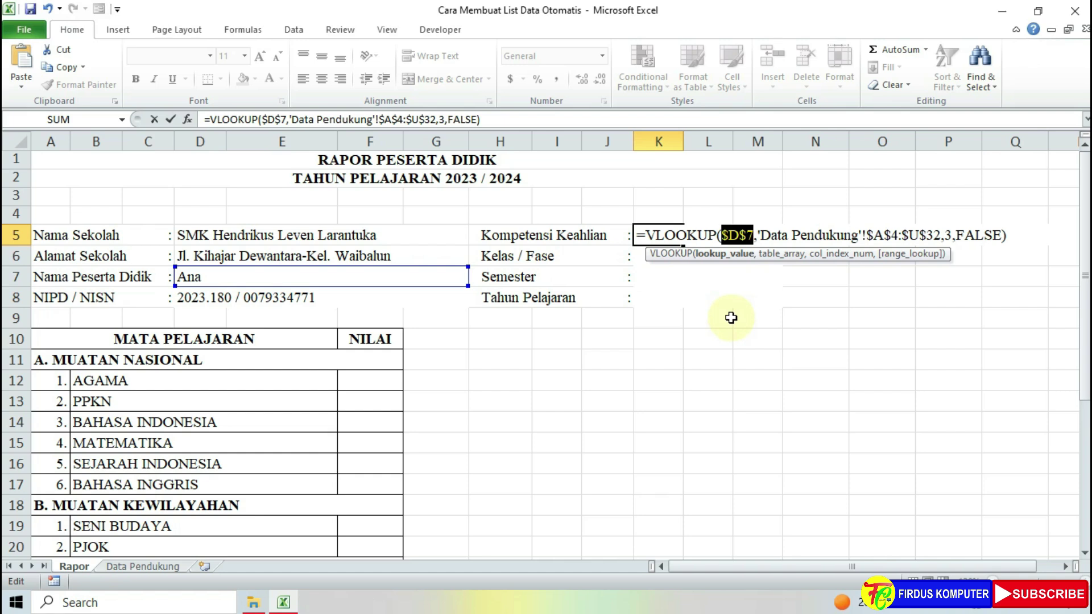
{"action": "key", "text": "Return"}
{"action": "left_click", "coordinate": [660, 234]}
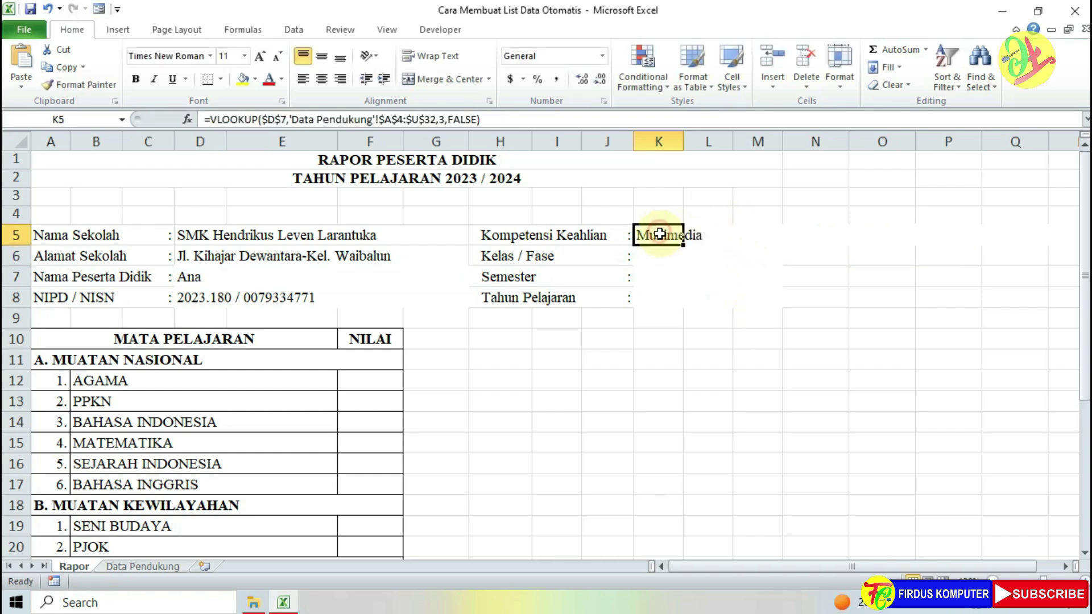
Copy K5's lookup down to K8 and set K6's column index to 4 so Kelas / Fase shows X / E.
{"action": "left_click_drag", "start_coordinate": [683, 245], "coordinate": [688, 307]}
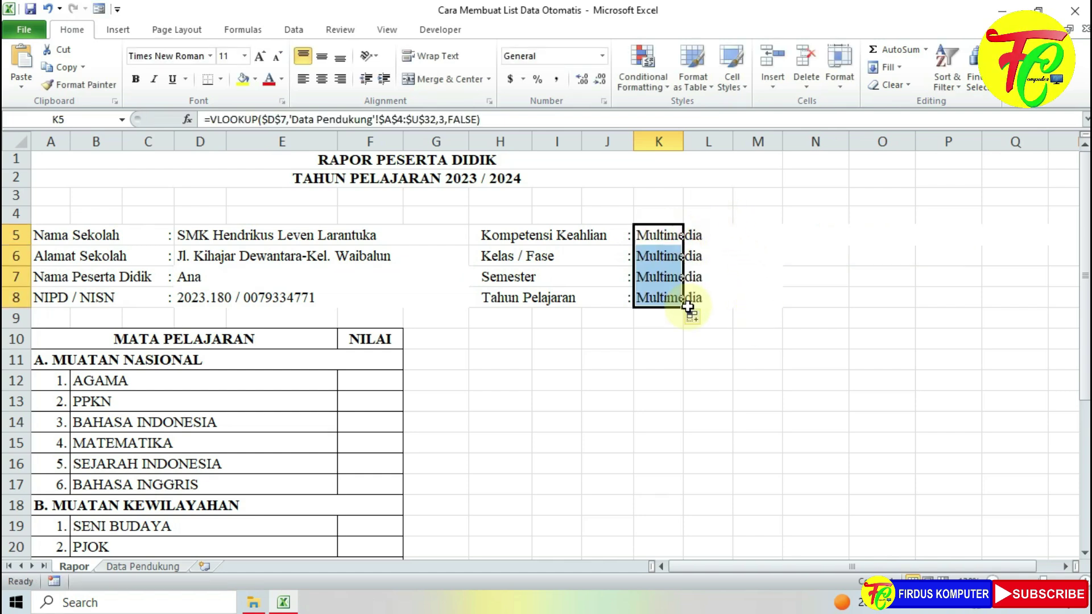
{"action": "left_click", "coordinate": [659, 255]}
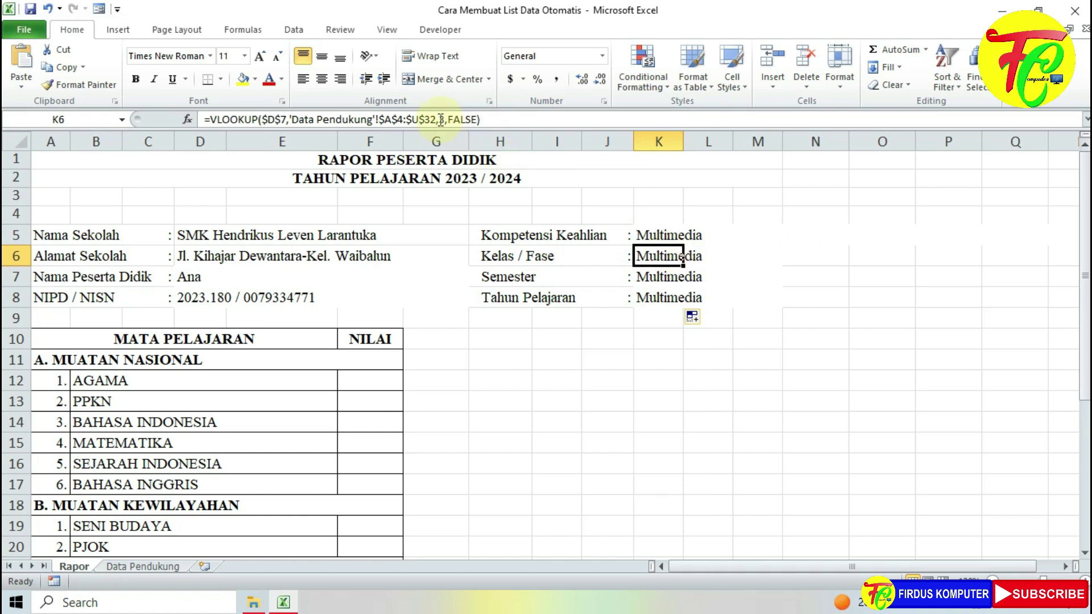
{"action": "left_click", "coordinate": [441, 119]}
{"action": "type", "text": "4"}
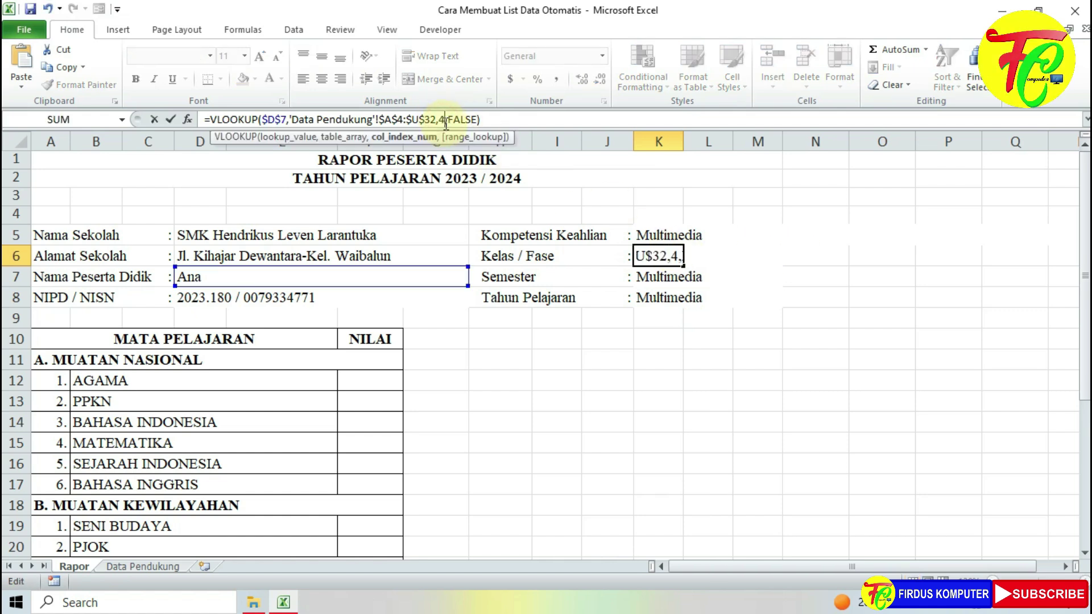
{"action": "key", "text": "Return"}
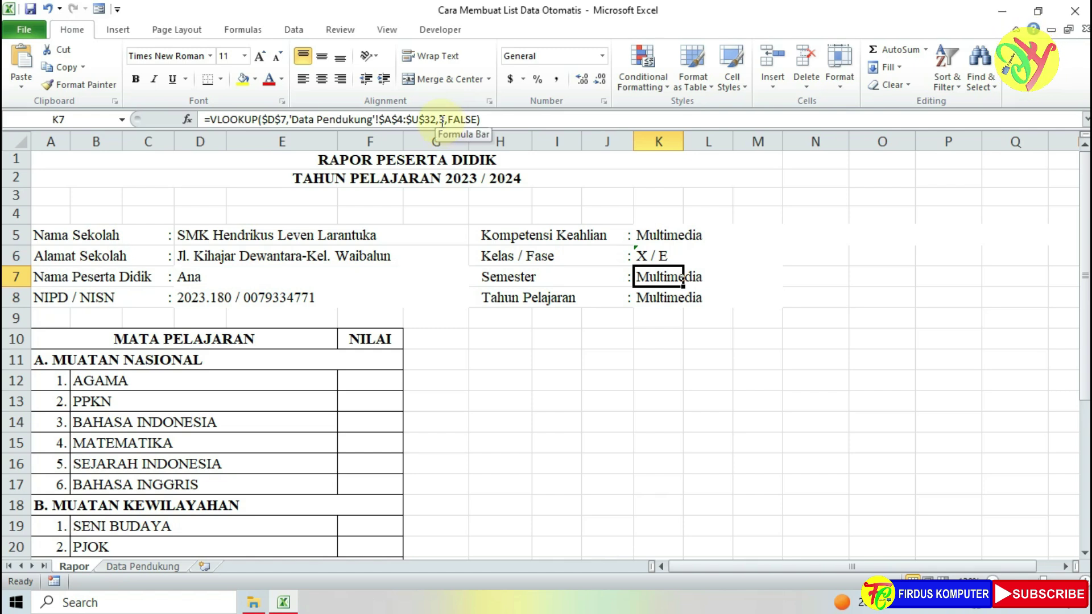
Set column indexes 5 and 6 in K7 and K8 for Semester II (Dua) and Tahun Pelajaran 2023 / 2024.
{"action": "double_click", "coordinate": [441, 119]}
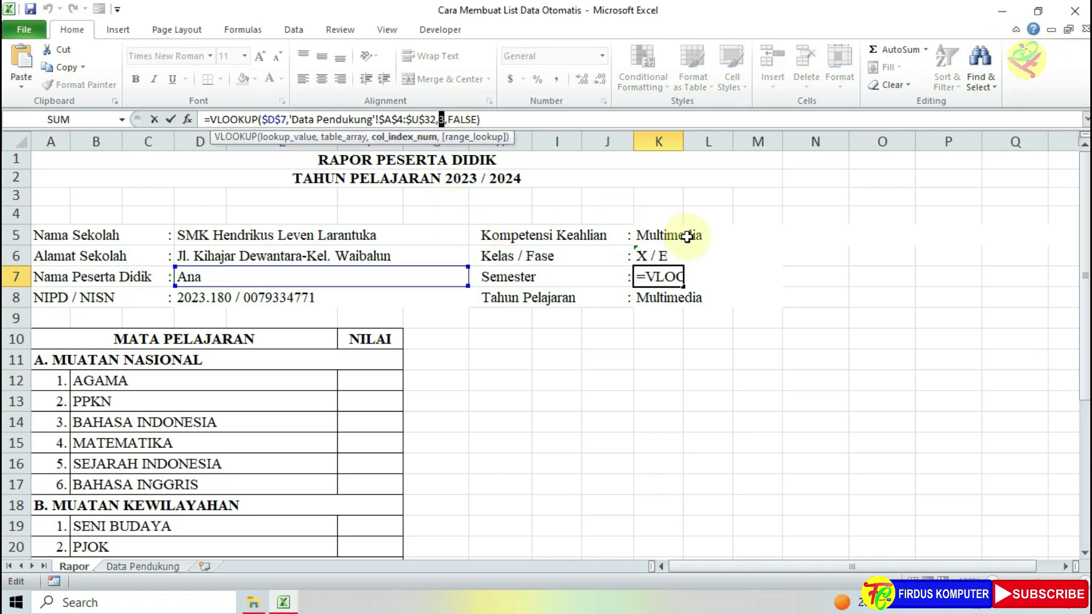
{"action": "type", "text": "5"}
{"action": "key", "text": "Return"}
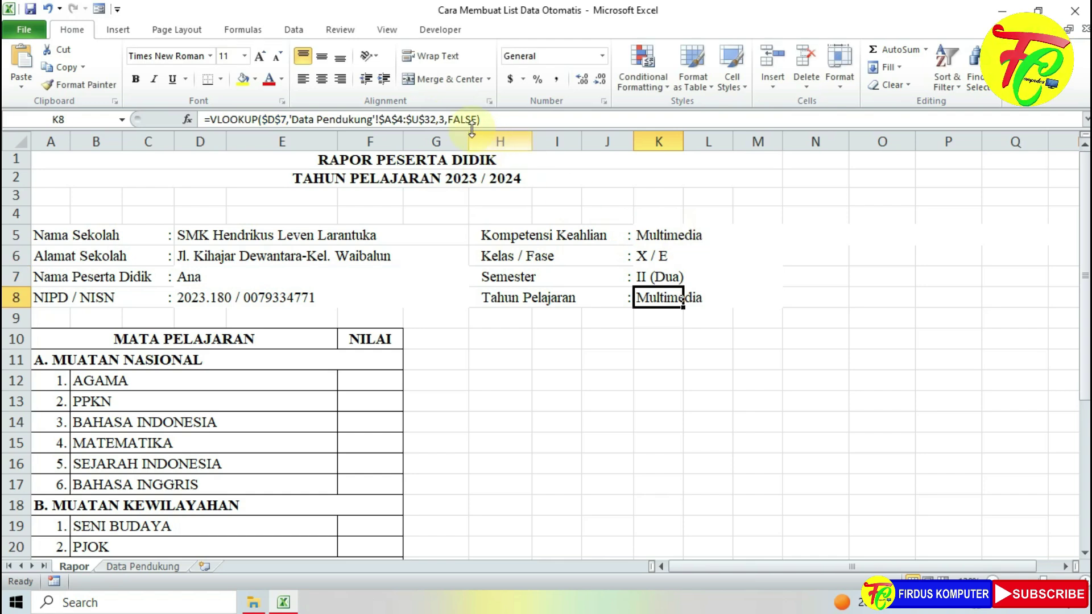
{"action": "left_click", "coordinate": [442, 119]}
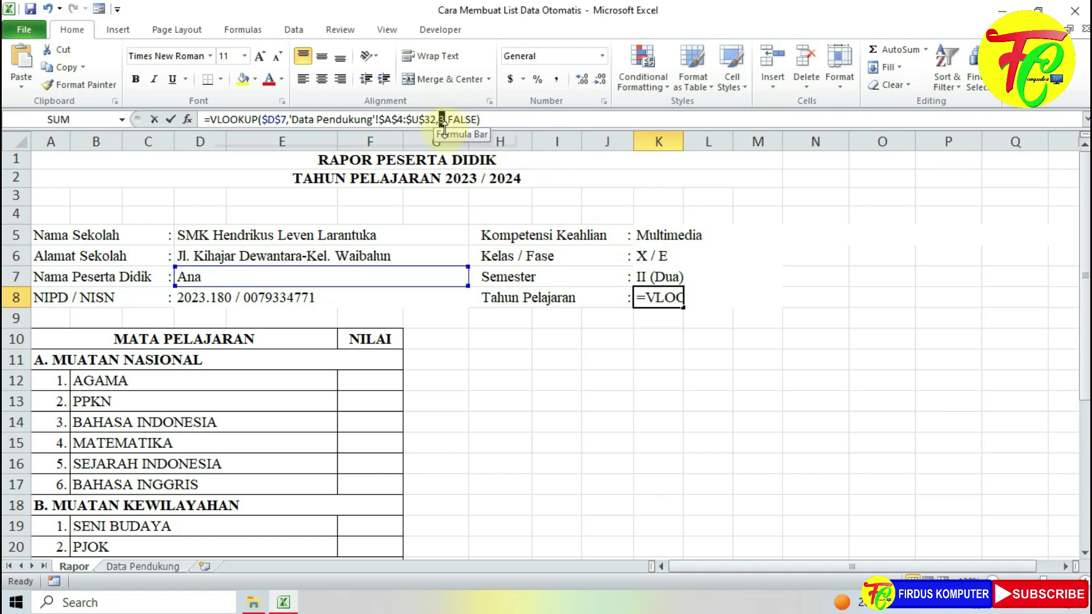
{"action": "double_click", "coordinate": [442, 120]}
{"action": "type", "text": "6"}
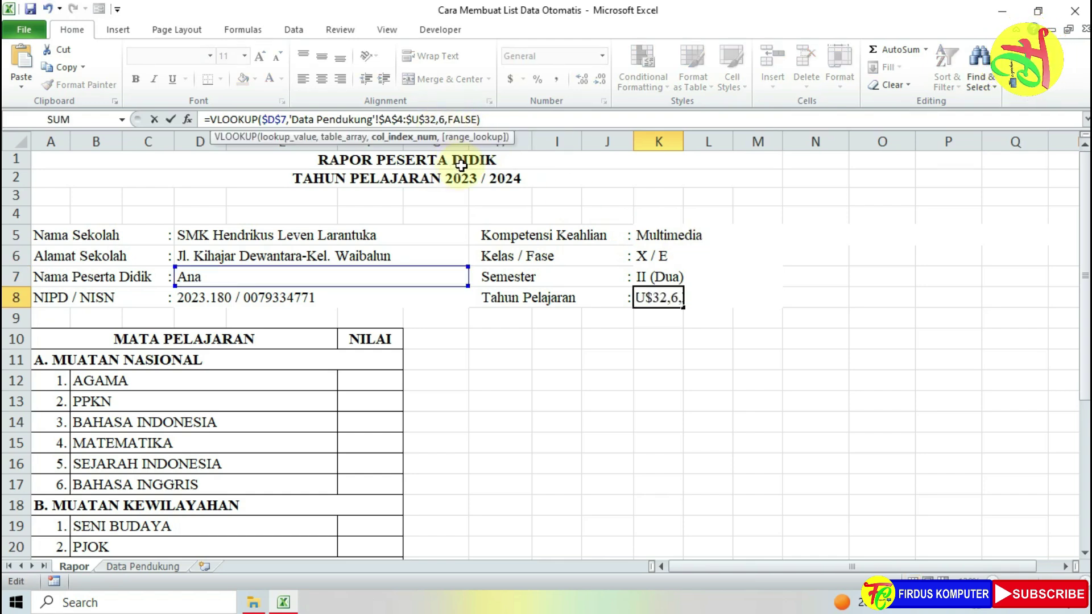
{"action": "key", "text": "Return"}
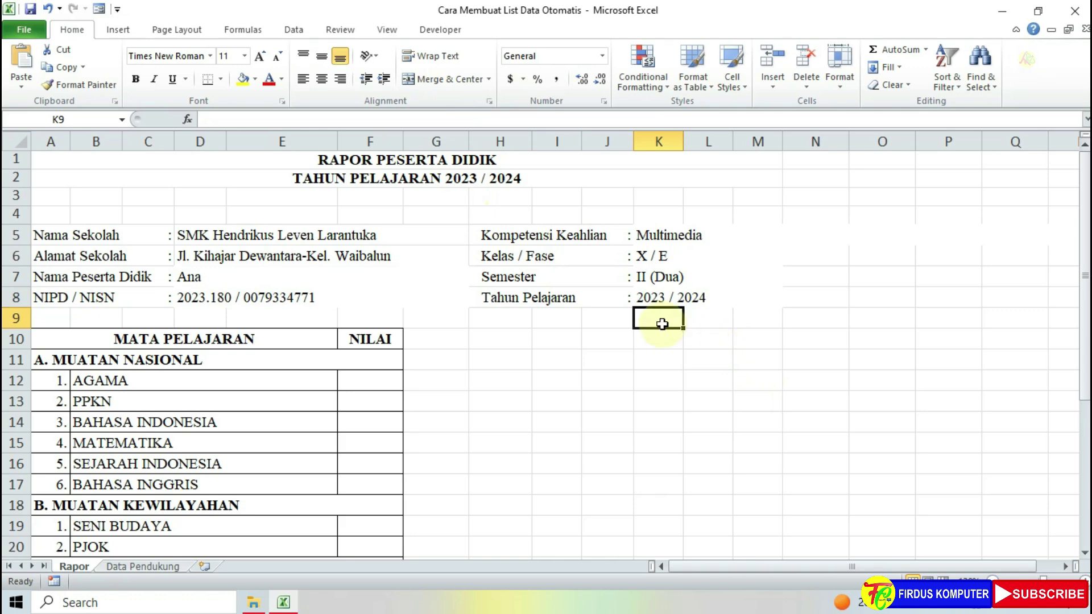
{"action": "left_click", "coordinate": [658, 301]}
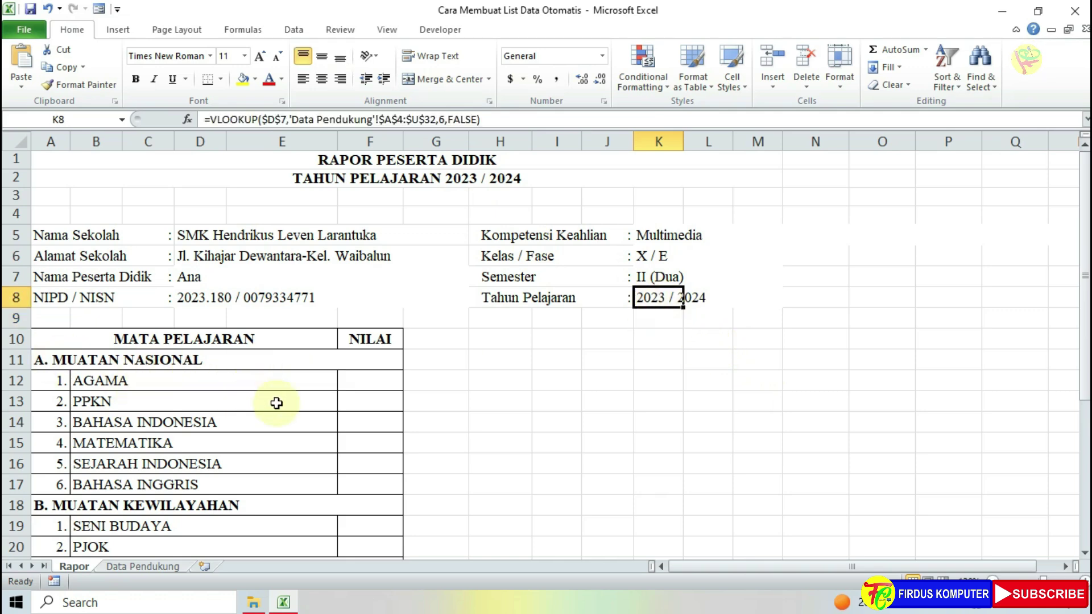
Compare the Data Pendukung student table against the Rapor sheet, ending on Rapor with F12 selected.
{"action": "left_click", "coordinate": [347, 392]}
{"action": "scroll", "coordinate": [356, 382], "scroll_direction": "down", "scroll_amount": 2}
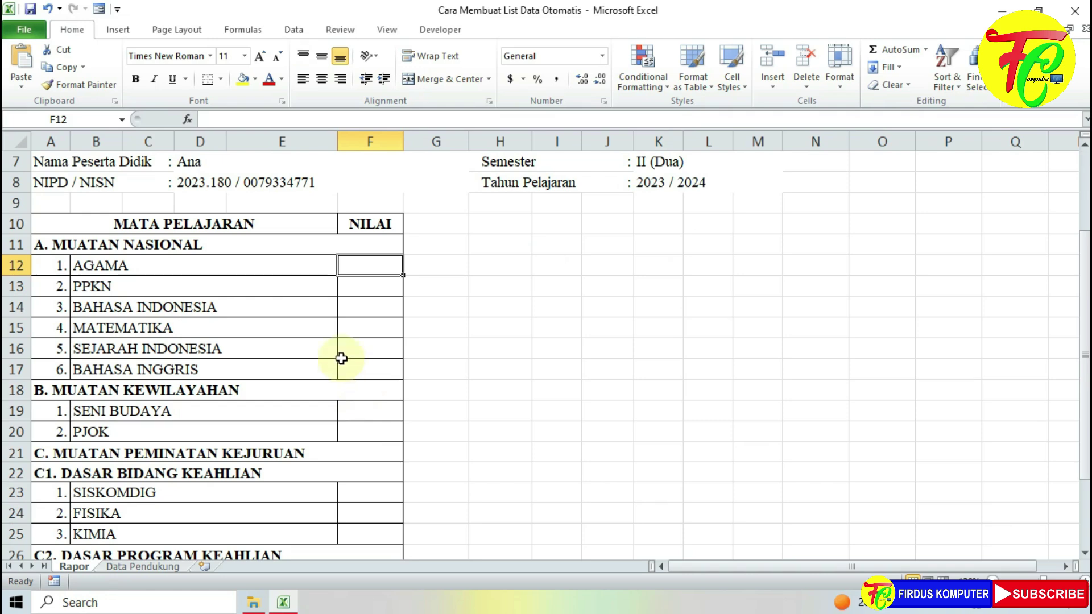
{"action": "scroll", "coordinate": [205, 287], "scroll_direction": "up", "scroll_amount": 1}
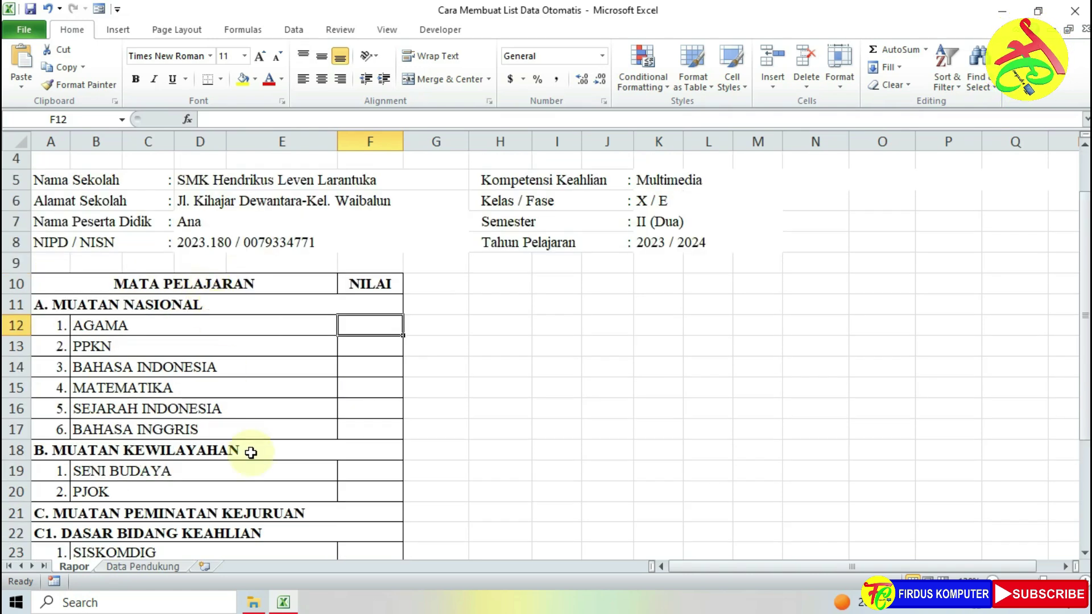
{"action": "left_click", "coordinate": [167, 567]}
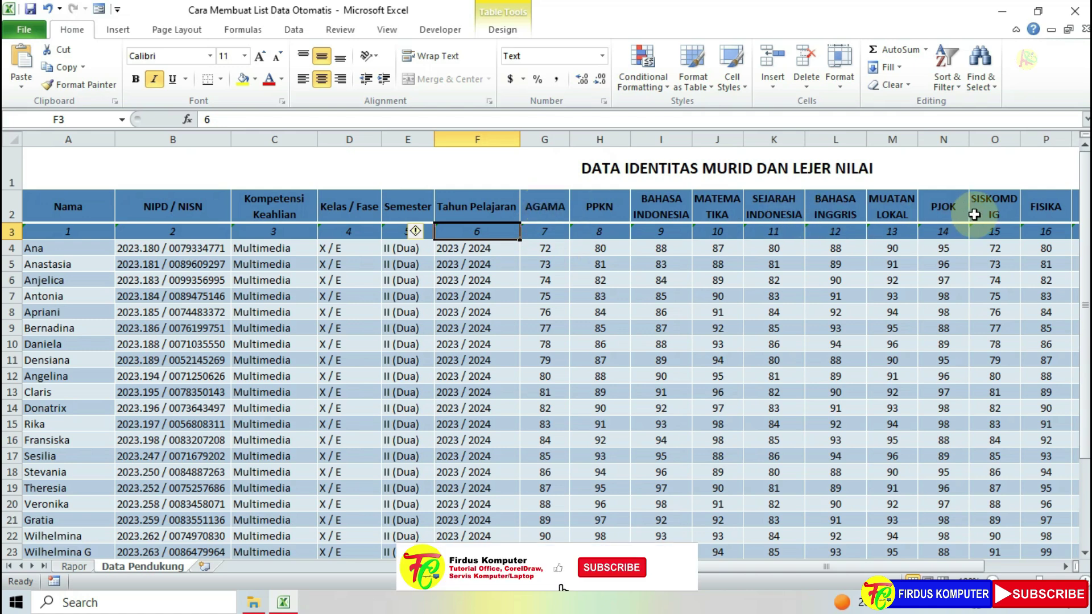
{"action": "left_click", "coordinate": [74, 566]}
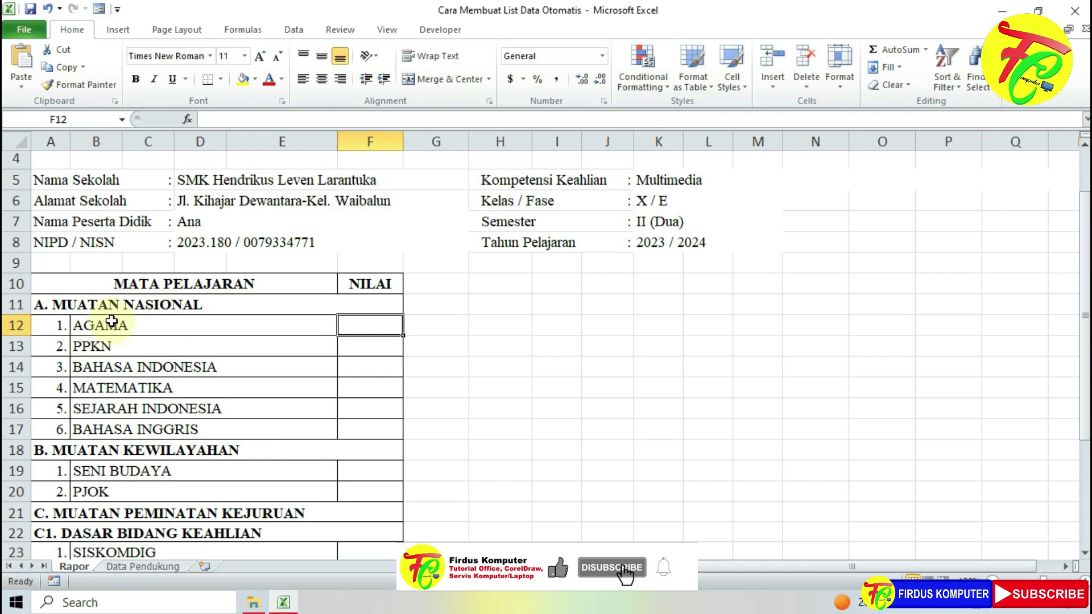
{"action": "scroll", "coordinate": [153, 342], "scroll_direction": "down", "scroll_amount": 1}
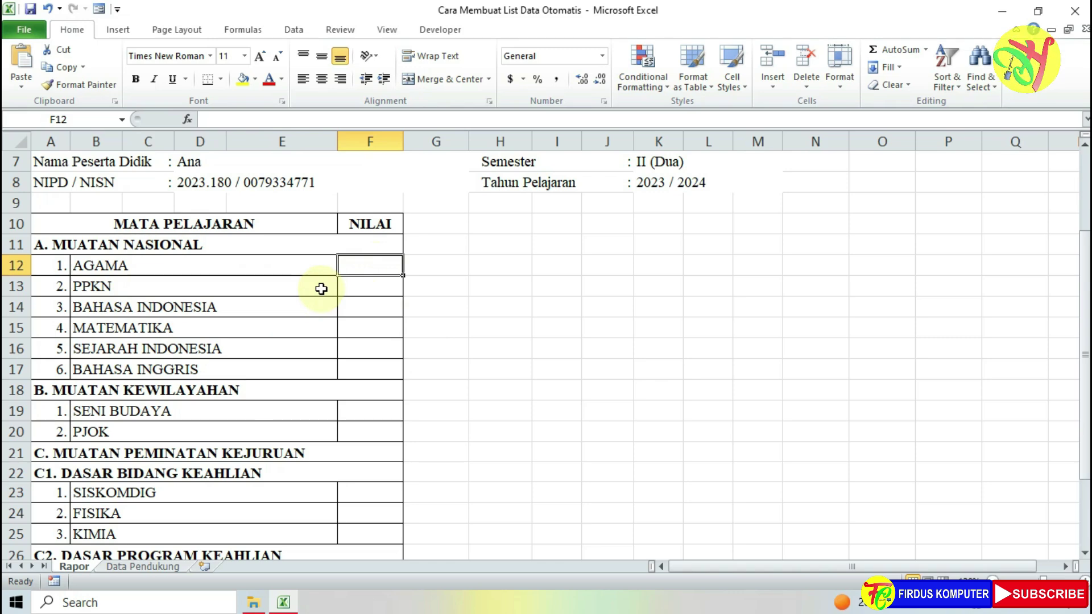
{"action": "scroll", "coordinate": [300, 297], "scroll_direction": "up", "scroll_amount": 2}
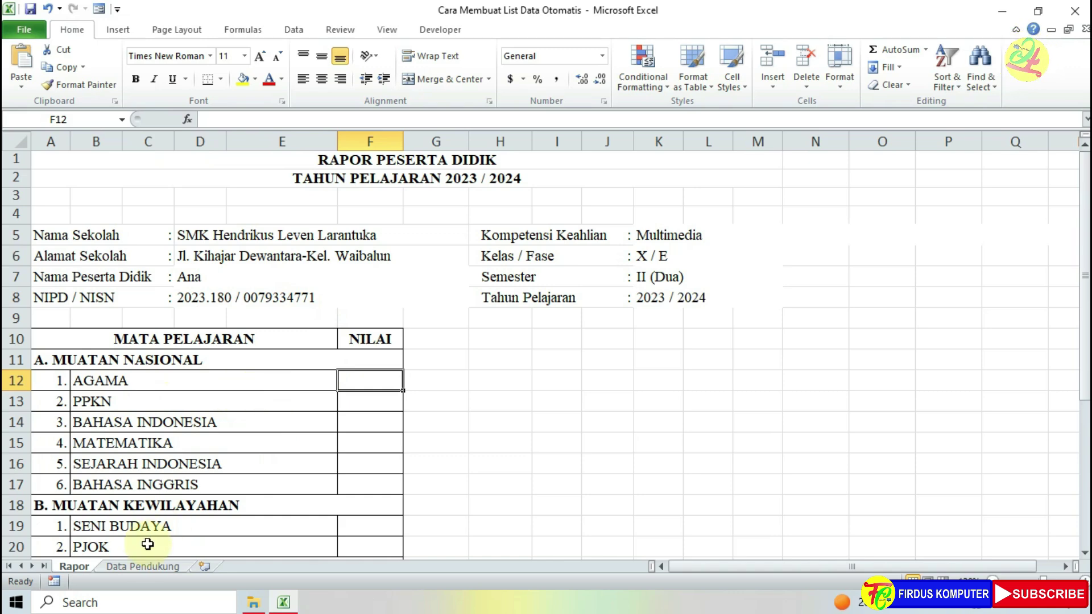
{"action": "left_click", "coordinate": [142, 567]}
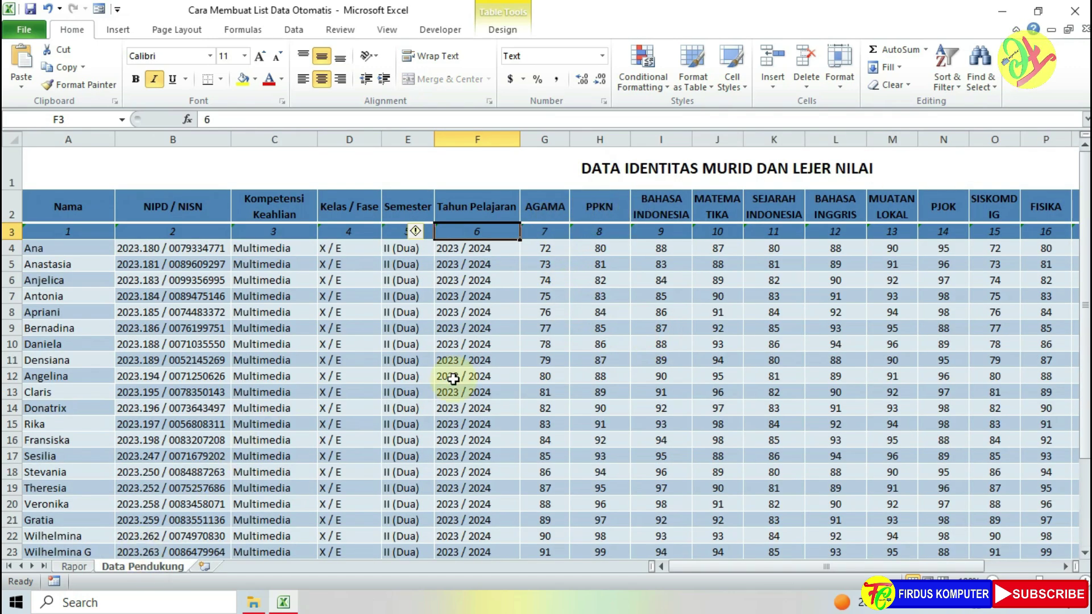
{"action": "left_click", "coordinate": [74, 566]}
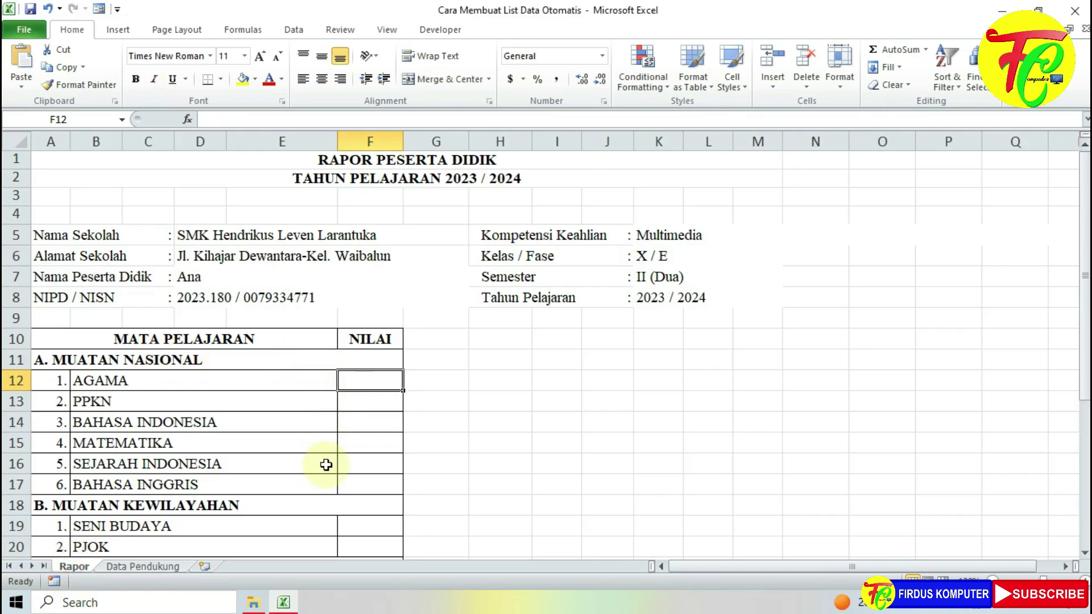
{"action": "left_click", "coordinate": [361, 380]}
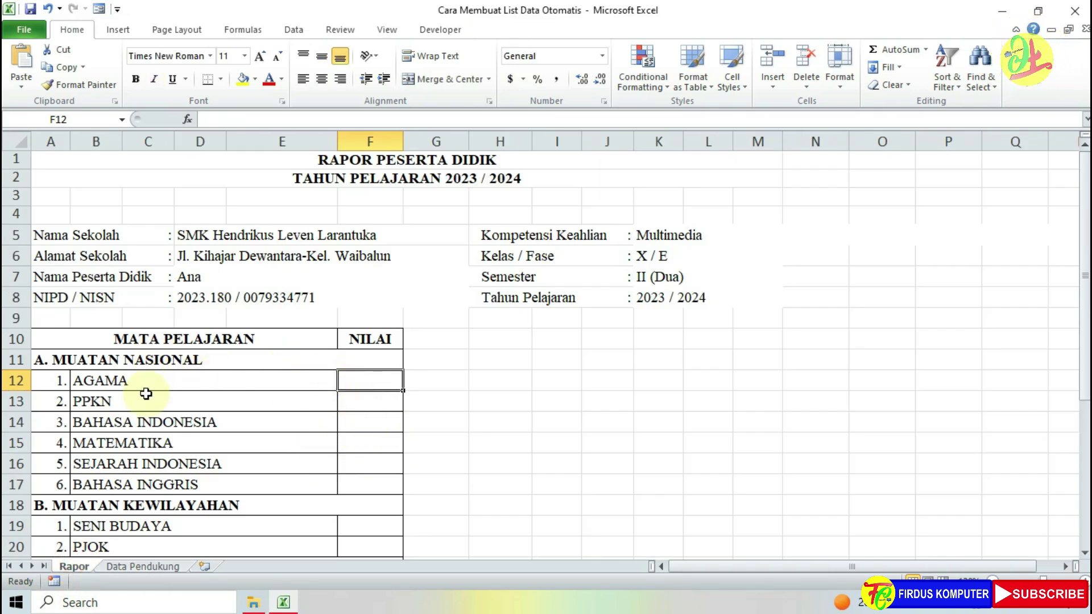
{"action": "left_click", "coordinate": [132, 567]}
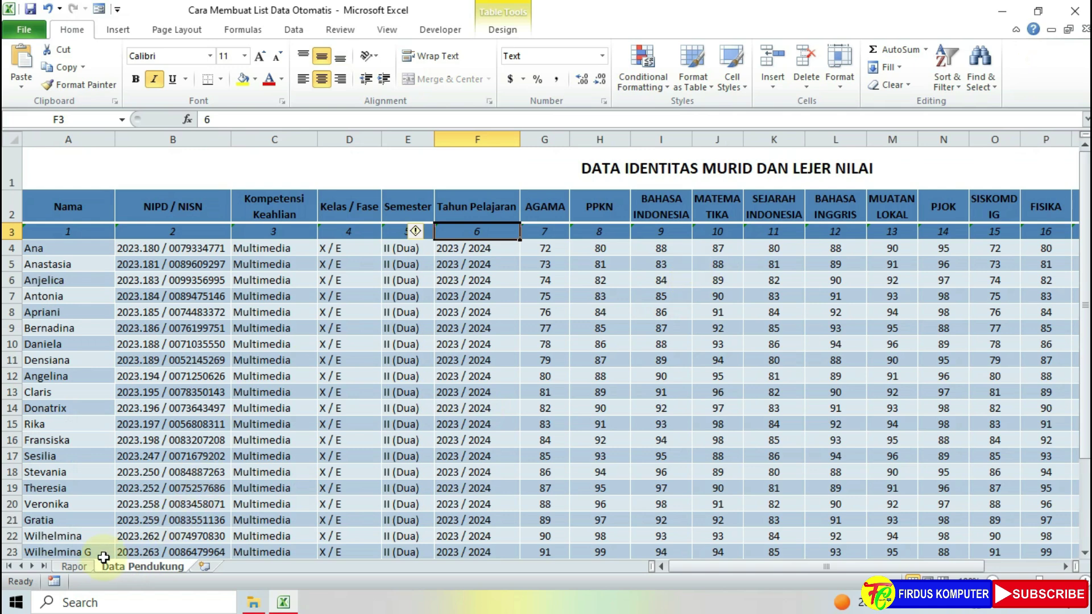
{"action": "left_click", "coordinate": [79, 568]}
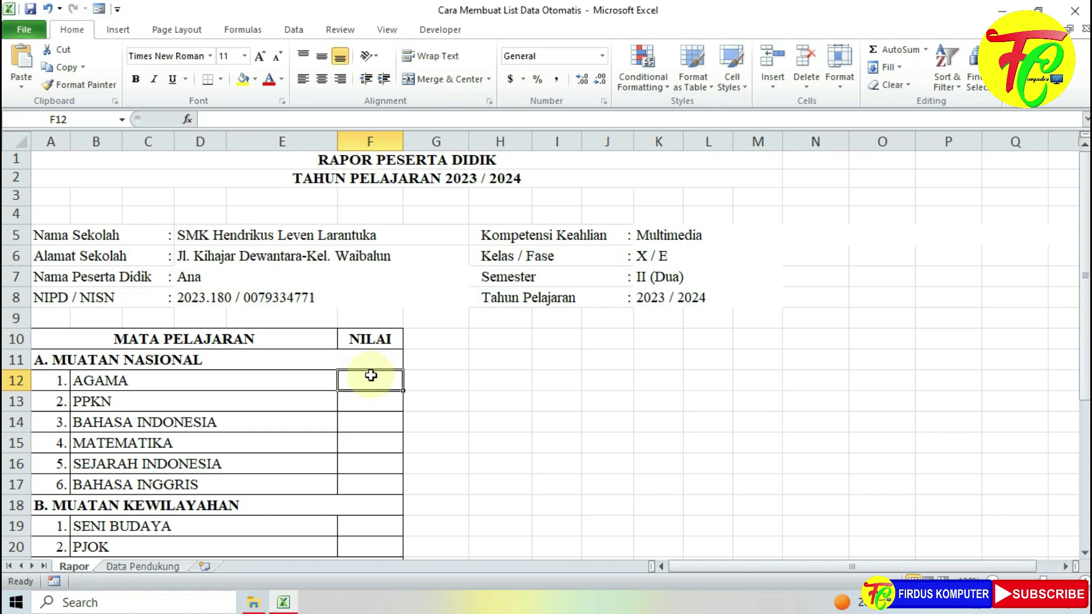
Enter =VLOOKUP(D7,'Data Pendukung'!$A$4:$U$32,7,FALSE) in F12 so the AGAMA grade shows 72.
{"action": "type", "text": "=VLOOKUP(D7,'Data Pendukung'!$A$4:$U$32,2,FALSE)"}
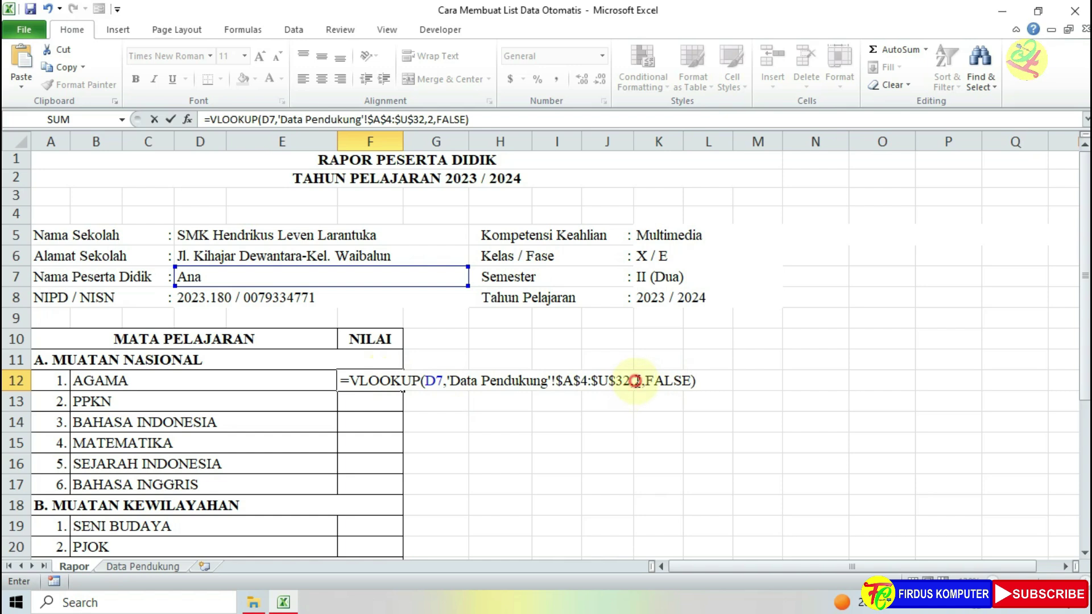
{"action": "double_click", "coordinate": [637, 380]}
{"action": "type", "text": "6"}
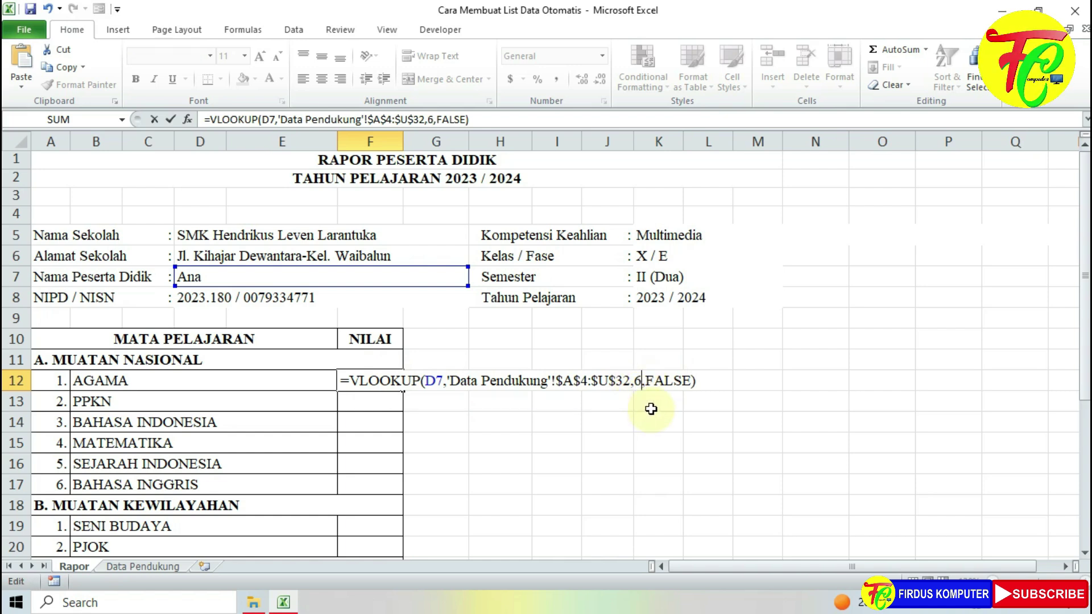
{"action": "key", "text": "Return"}
{"action": "left_click", "coordinate": [368, 384]}
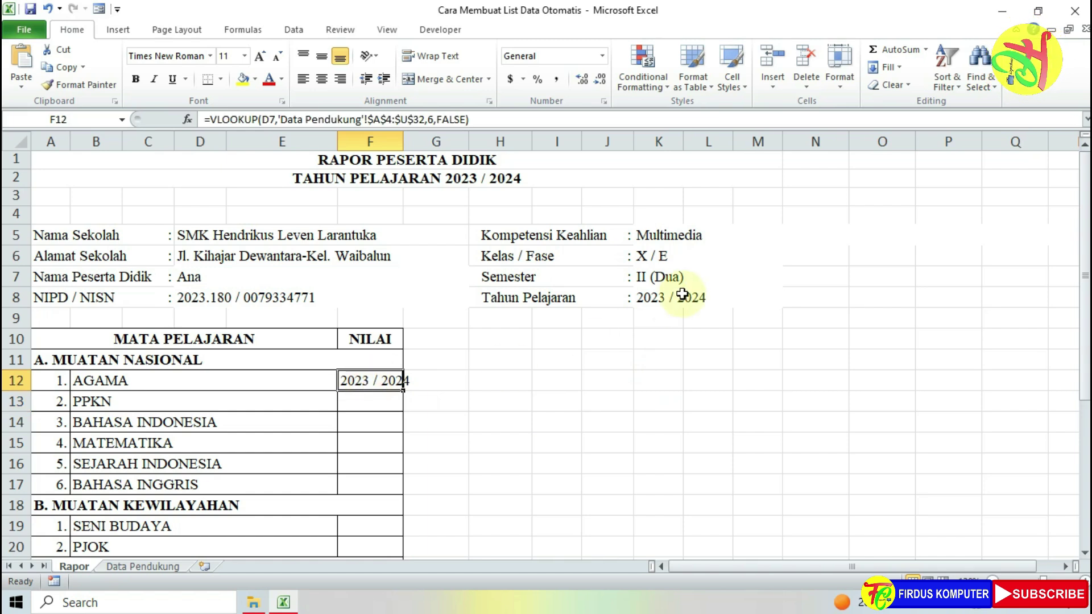
{"action": "left_click", "coordinate": [660, 301]}
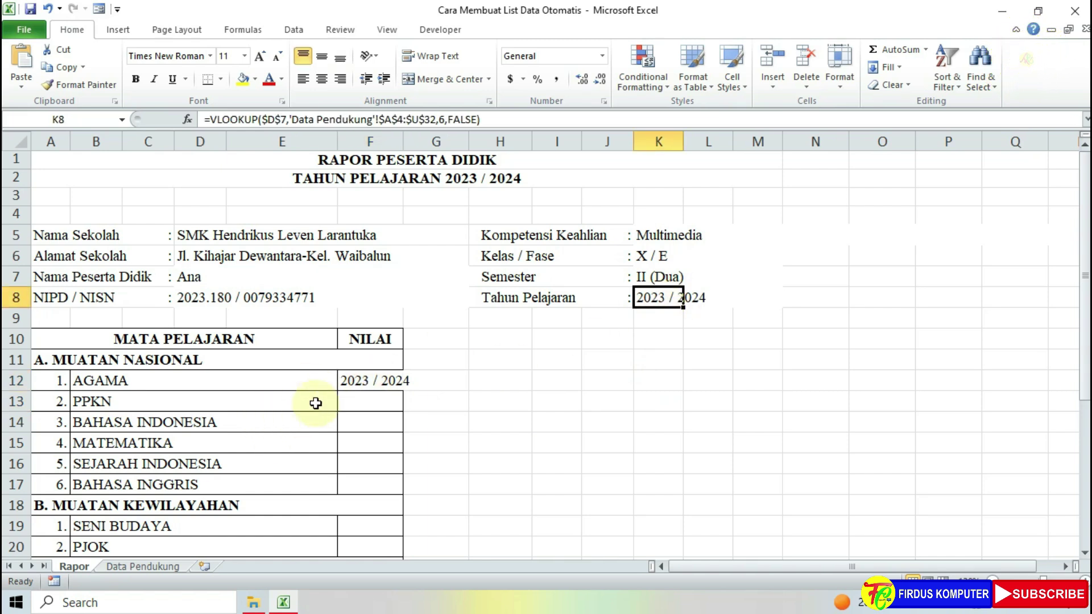
{"action": "left_click", "coordinate": [347, 376]}
{"action": "left_click", "coordinate": [433, 118]}
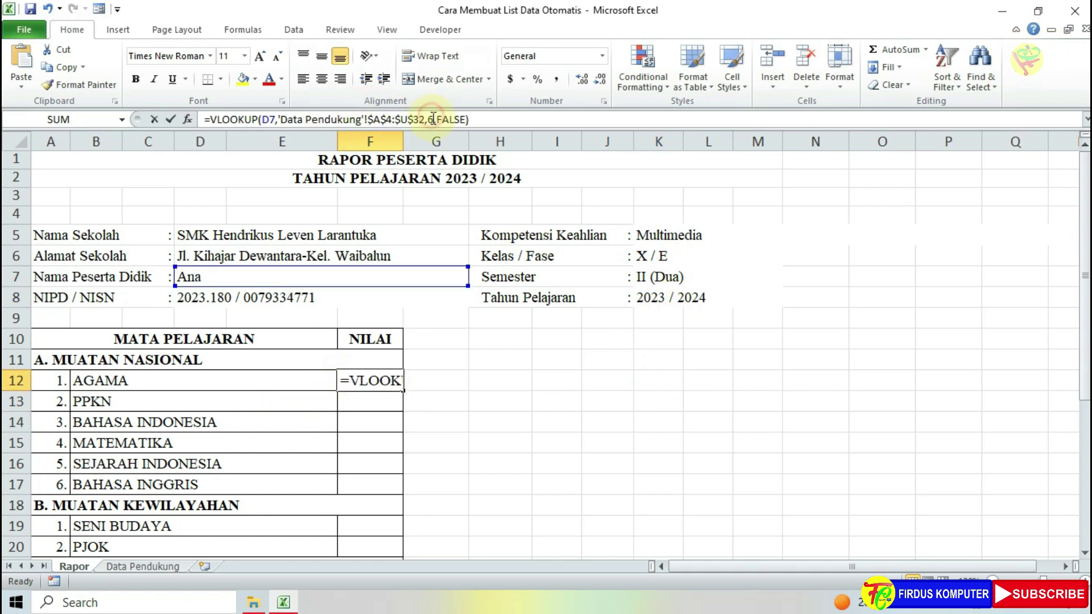
{"action": "type", "text": "7"}
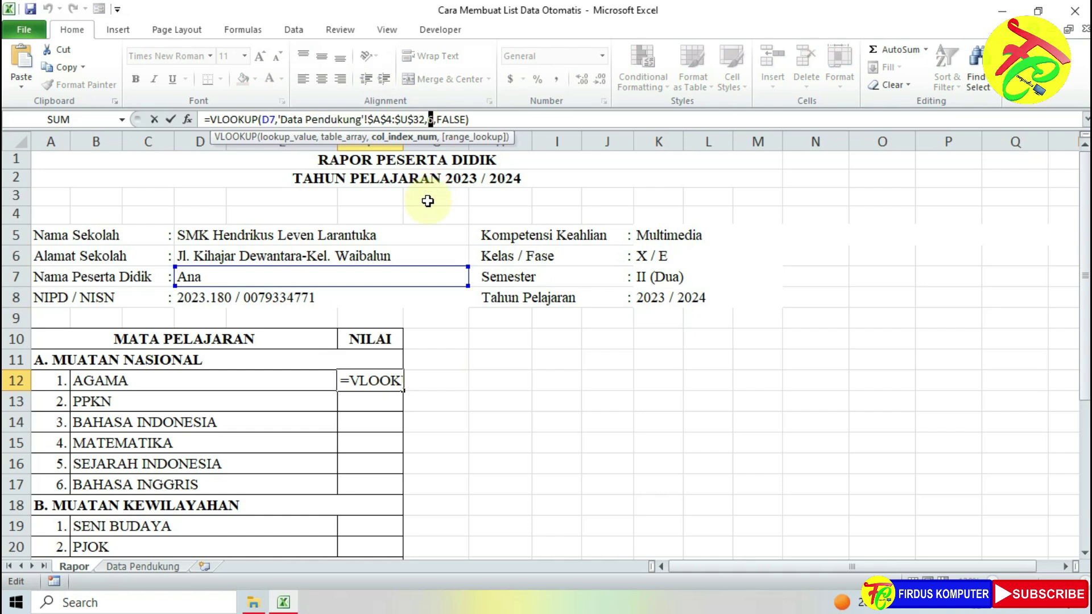
{"action": "key", "text": "Return"}
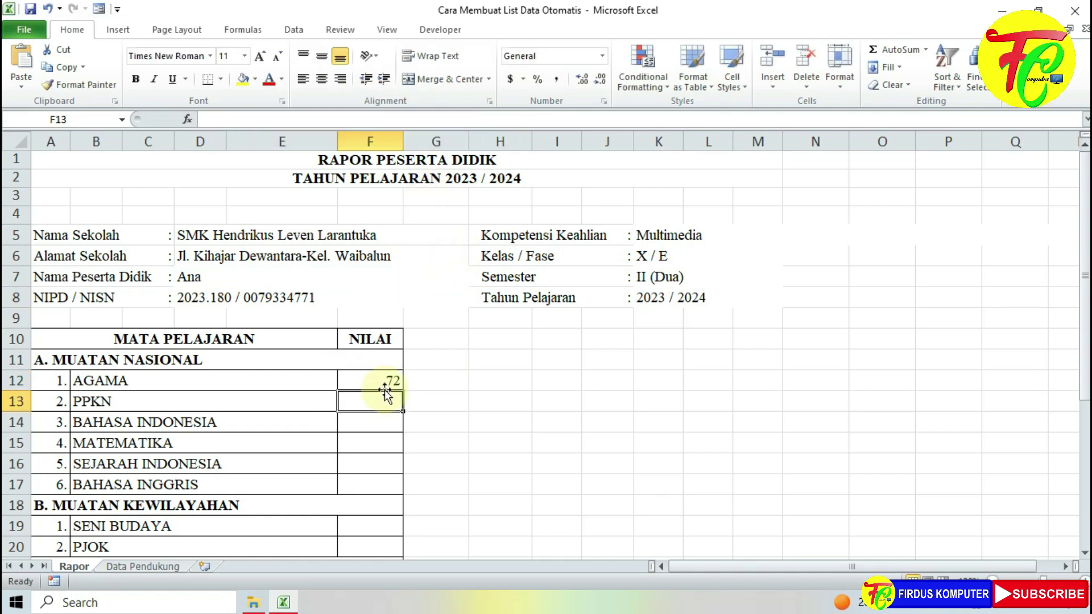
Confirm the 72 against Data Pendukung G4, then lock the student-name reference as $D$7.
{"action": "left_click", "coordinate": [288, 278]}
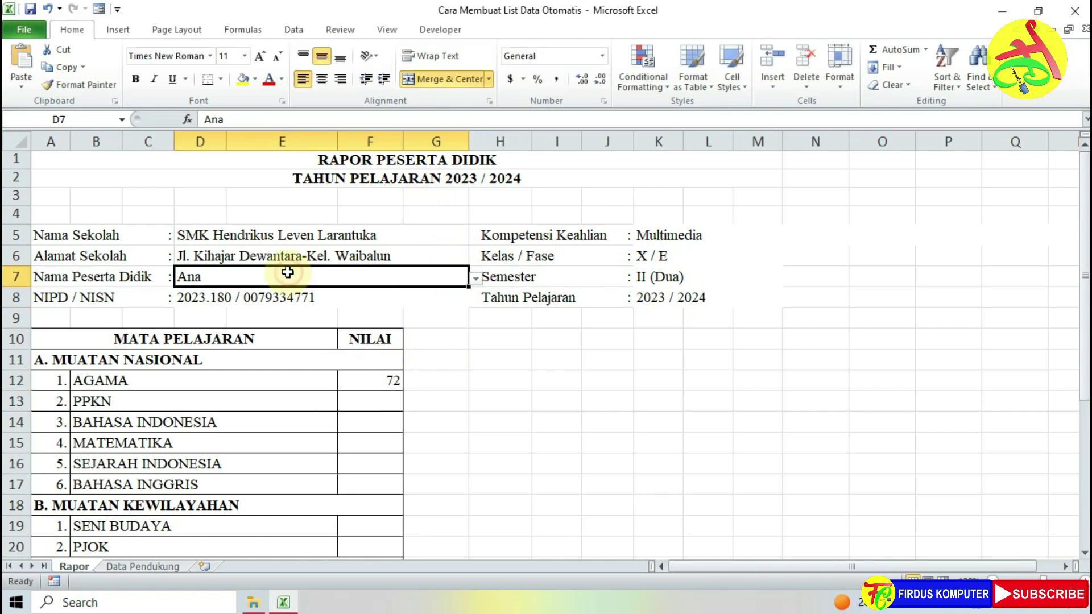
{"action": "left_click", "coordinate": [373, 387]}
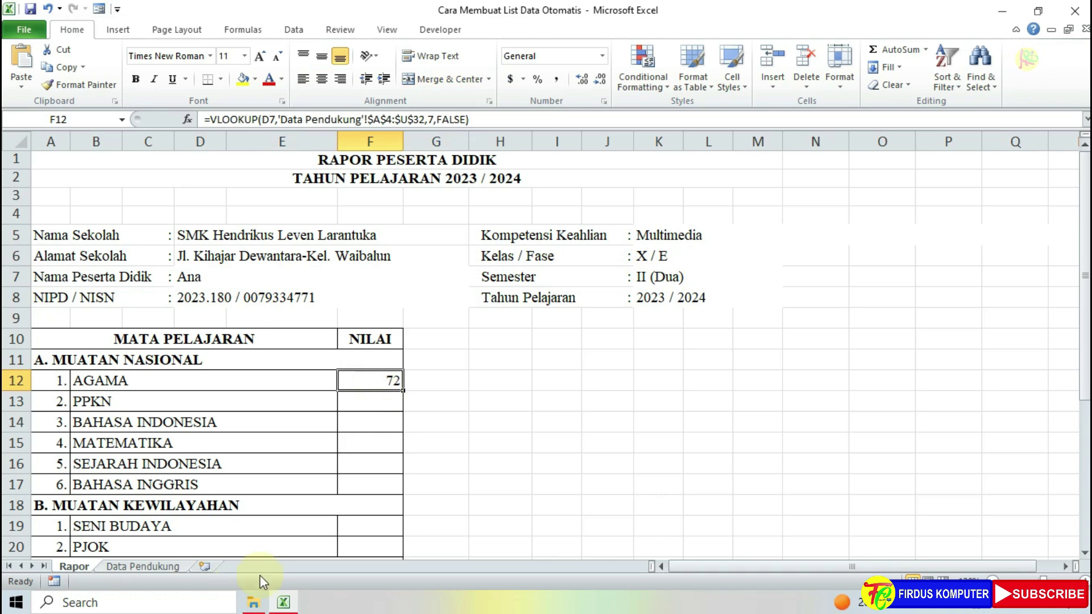
{"action": "left_click", "coordinate": [163, 567]}
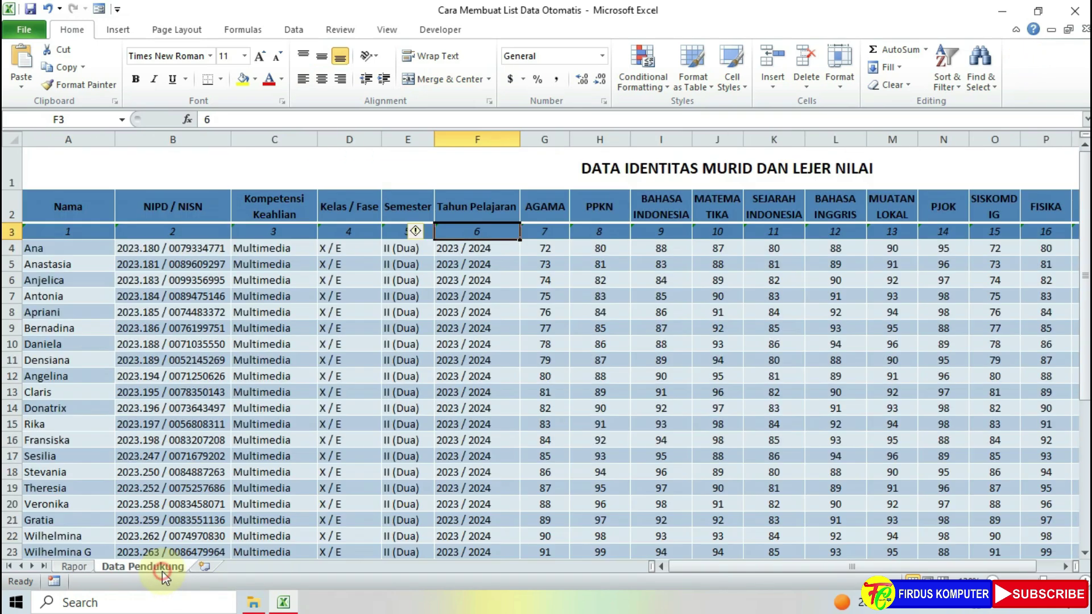
{"action": "left_click", "coordinate": [547, 247]}
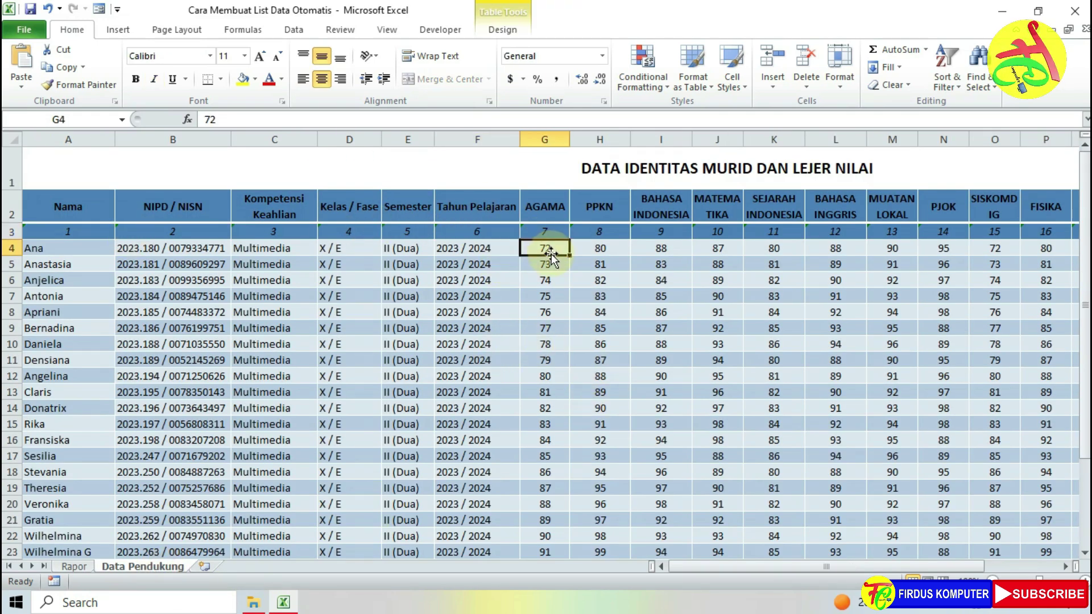
{"action": "left_click", "coordinate": [74, 567]}
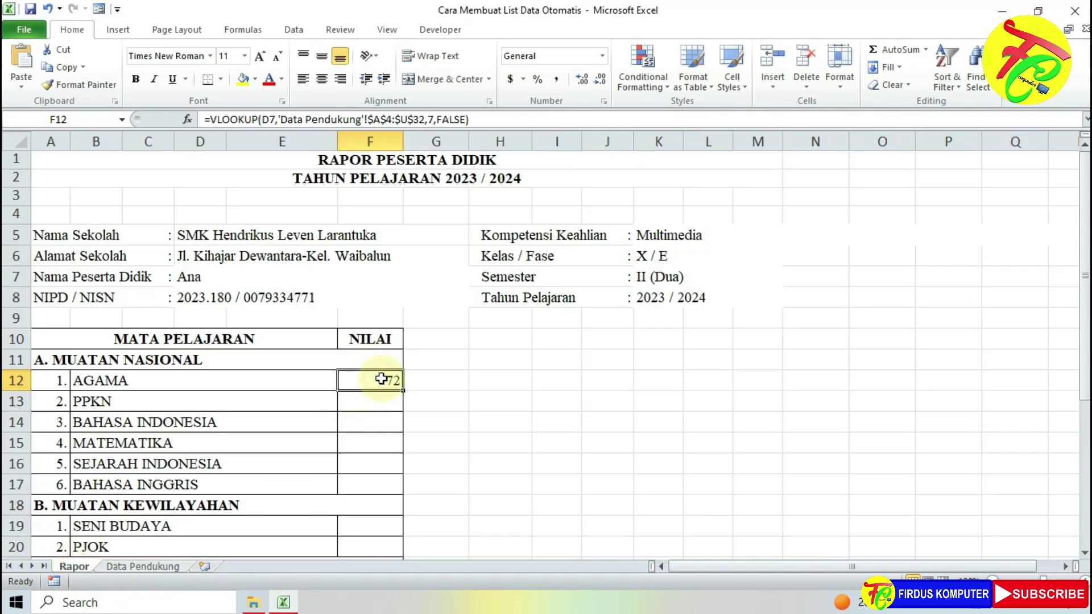
{"action": "left_click", "coordinate": [271, 120]}
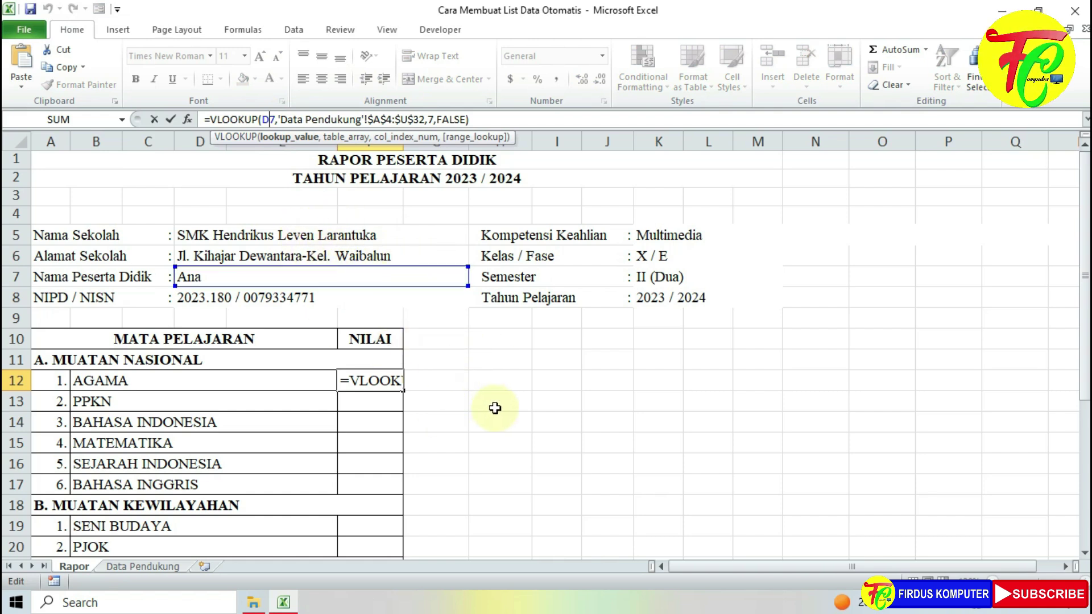
{"action": "key", "text": "F4"}
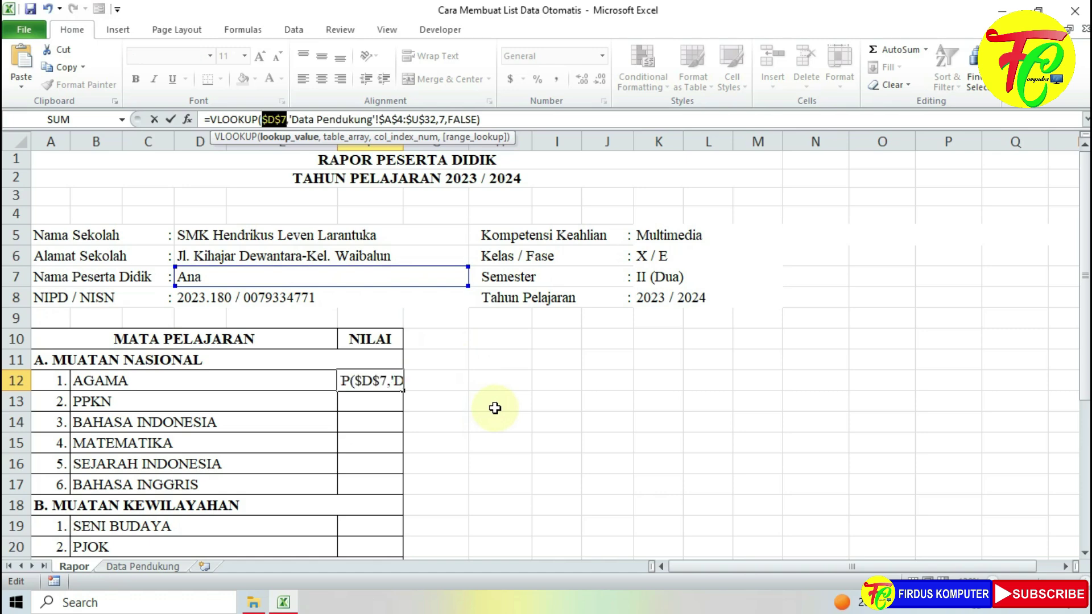
{"action": "key", "text": "Return"}
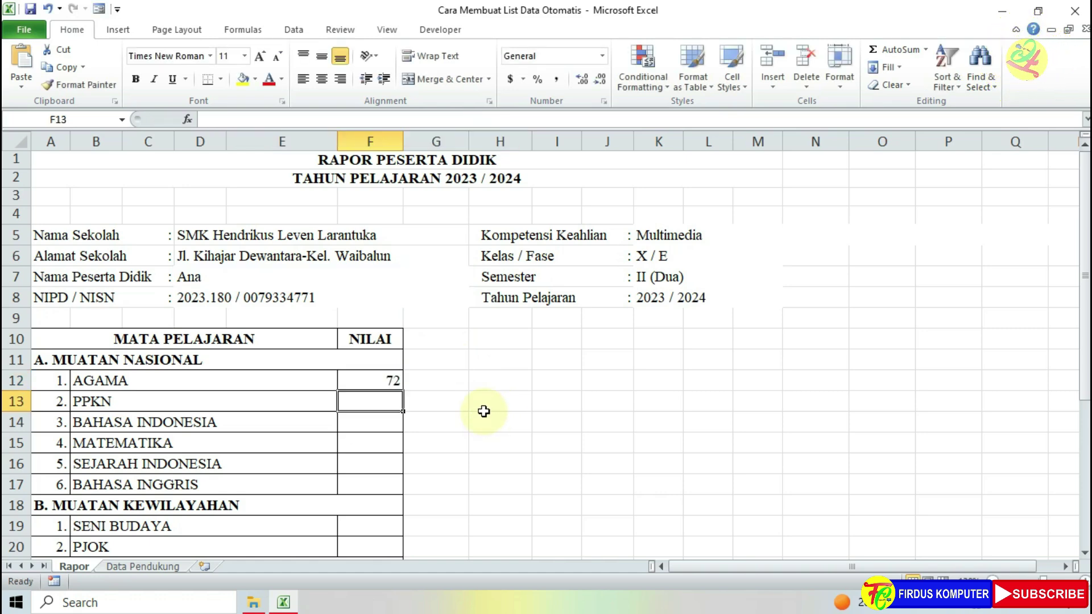
Fill F12's AGAMA lookup formula down through F17.
{"action": "left_click", "coordinate": [377, 380]}
{"action": "scroll", "coordinate": [501, 368], "scroll_direction": "down", "scroll_amount": 1}
{"action": "scroll", "coordinate": [501, 367], "scroll_direction": "down", "scroll_amount": 1}
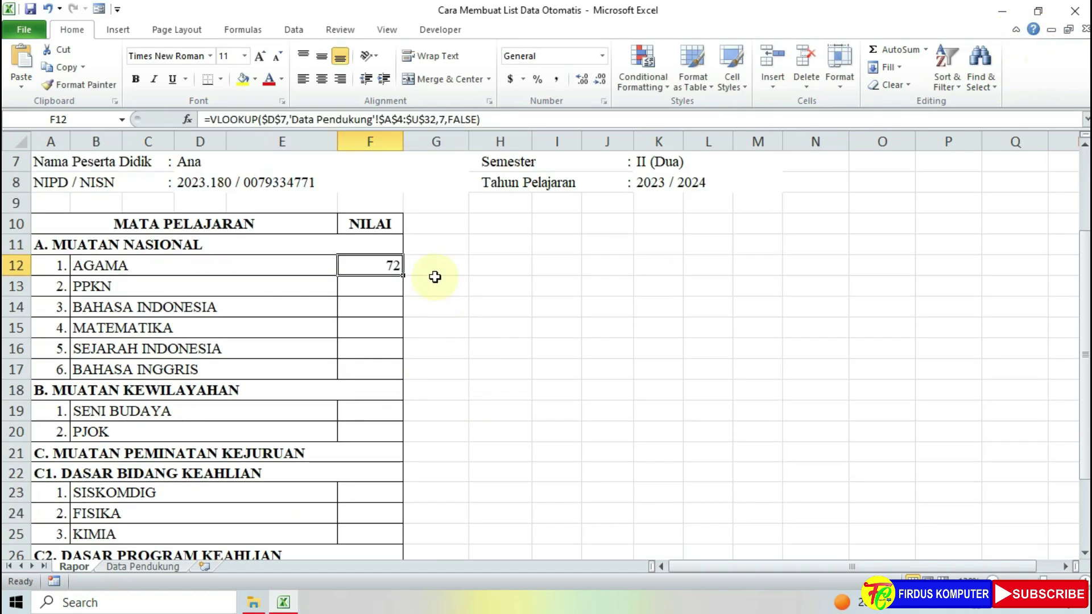
{"action": "mouse_move", "coordinate": [406, 278]}
{"action": "left_mouse_down"}
{"action": "mouse_move", "coordinate": [428, 380]}
{"action": "mouse_move", "coordinate": [407, 384]}
{"action": "left_mouse_up"}
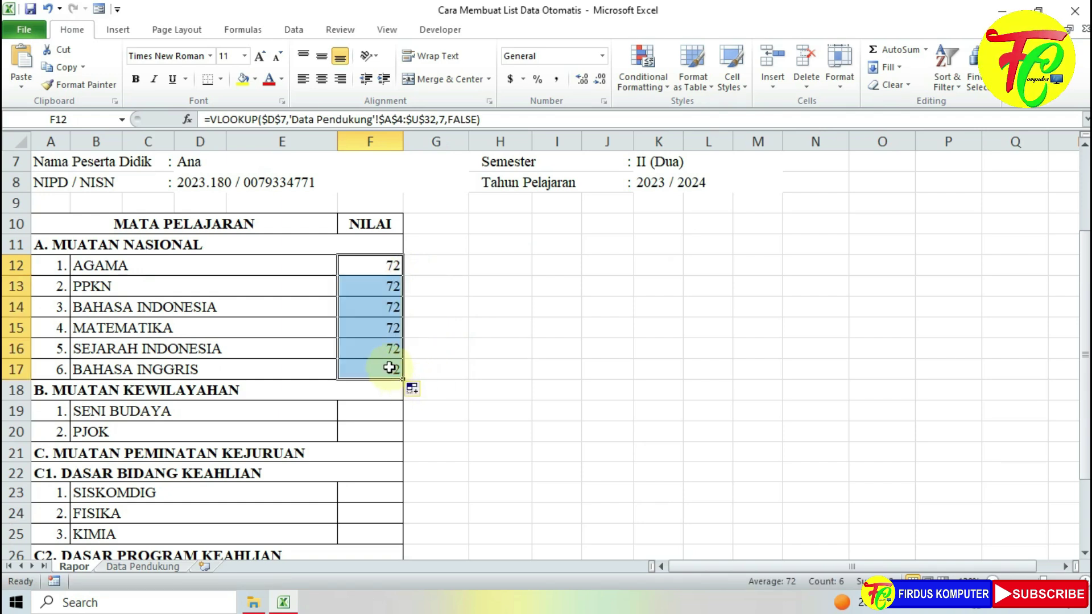
{"action": "left_click", "coordinate": [389, 367]}
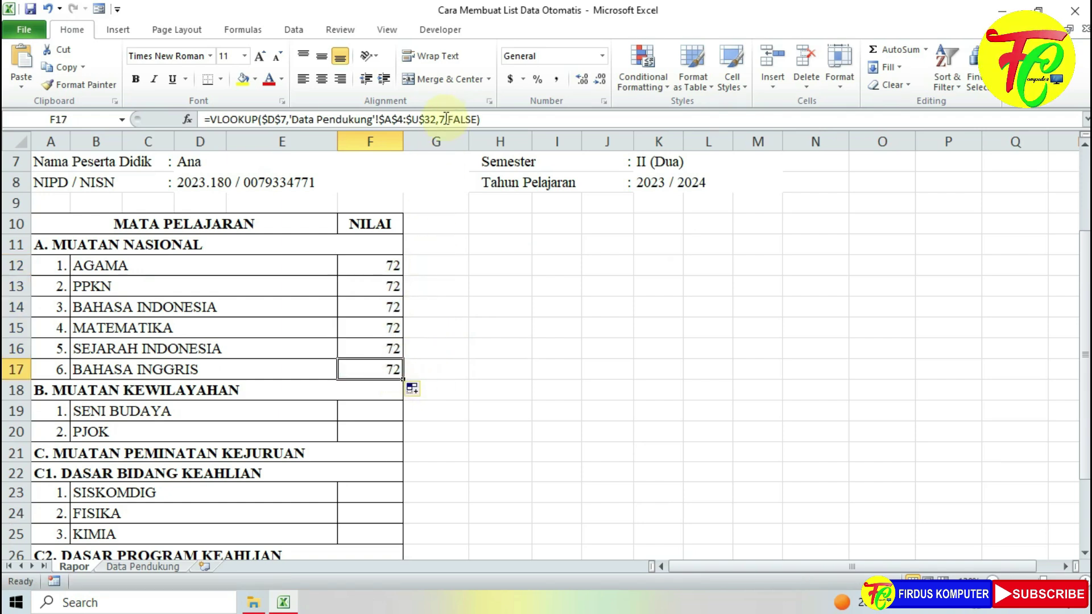
{"action": "left_click", "coordinate": [384, 265]}
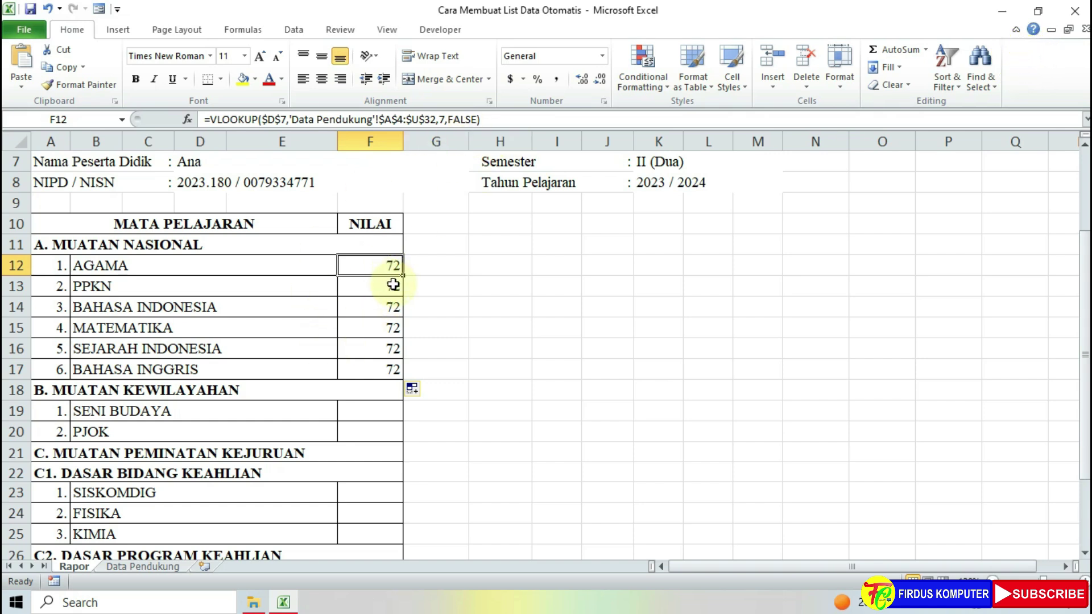
Set PPKN's column index to 8 and update BAHASA INDONESIA and MATEMATIKA, giving 80, 88 and 87.
{"action": "left_click", "coordinate": [393, 284]}
{"action": "double_click", "coordinate": [441, 120]}
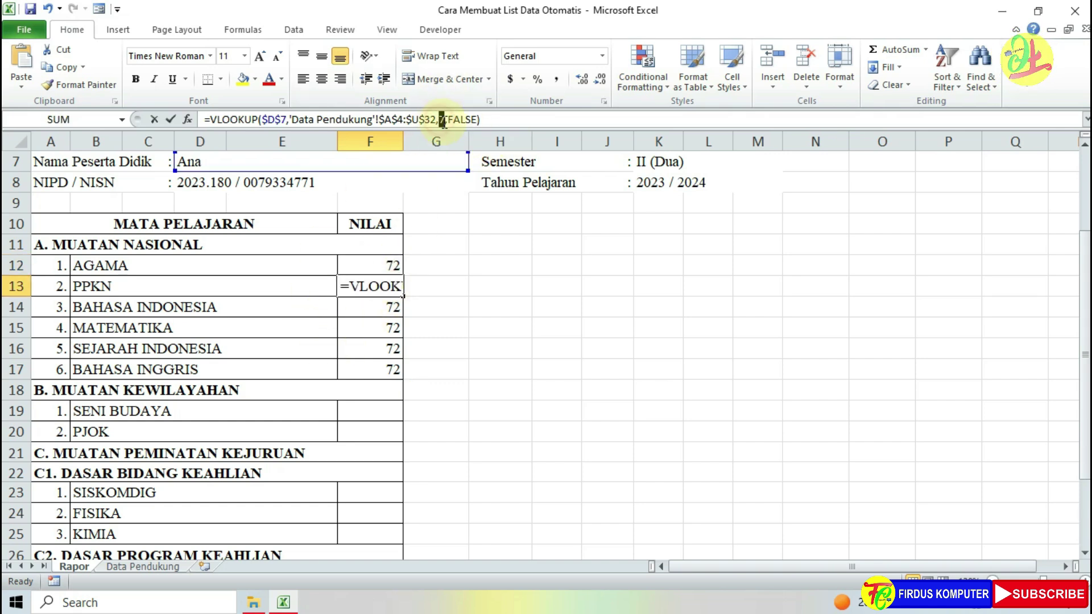
{"action": "type", "text": "8"}
{"action": "key", "text": "Return"}
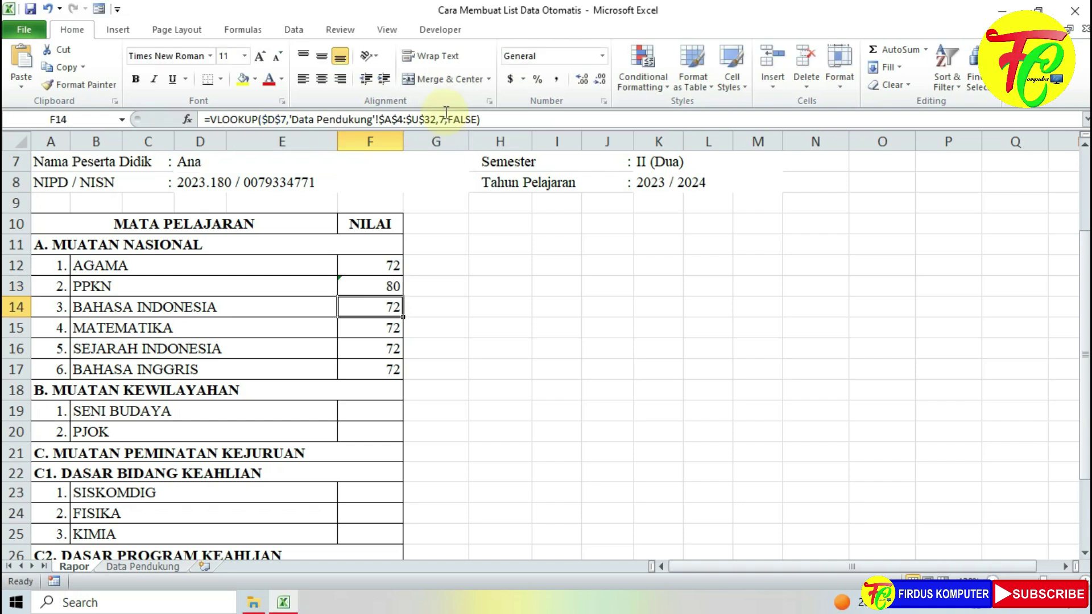
{"action": "double_click", "coordinate": [442, 120]}
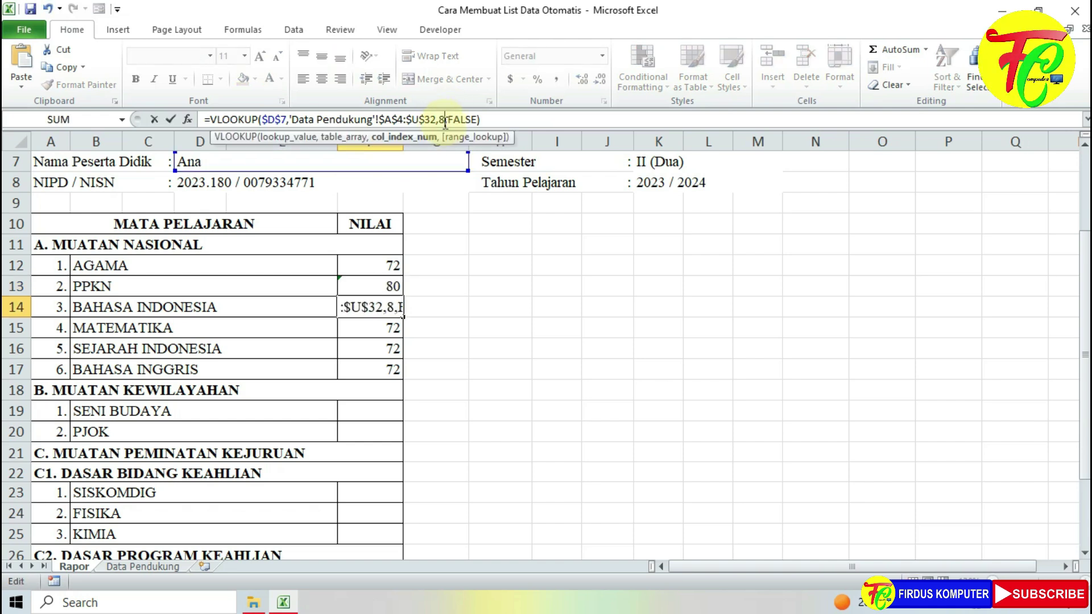
{"action": "key", "text": "Return"}
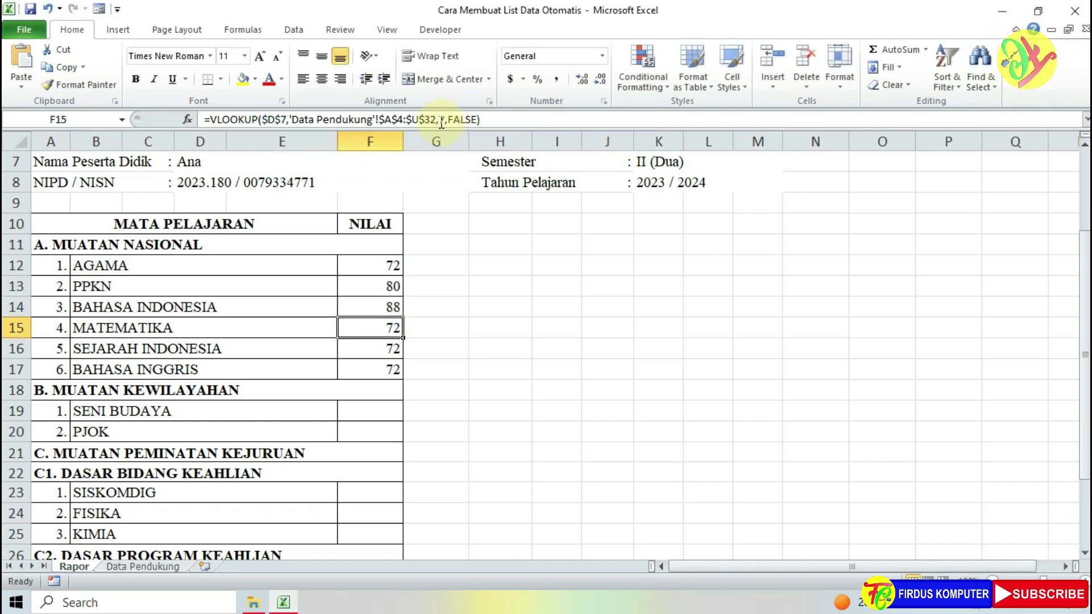
{"action": "double_click", "coordinate": [443, 120]}
{"action": "type", "text": "10"}
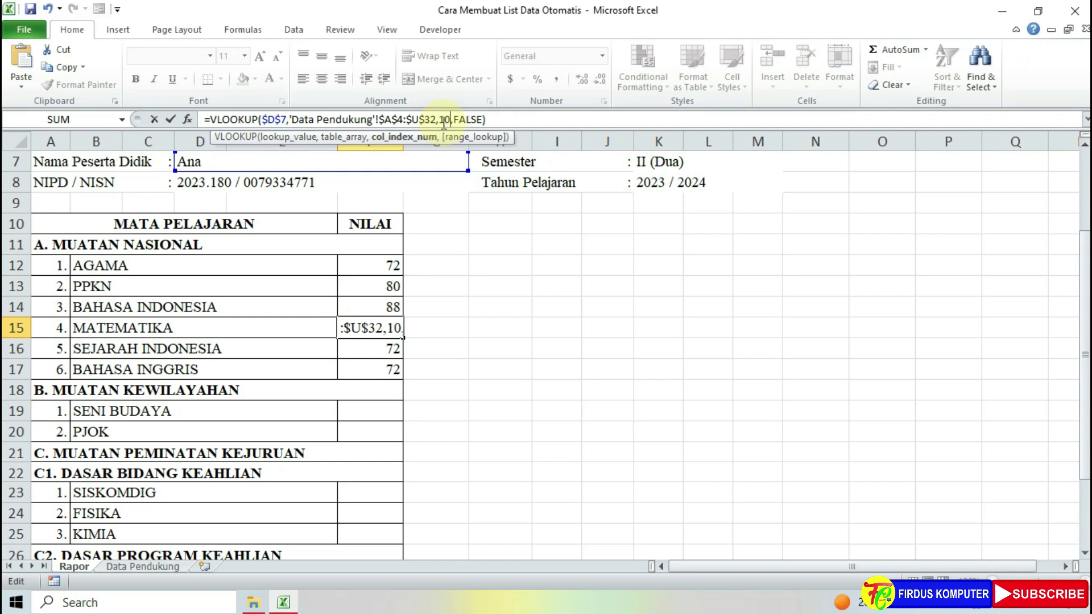
{"action": "key", "text": "Return"}
Set column indexes 11 and 12 so SEJARAH INDONESIA shows 80 and BAHASA INGGRIS 88.
{"action": "double_click", "coordinate": [443, 119]}
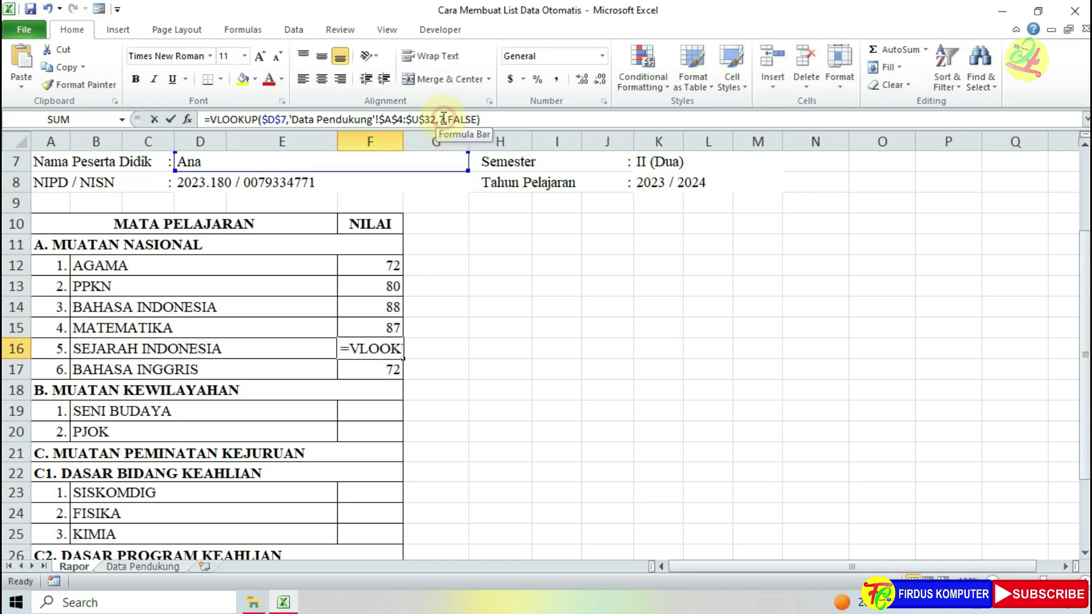
{"action": "type", "text": "11"}
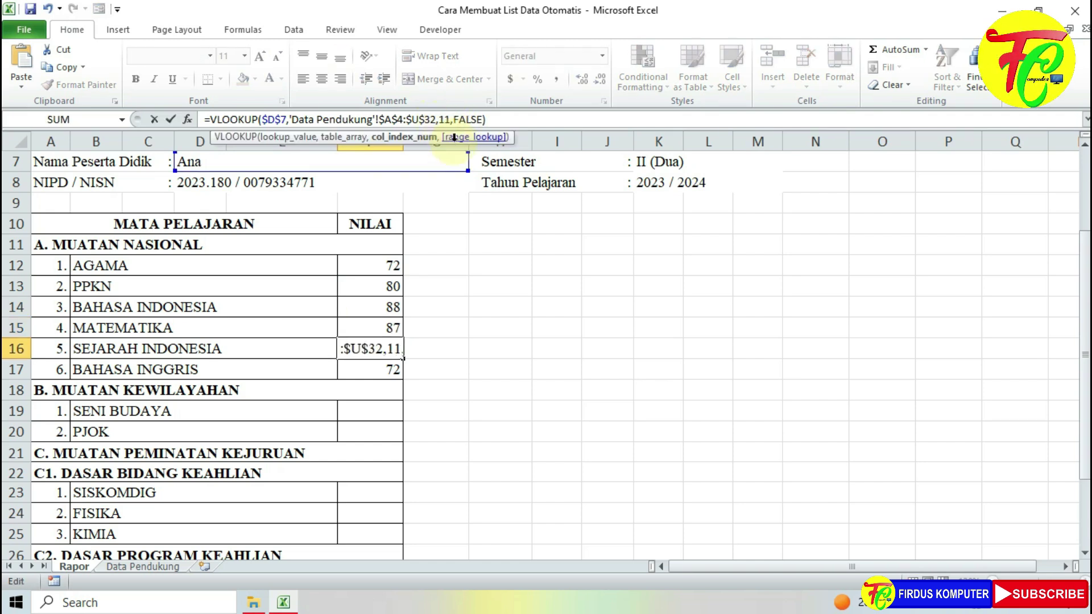
{"action": "key", "text": "Return"}
{"action": "double_click", "coordinate": [441, 120]}
{"action": "type", "text": "1"}
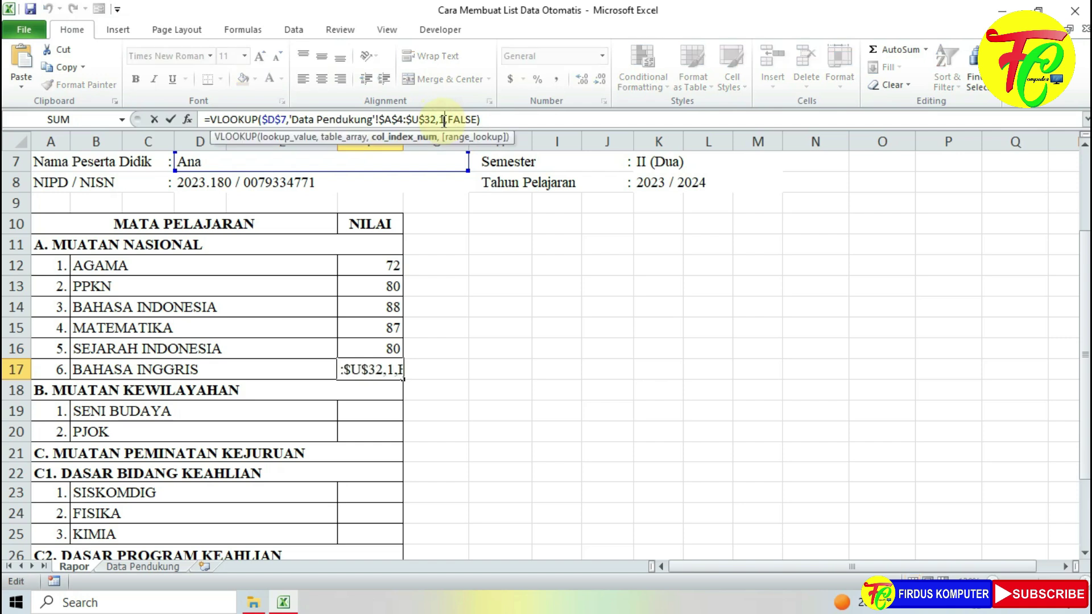
{"action": "type", "text": "2"}
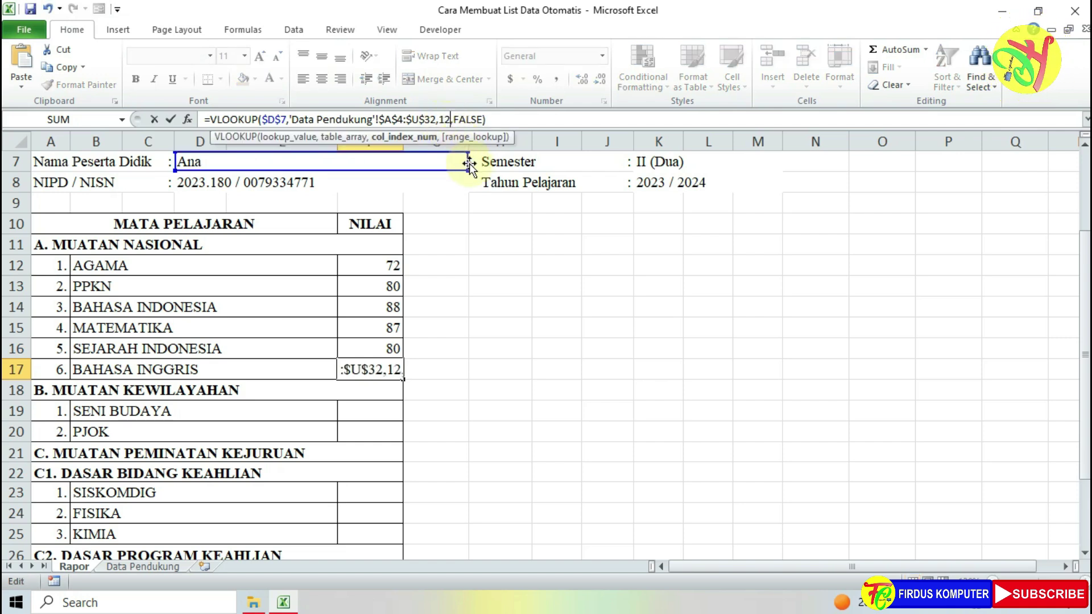
{"action": "key", "text": "Return"}
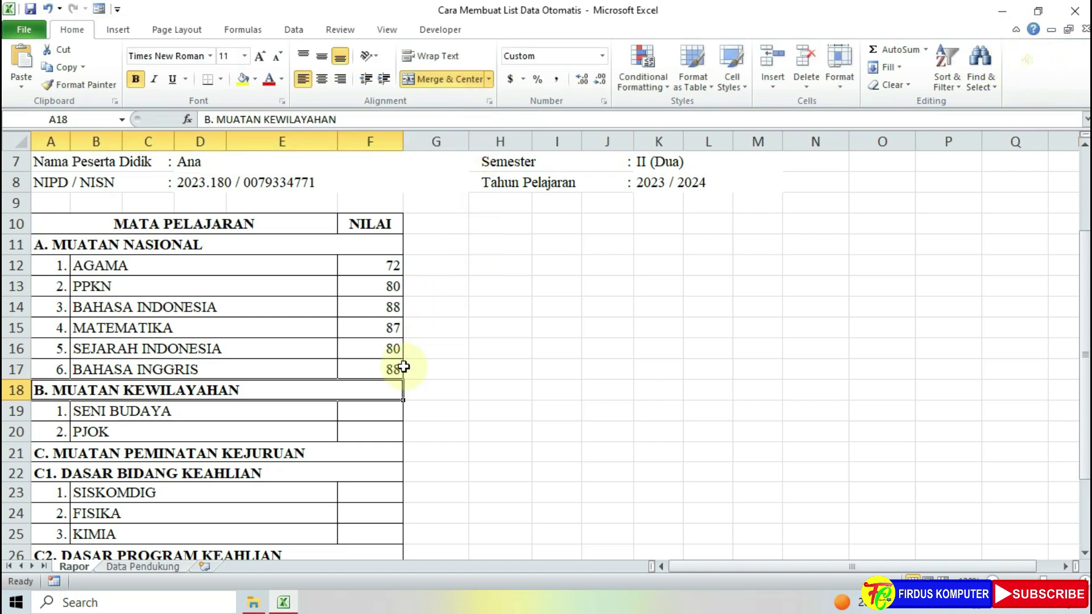
{"action": "left_click", "coordinate": [394, 369]}
{"action": "left_click", "coordinate": [363, 416]}
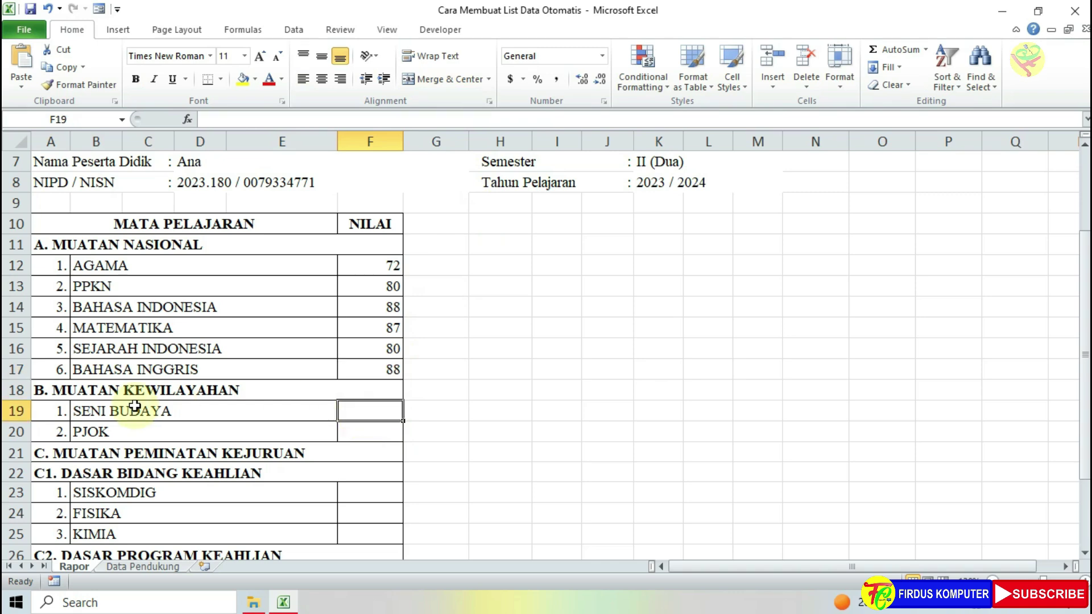
{"action": "scroll", "coordinate": [395, 448], "scroll_direction": "down", "scroll_amount": 2}
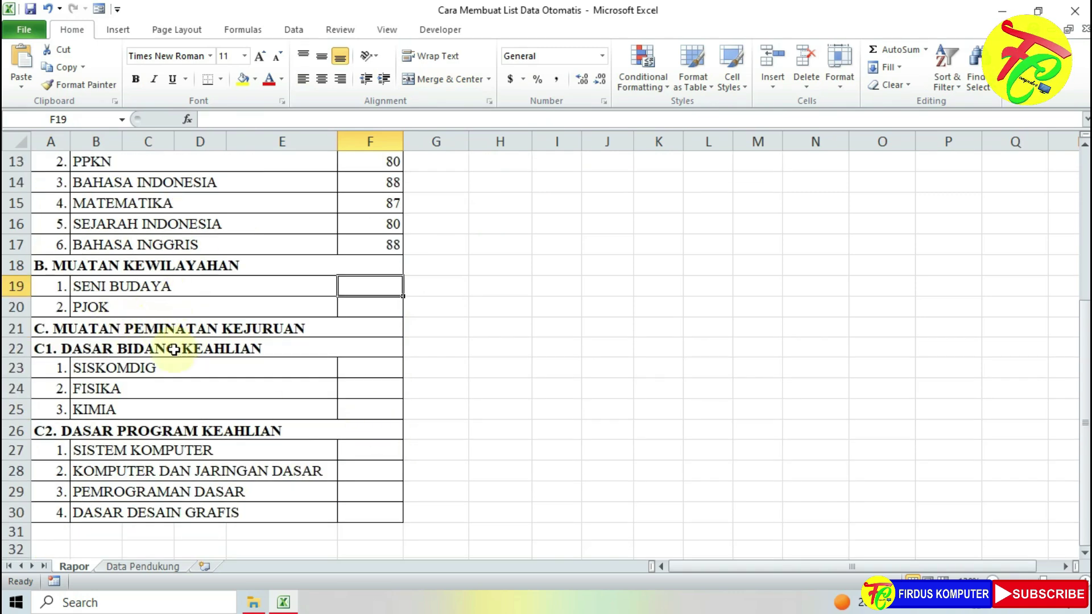
{"action": "scroll", "coordinate": [396, 484], "scroll_direction": "up", "scroll_amount": 1}
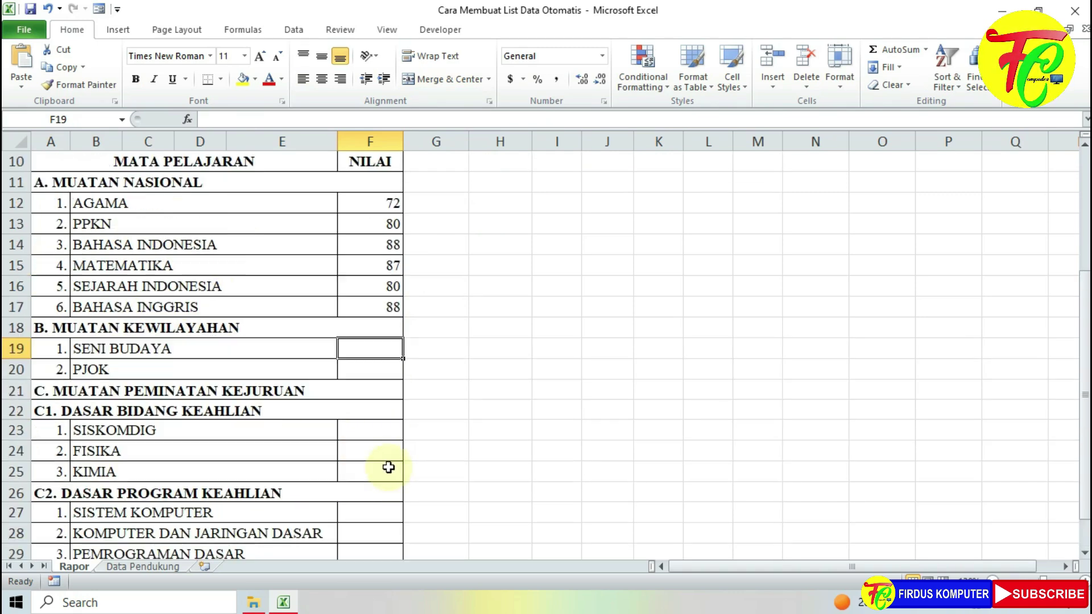
{"action": "scroll", "coordinate": [388, 463], "scroll_direction": "up", "scroll_amount": 1}
{"action": "scroll", "coordinate": [382, 369], "scroll_direction": "up", "scroll_amount": 1}
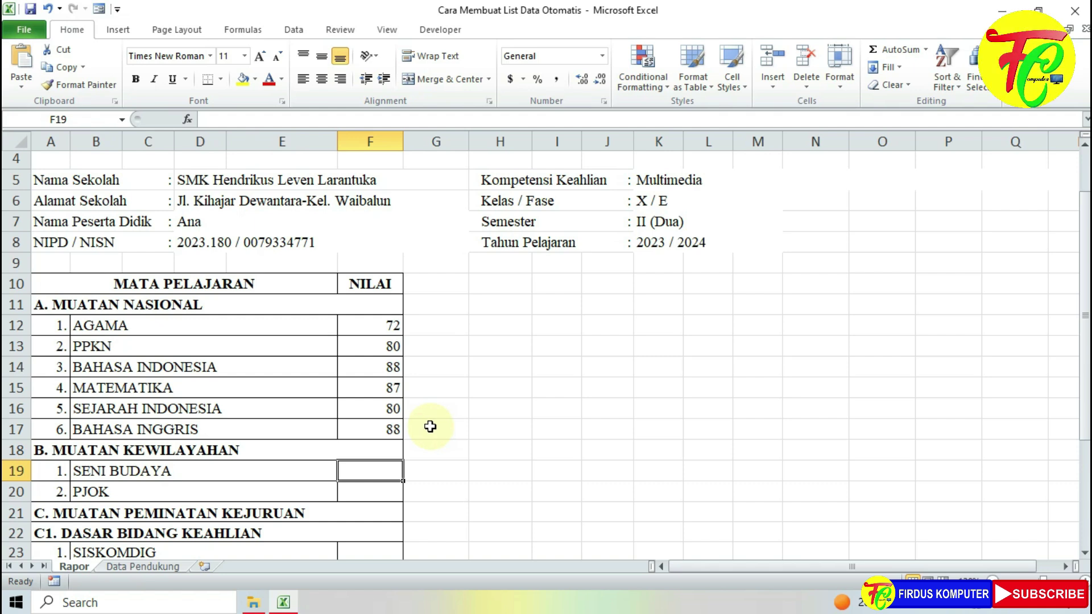
{"action": "scroll", "coordinate": [430, 427], "scroll_direction": "down", "scroll_amount": 1}
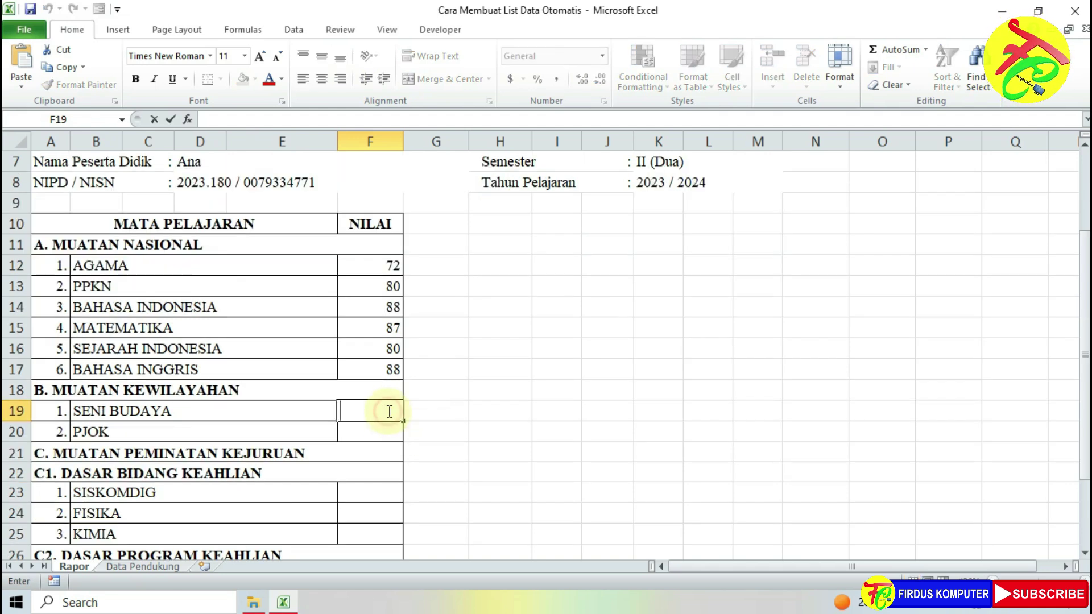
Copy the BAHASA INGGRIS VLOOKUP formula into the SENI BUDAYA grade cell F19.
{"action": "left_click", "coordinate": [387, 370]}
{"action": "left_click", "coordinate": [488, 119]}
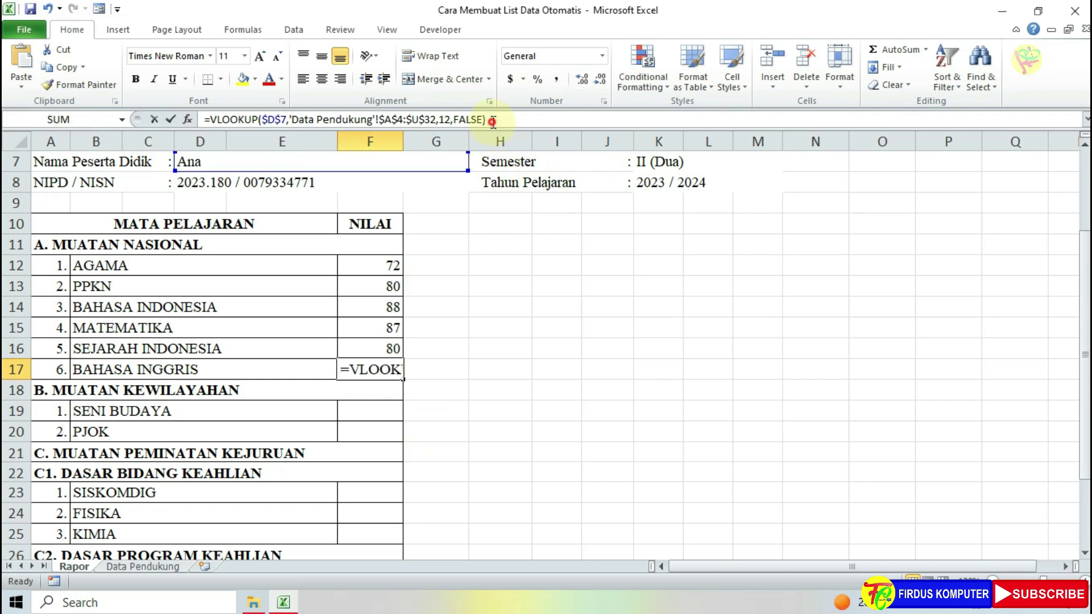
{"action": "key", "text": "shift+Home"}
{"action": "key", "text": "ctrl+c"}
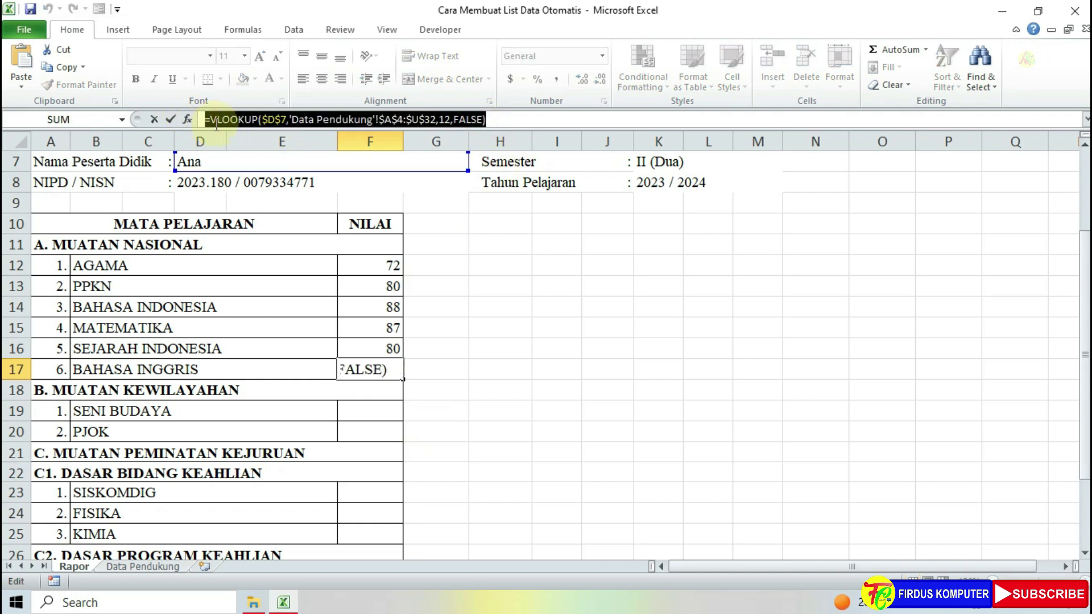
{"action": "key", "text": "Return"}
{"action": "double_click", "coordinate": [377, 416]}
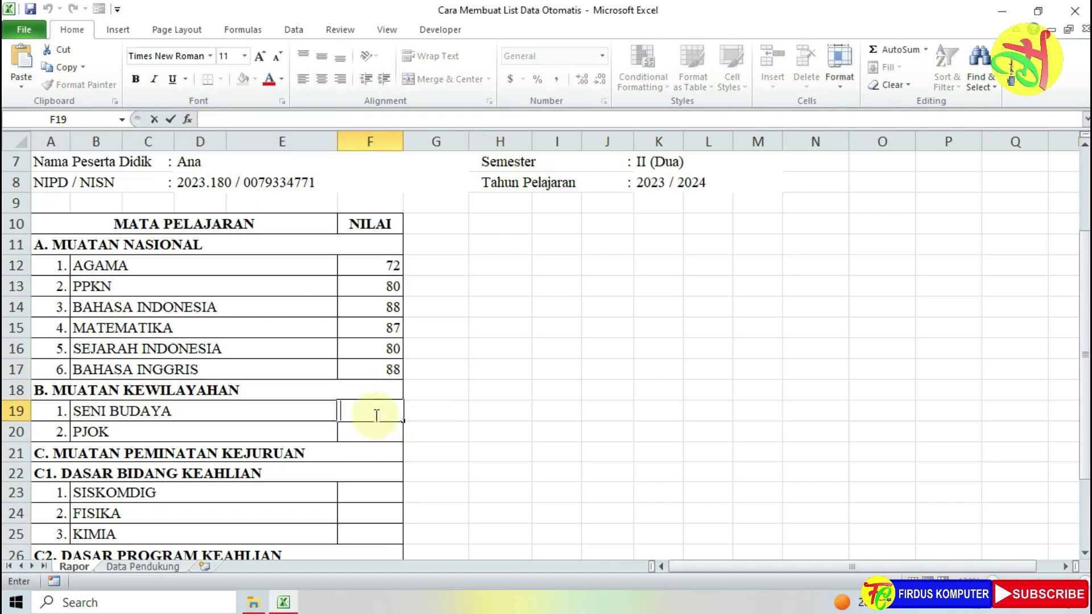
{"action": "key", "text": "ctrl+v"}
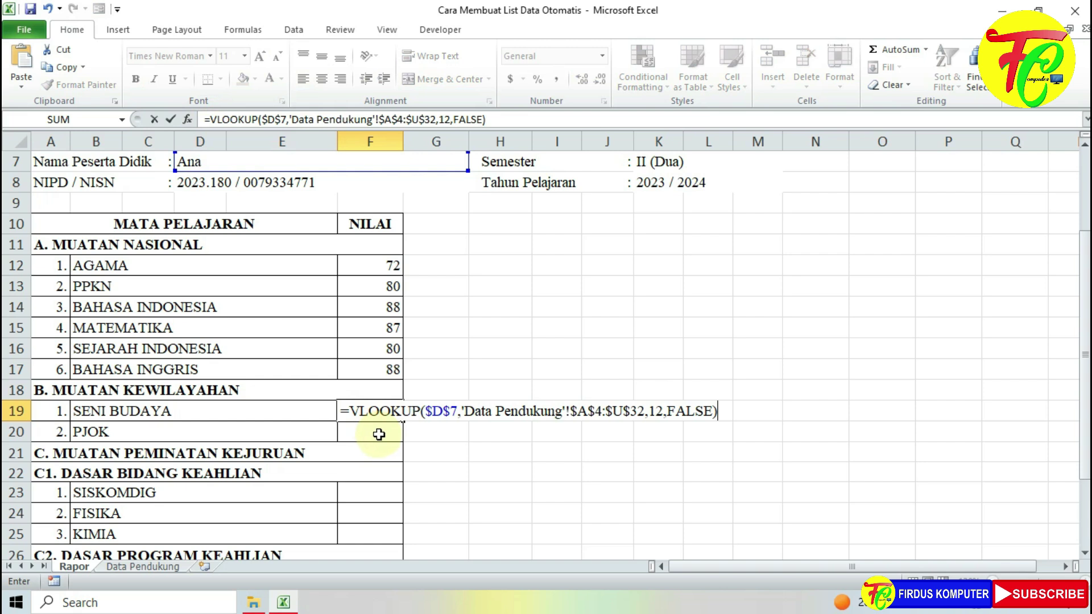
{"action": "key", "text": "Return"}
Fill F19's formula down to PJOK and change SENI BUDAYA's column index to 11, showing 90.
{"action": "left_click", "coordinate": [372, 411]}
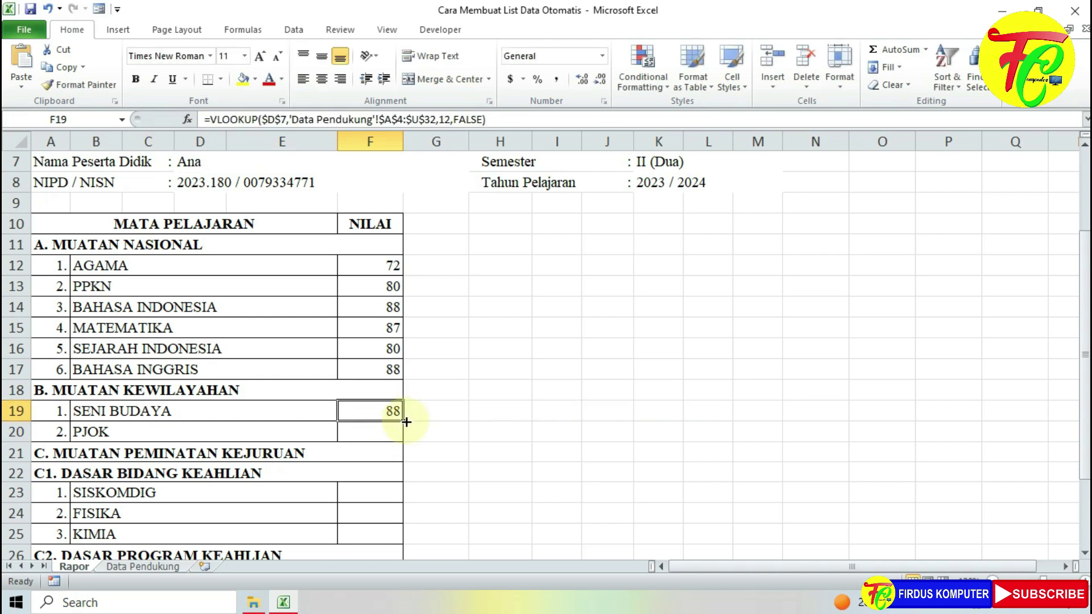
{"action": "left_click_drag", "start_coordinate": [406, 422], "coordinate": [408, 431]}
{"action": "left_click", "coordinate": [387, 433]}
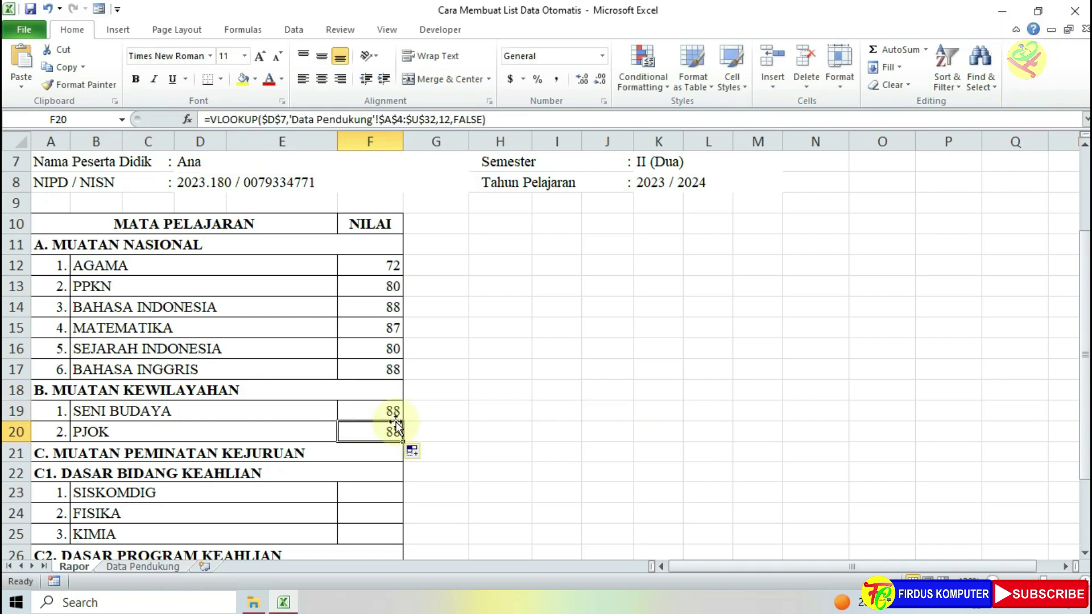
{"action": "left_click", "coordinate": [396, 410]}
{"action": "double_click", "coordinate": [391, 410]}
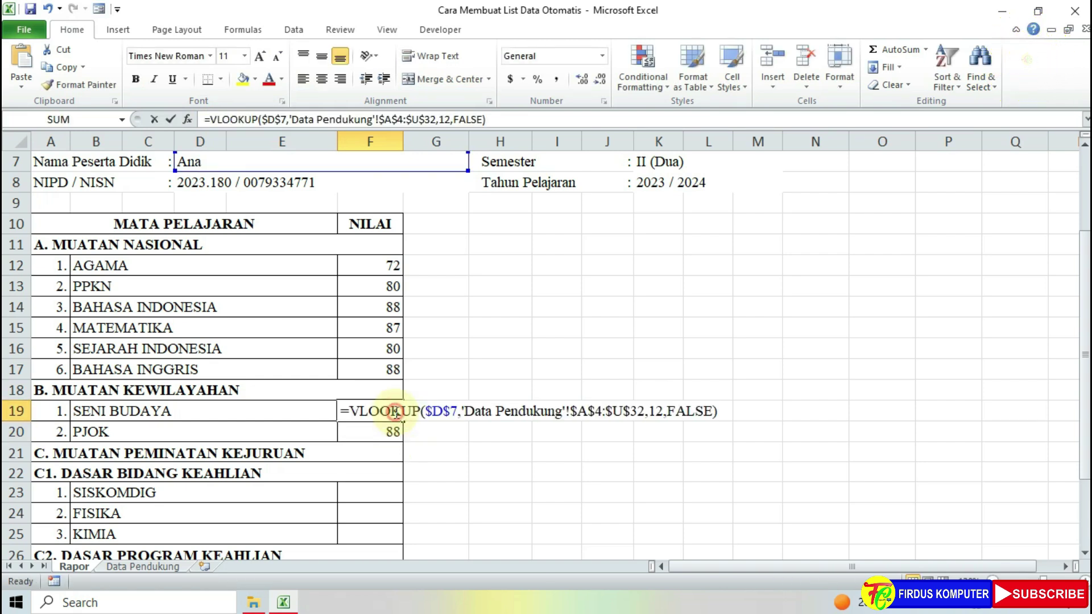
{"action": "left_click", "coordinate": [658, 414]}
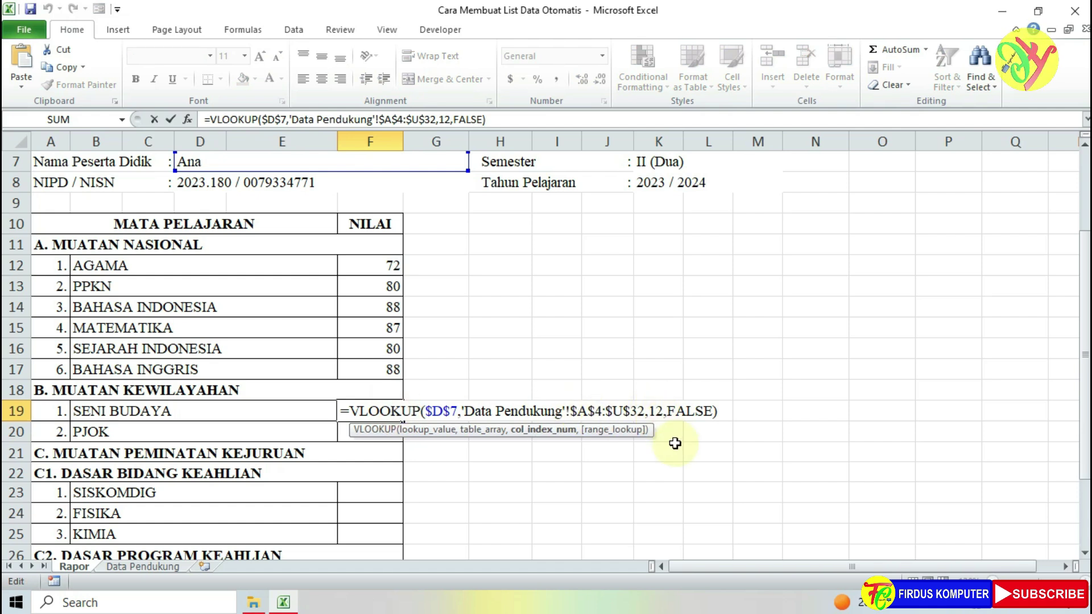
{"action": "key", "text": "Delete"}
{"action": "type", "text": "1"}
{"action": "key", "text": "Return"}
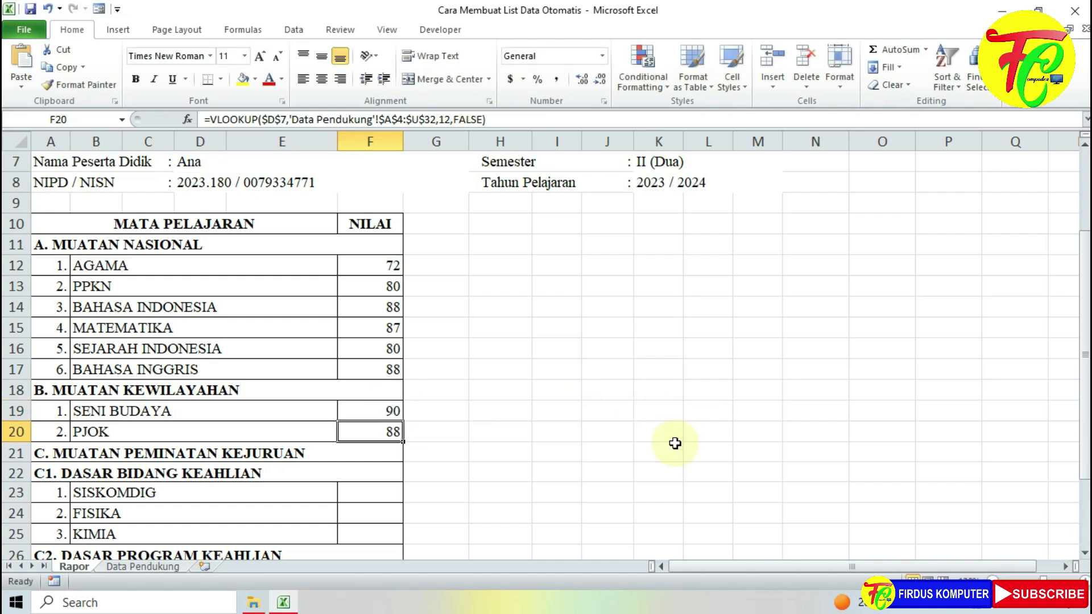
Change PJOK's column index to 14 so it shows 95.
{"action": "left_click", "coordinate": [450, 120]}
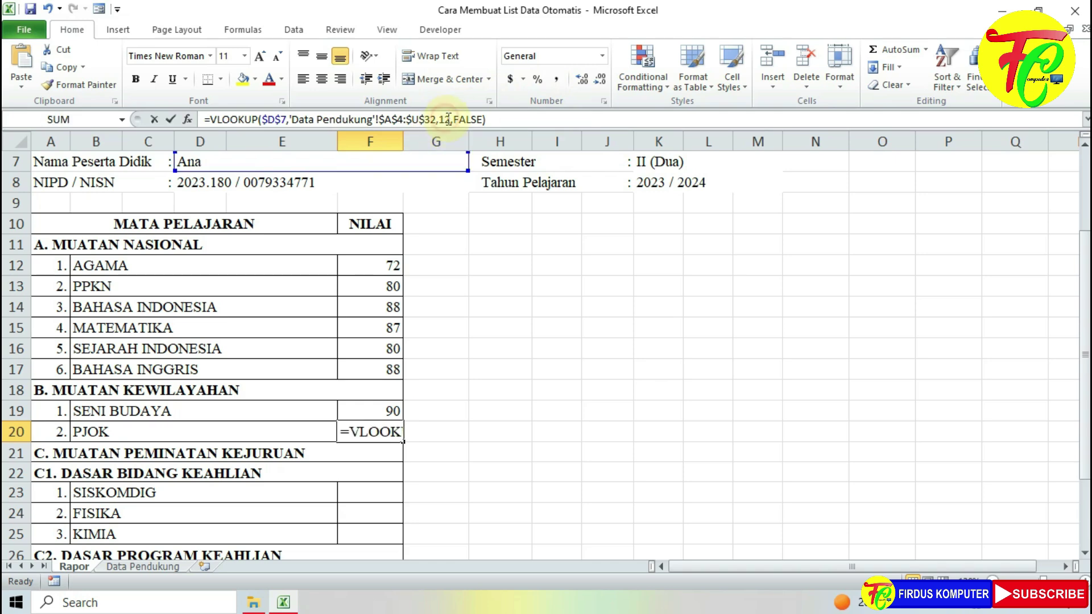
{"action": "key", "text": "BackSpace"}
{"action": "type", "text": "4"}
{"action": "key", "text": "Return"}
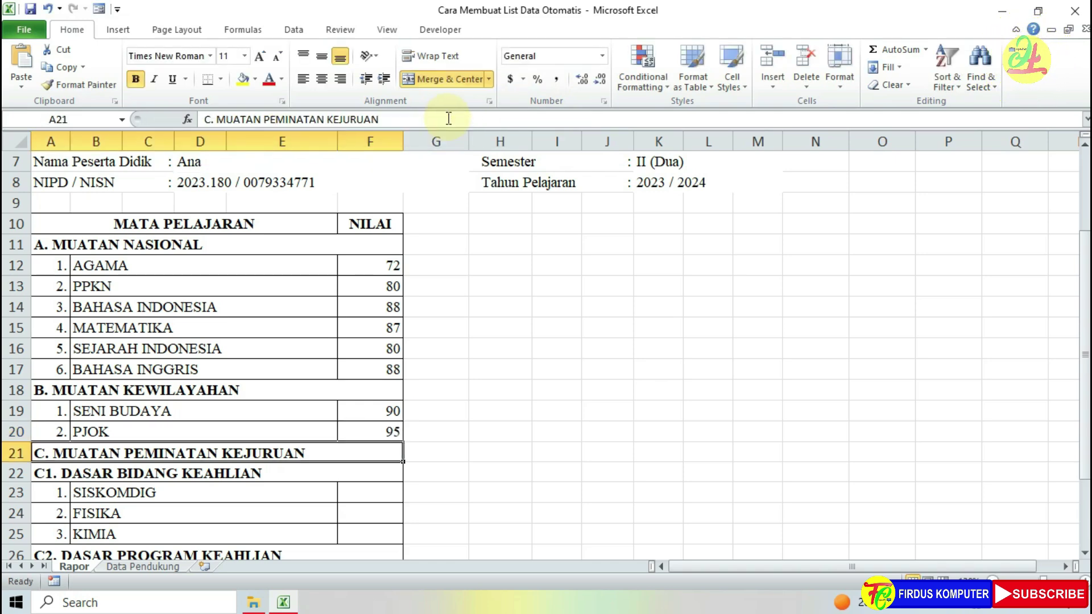
{"action": "key", "text": "Return"}
{"action": "key", "text": "Return"}
Paste the lookup into the SISKOMDIG grade and adjust its column index so it shows 72.
{"action": "scroll", "coordinate": [379, 428], "scroll_direction": "down", "scroll_amount": 2}
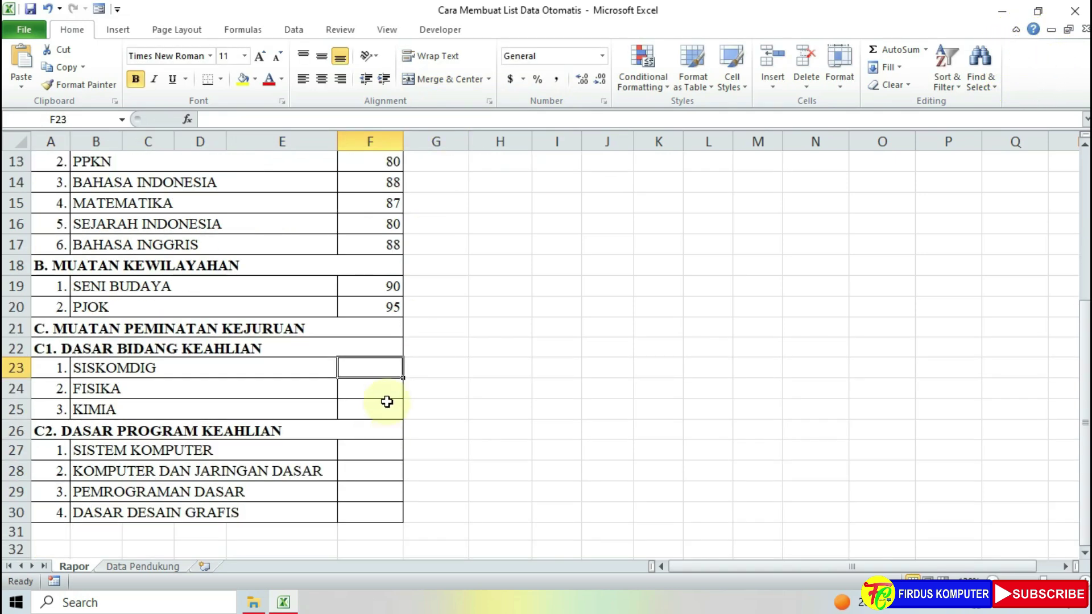
{"action": "double_click", "coordinate": [368, 369]}
{"action": "key", "text": "ctrl+v"}
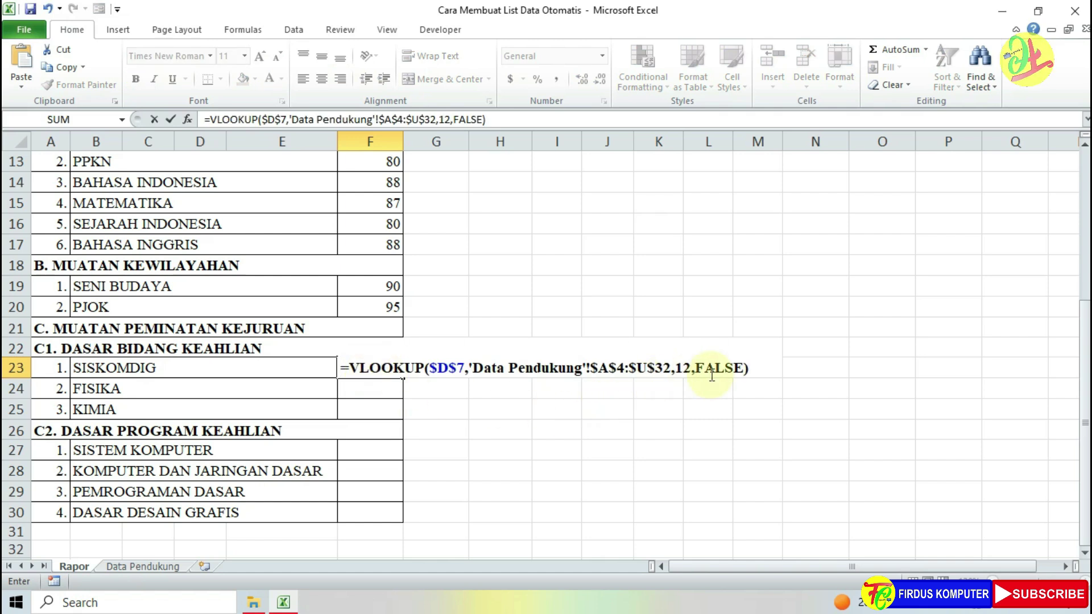
{"action": "left_click_drag", "start_coordinate": [682, 368], "coordinate": [691, 368]}
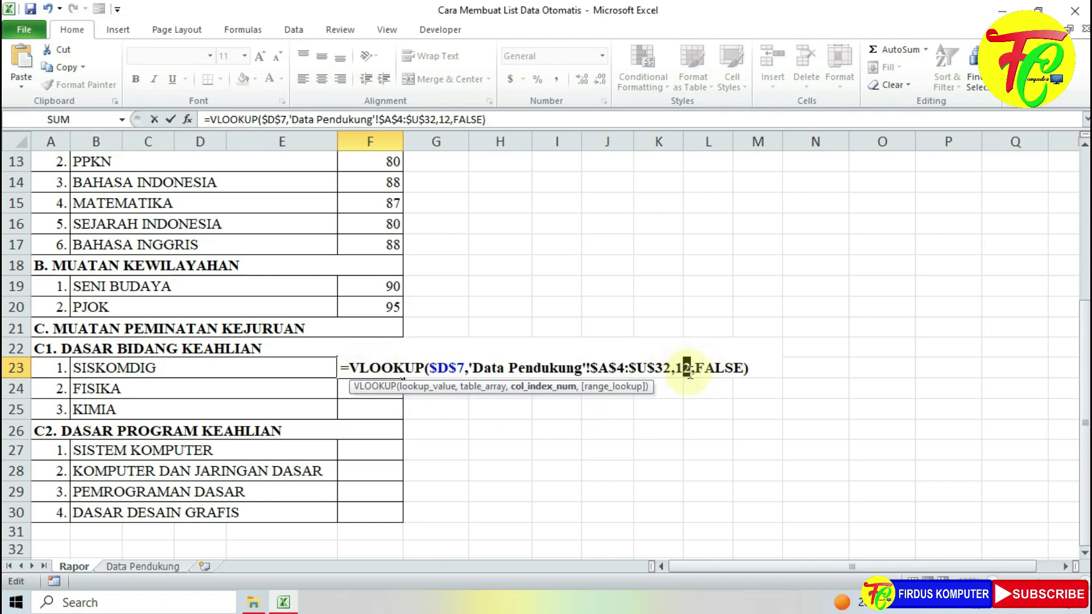
{"action": "type", "text": "5"}
{"action": "key", "text": "Return"}
Fill the formula to FISIKA and KIMIA with column indexes 16 and 17, giving 80 and 88.
{"action": "left_click", "coordinate": [380, 371]}
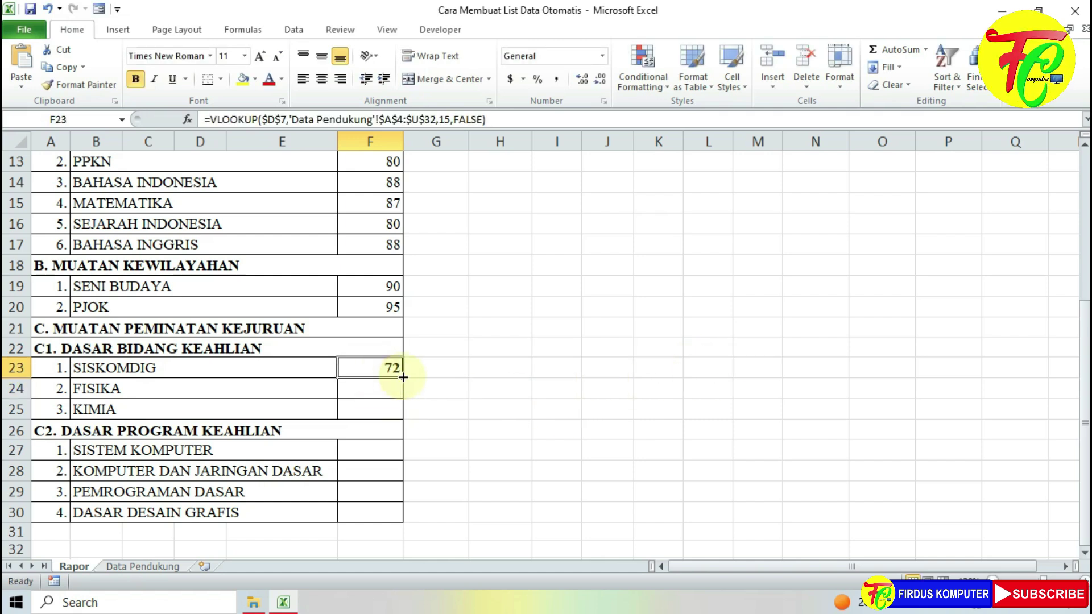
{"action": "left_click_drag", "start_coordinate": [406, 379], "coordinate": [410, 417]}
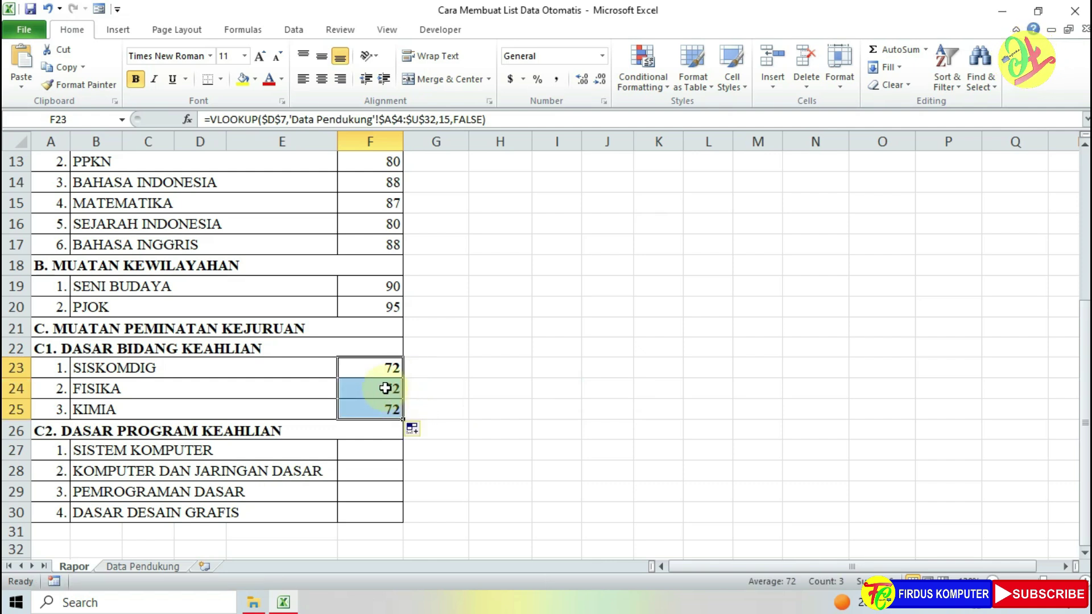
{"action": "double_click", "coordinate": [385, 389]}
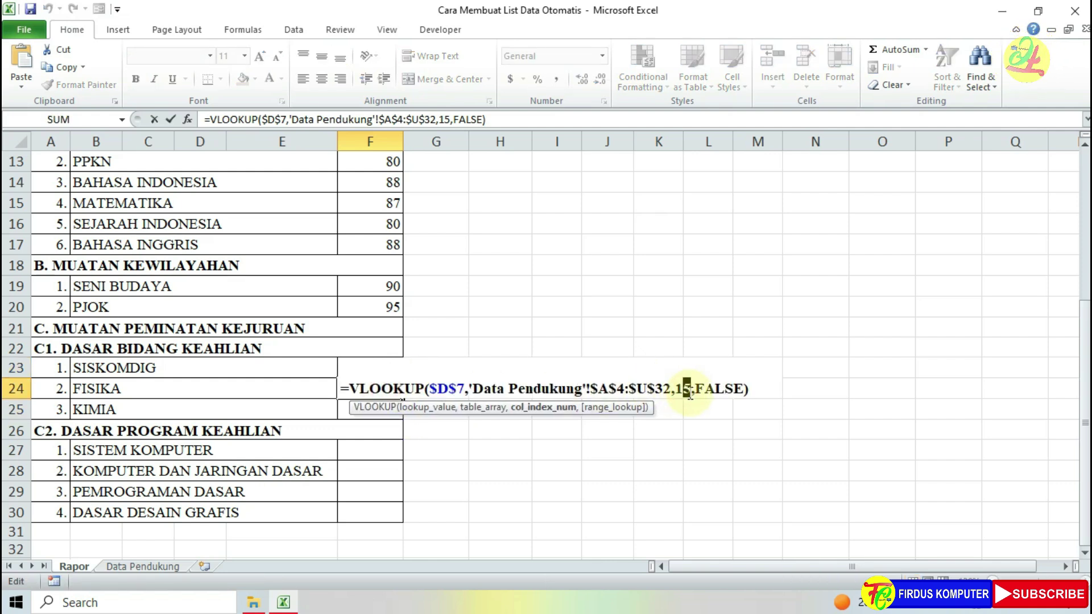
{"action": "key", "text": "Return"}
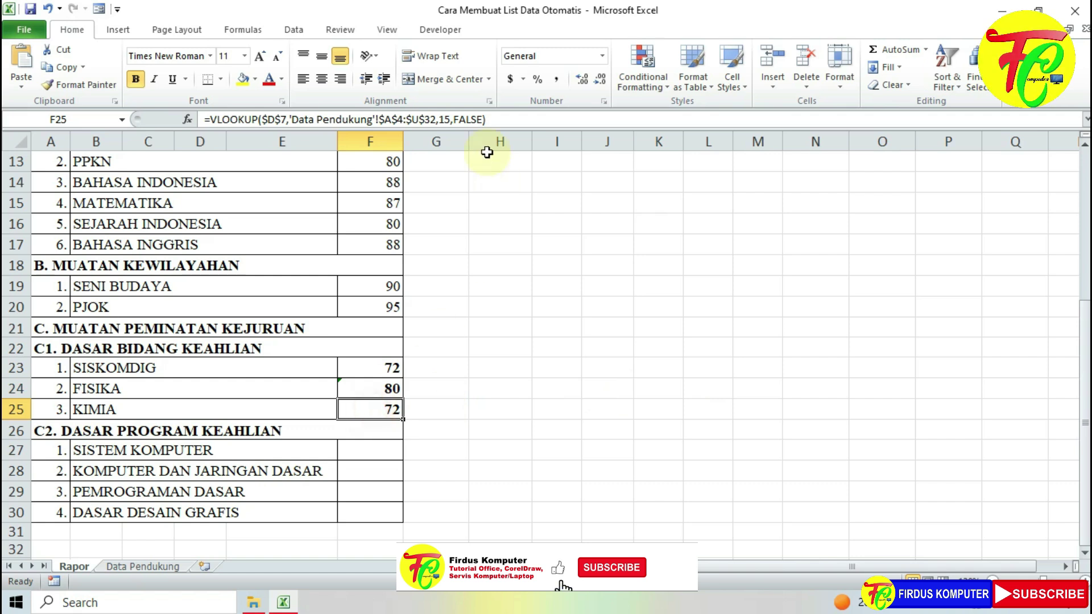
{"action": "left_click", "coordinate": [446, 119]}
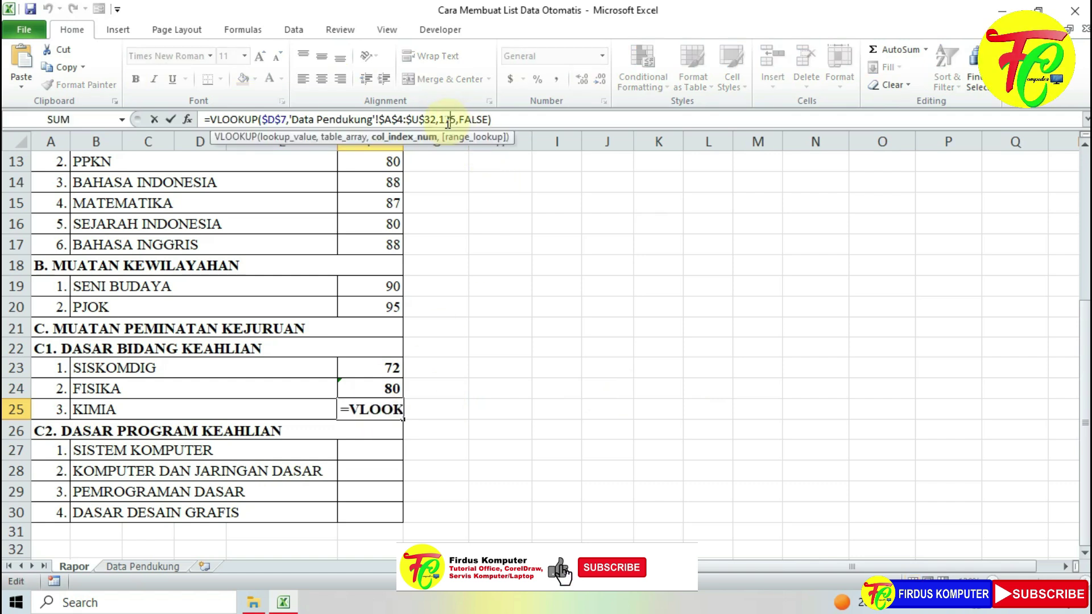
{"action": "type", "text": "7"}
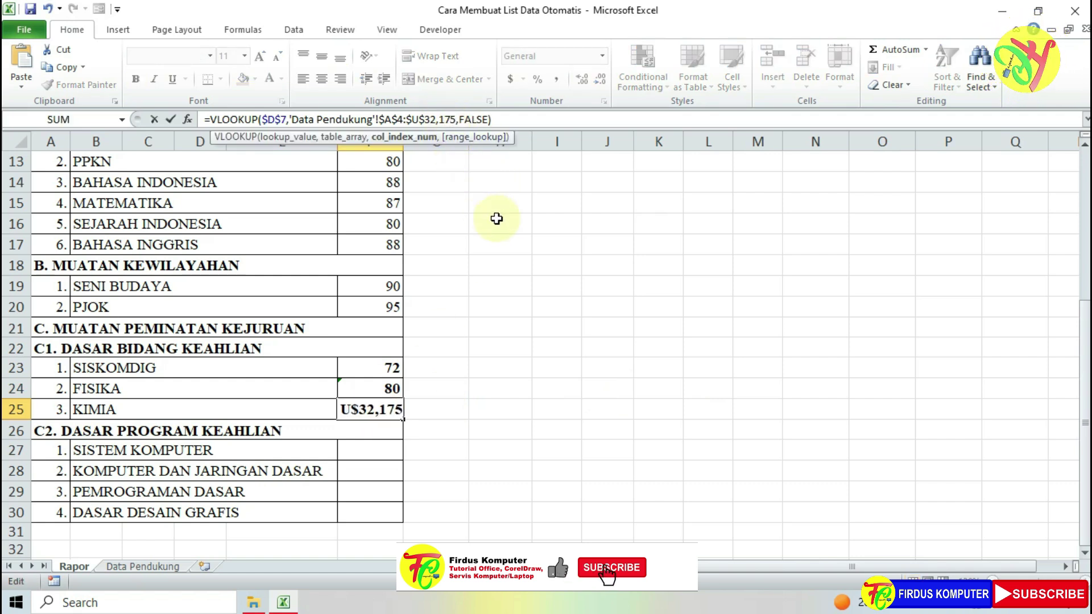
{"action": "key", "text": "Delete"}
{"action": "key", "text": "Return"}
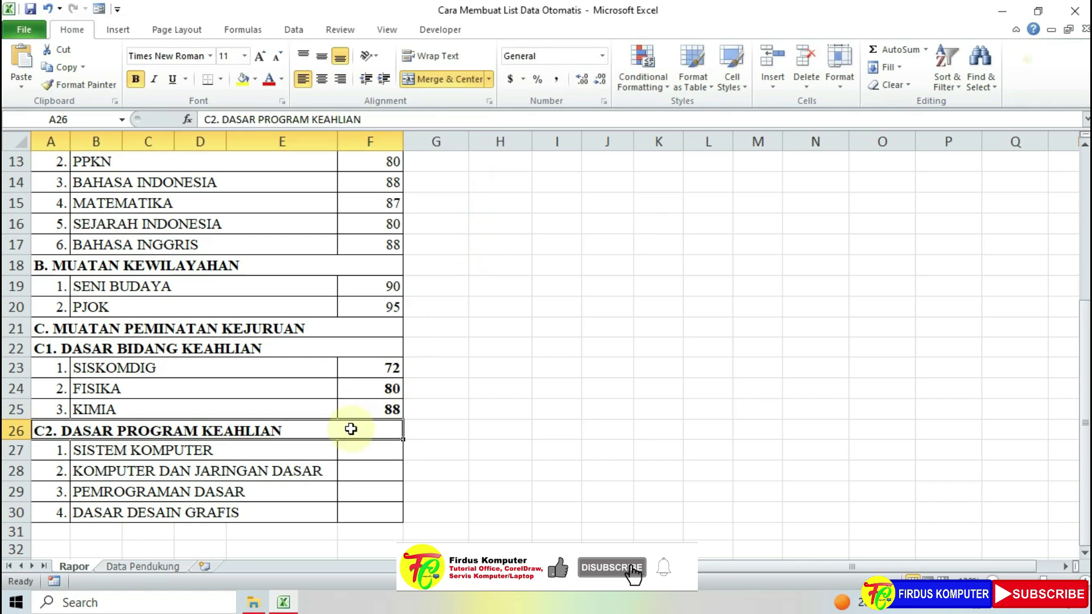
{"action": "left_click", "coordinate": [380, 447]}
Paste the lookup into SISTEM KOMPUTER with column 18 (showing 87) and fill it down to F30.
{"action": "type", "text": "=VLOOKUP($D$7,'Data Pendukung'!$A$4:$U$32,12,FALSE)"}
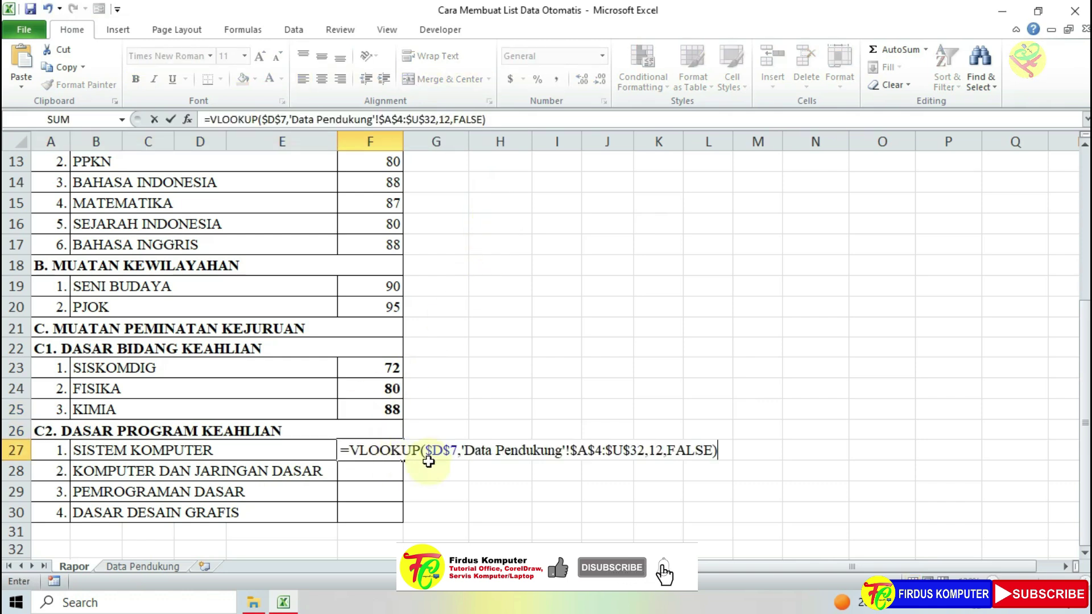
{"action": "left_click_drag", "start_coordinate": [653, 452], "coordinate": [661, 450]}
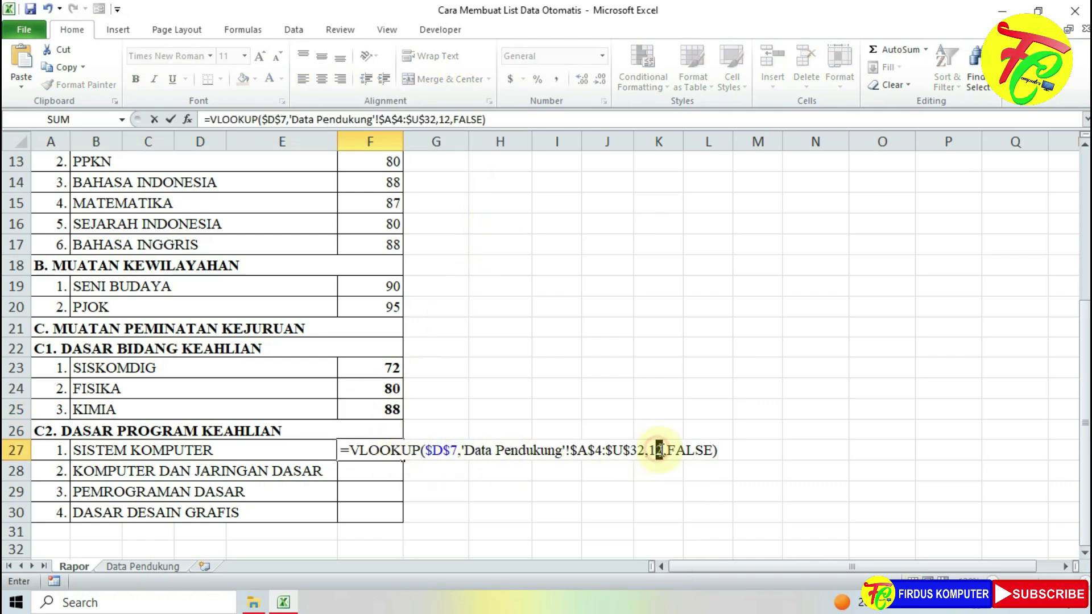
{"action": "type", "text": "8"}
{"action": "key", "text": "Return"}
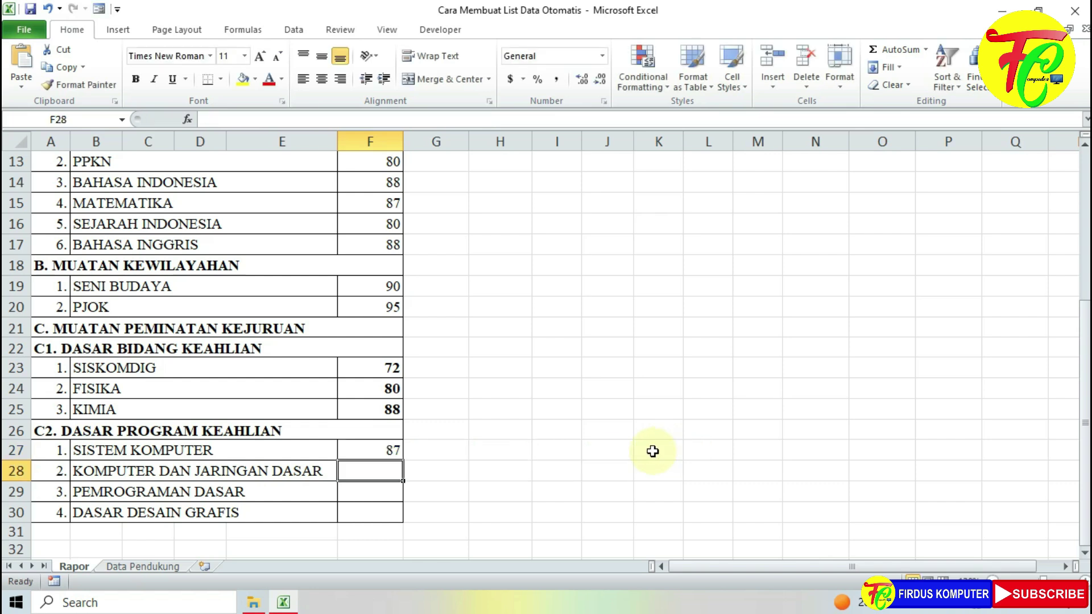
{"action": "left_click", "coordinate": [384, 450]}
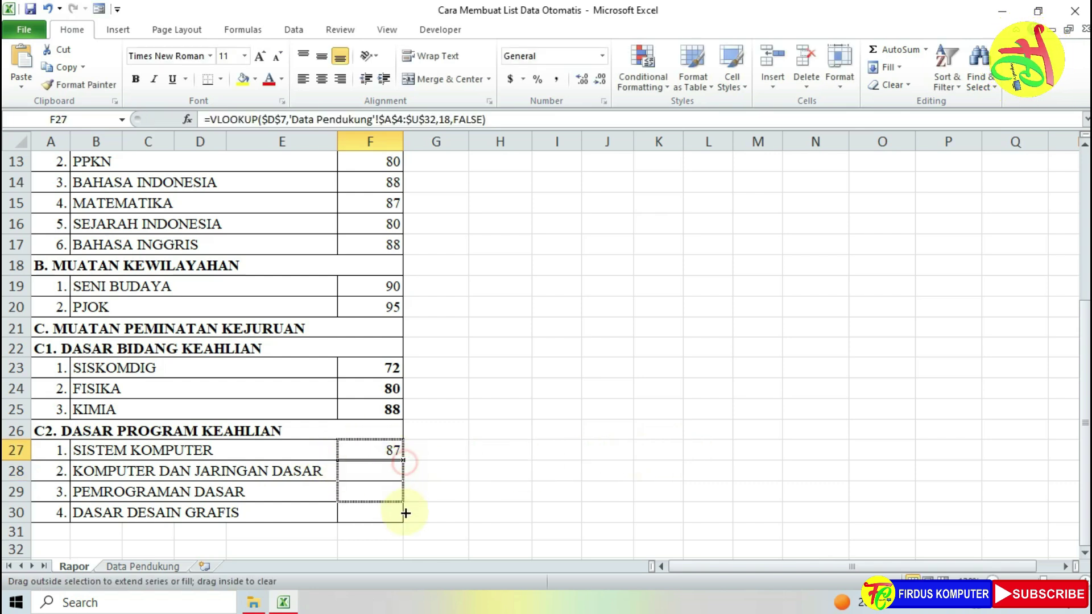
{"action": "left_click_drag", "start_coordinate": [405, 465], "coordinate": [404, 512]}
Set column indexes 19, 20 and 21 in F28–F30 so the grades read 80, 88 and 90.
{"action": "left_click", "coordinate": [364, 471]}
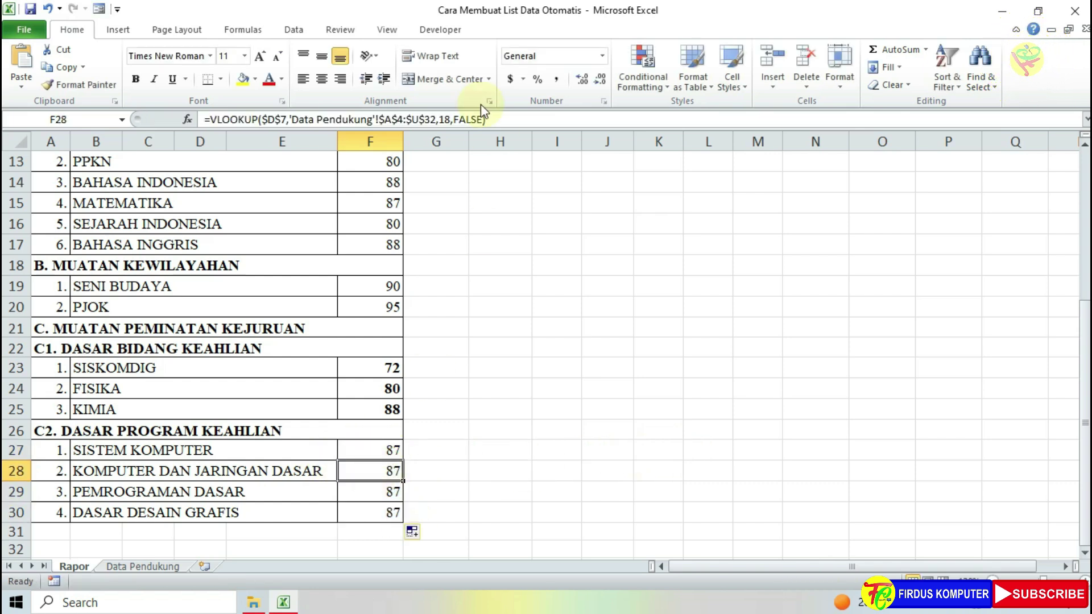
{"action": "left_click", "coordinate": [449, 118]}
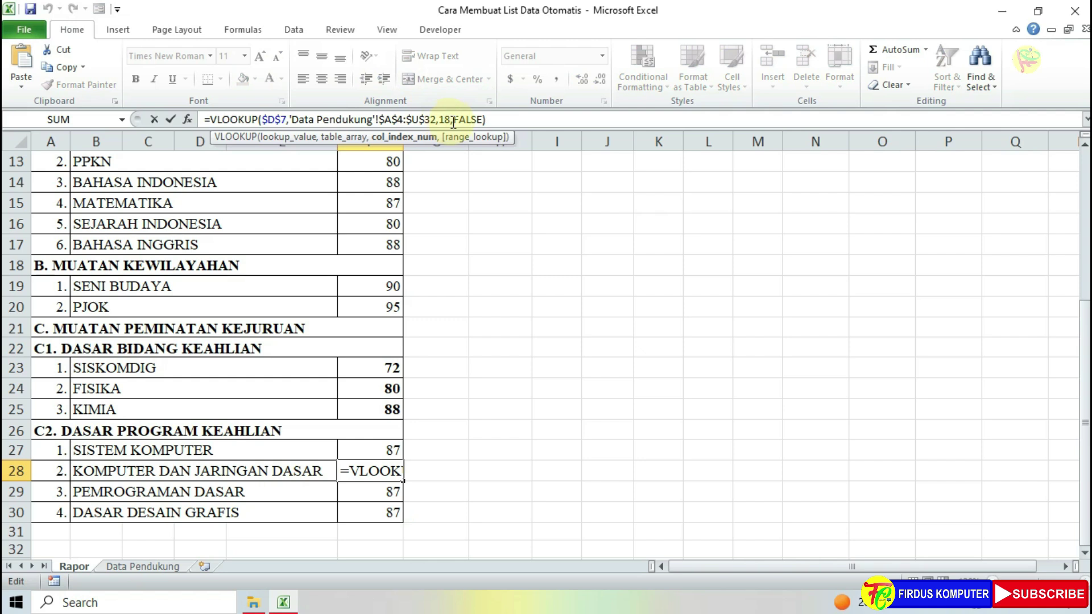
{"action": "type", "text": "9"}
{"action": "key", "text": "Return"}
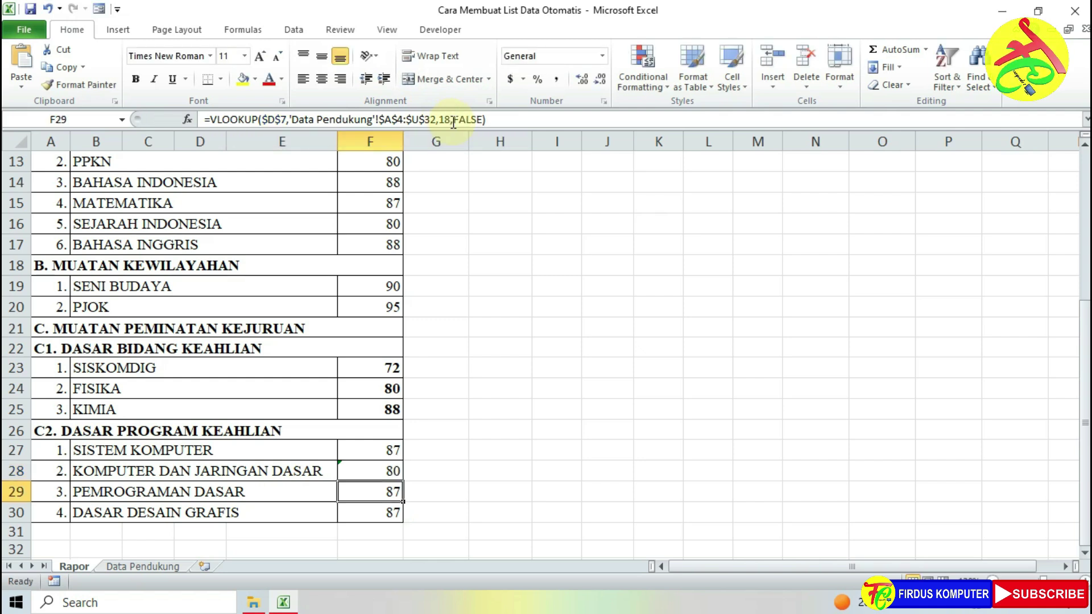
{"action": "left_click", "coordinate": [453, 120]}
{"action": "key", "text": "BackSpace"}
{"action": "key", "text": "BackSpace"}
{"action": "type", "text": "20"}
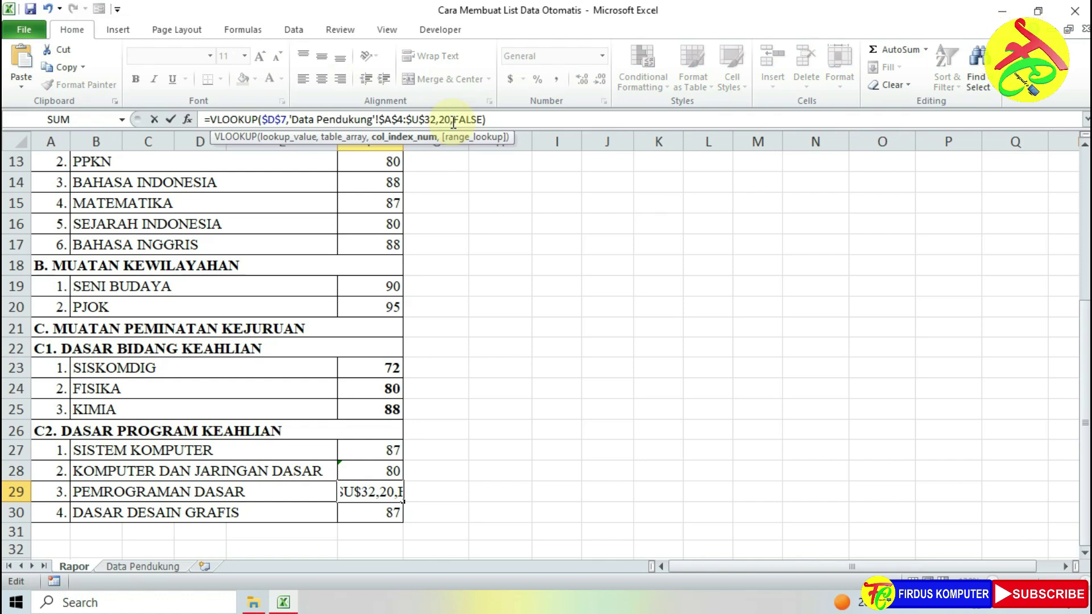
{"action": "key", "text": "Return"}
{"action": "double_click", "coordinate": [443, 120]}
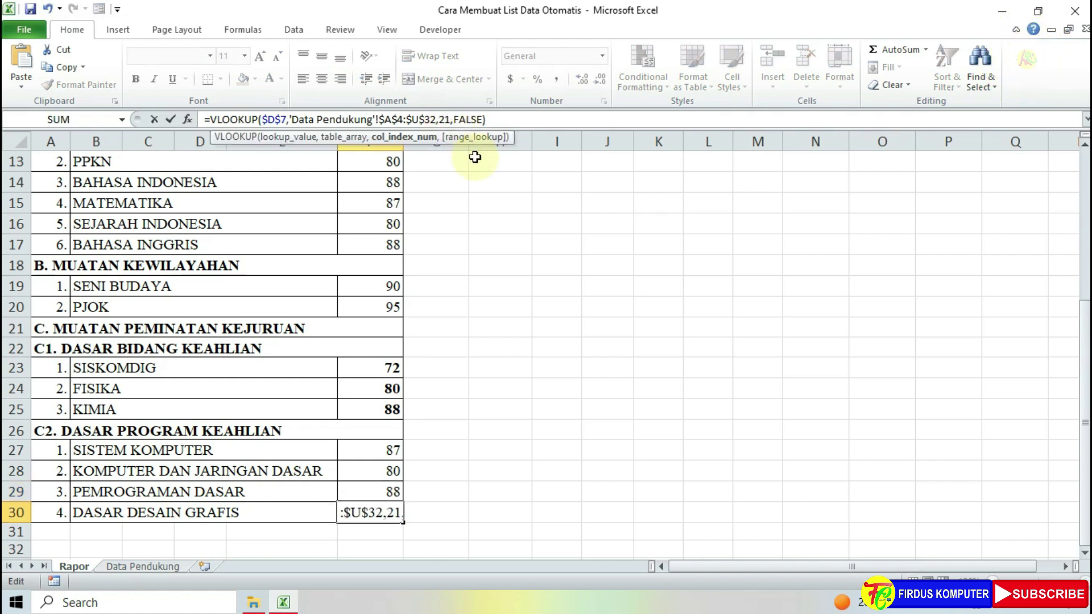
{"action": "key", "text": "Return"}
{"action": "left_click", "coordinate": [396, 510]}
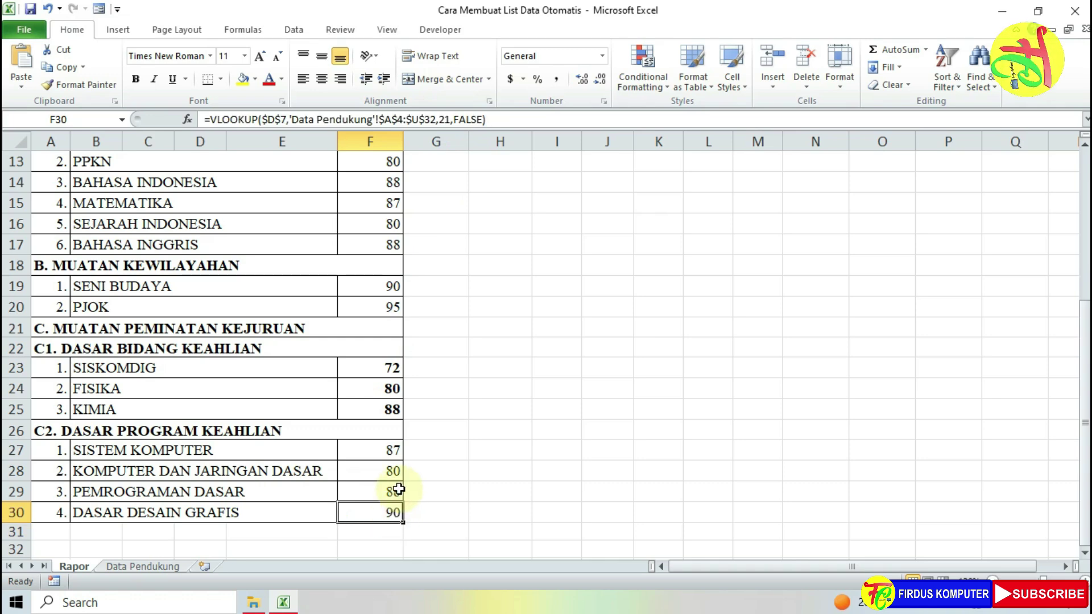
Check the DASAR DESAIN GRAFIS column in Data Pendukung and return to the Rapor sheet.
{"action": "left_click", "coordinate": [153, 567]}
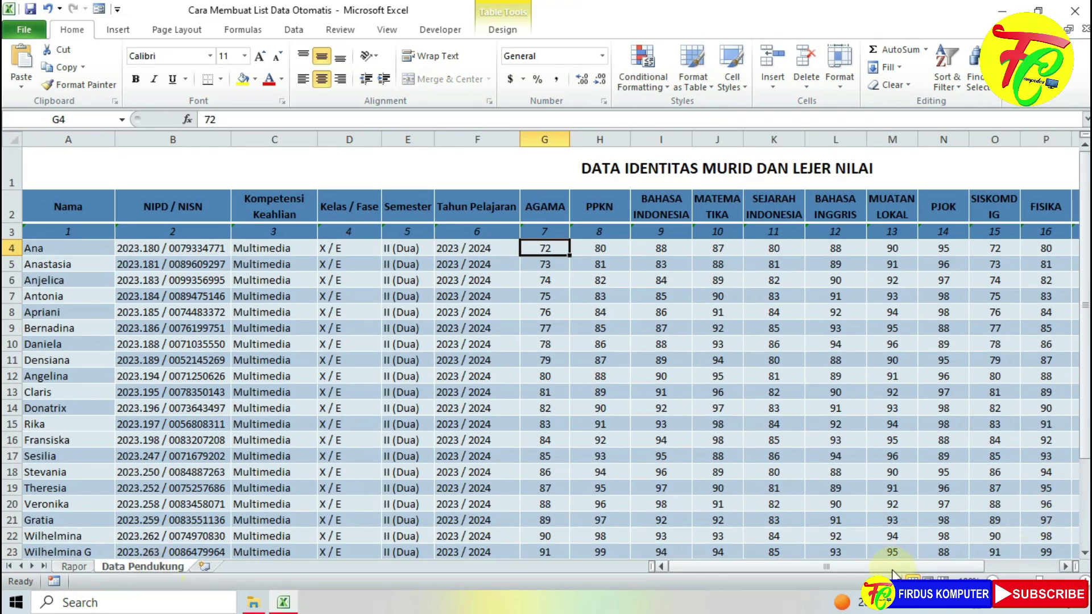
{"action": "left_click_drag", "start_coordinate": [892, 569], "coordinate": [965, 569]}
{"action": "left_click", "coordinate": [1025, 232]}
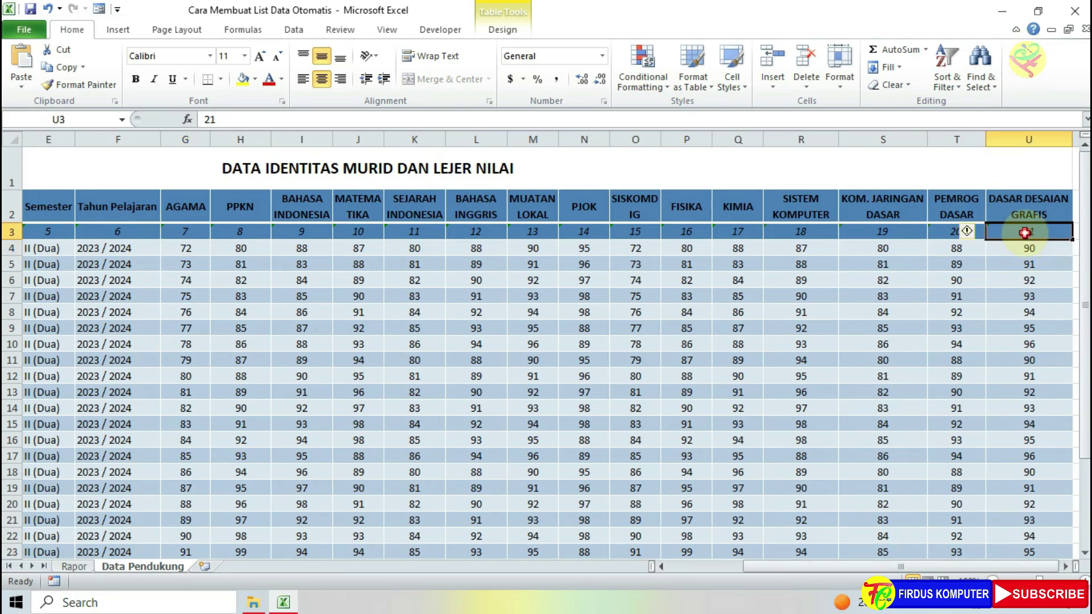
{"action": "left_click_drag", "start_coordinate": [773, 569], "coordinate": [152, 536]}
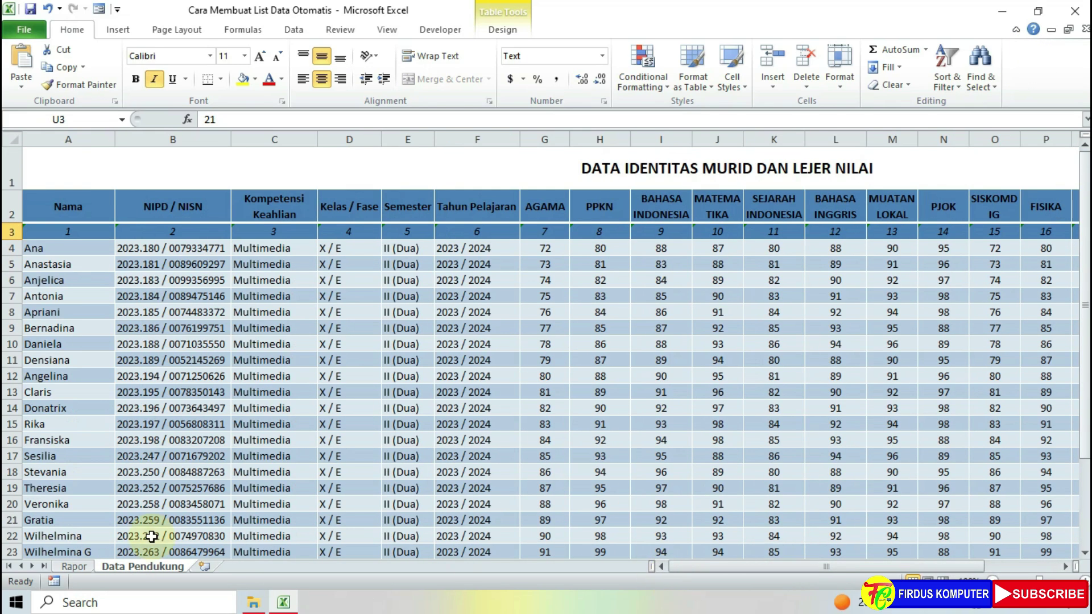
{"action": "left_click", "coordinate": [74, 566]}
Try the D7 student-name dropdown by picking Anastasia, then Antonia.
{"action": "scroll", "coordinate": [401, 342], "scroll_direction": "up", "scroll_amount": 4}
{"action": "left_click", "coordinate": [449, 401]}
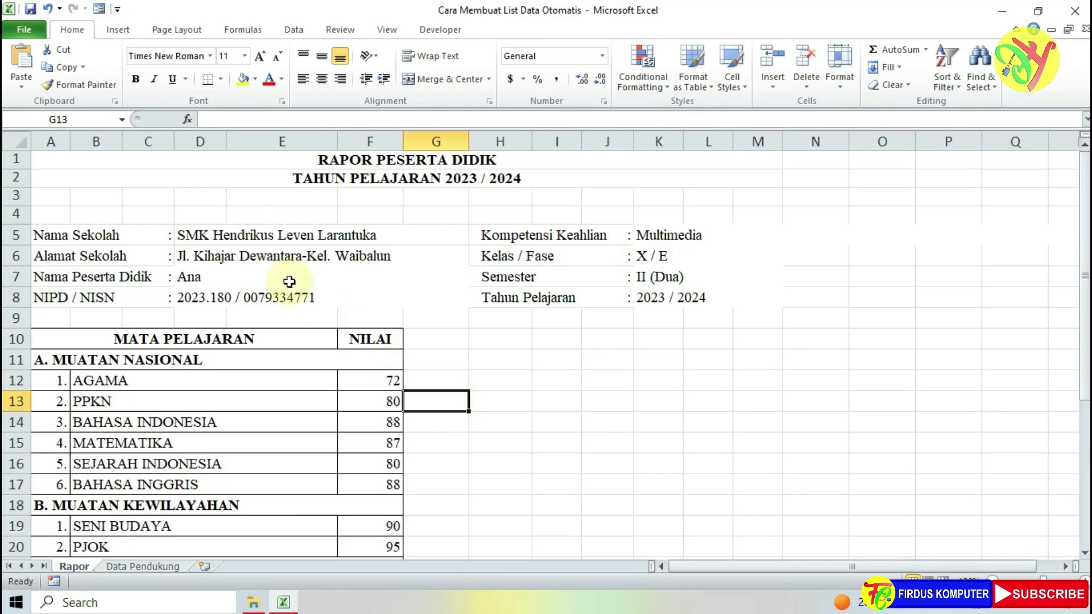
{"action": "left_click", "coordinate": [287, 282]}
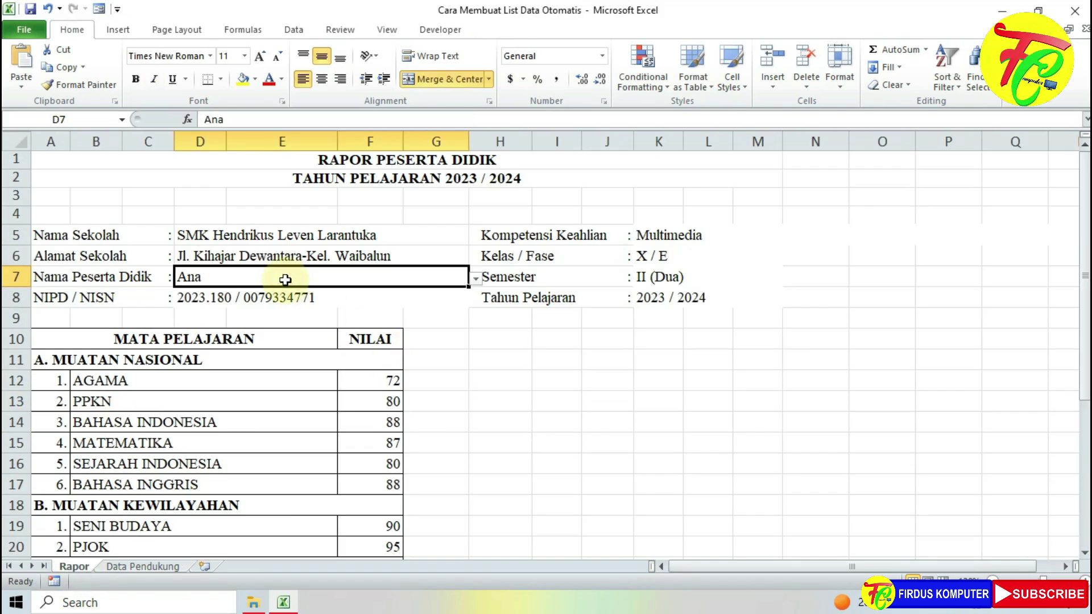
{"action": "left_click", "coordinate": [476, 279]}
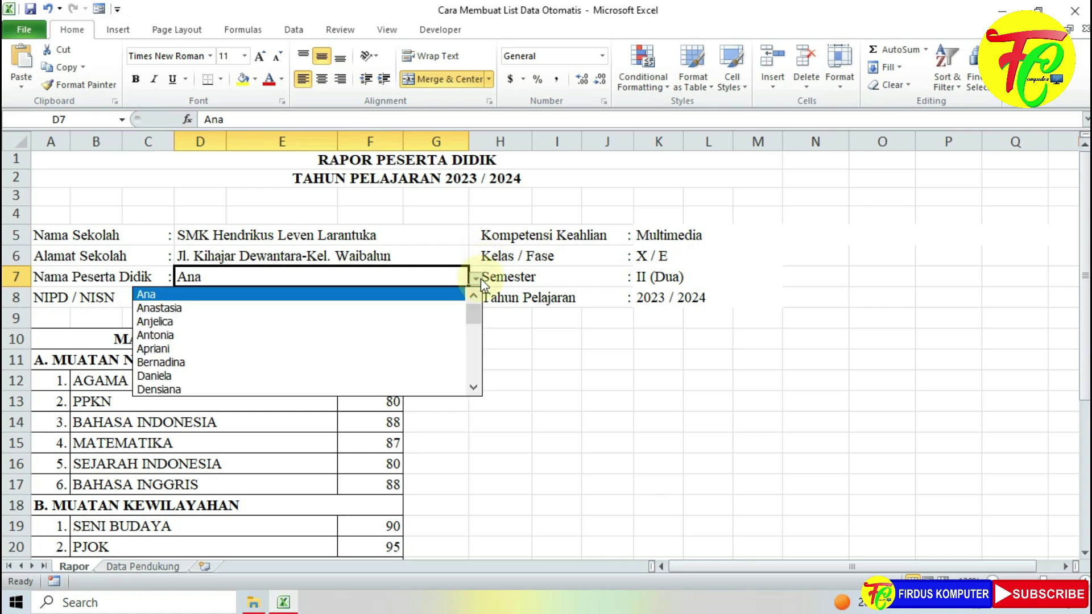
{"action": "left_click", "coordinate": [404, 310]}
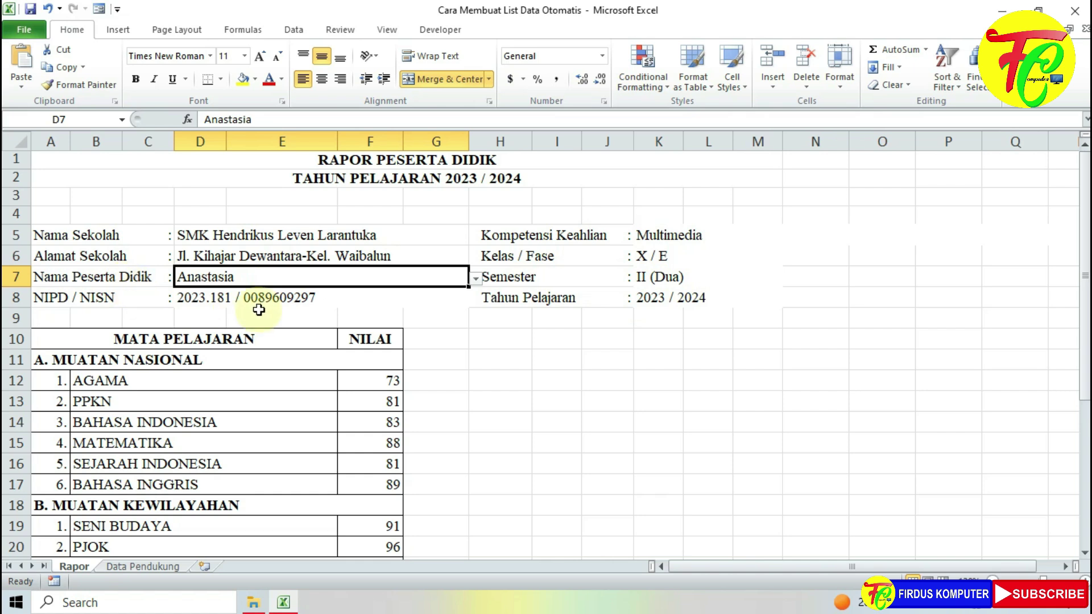
{"action": "left_click", "coordinate": [475, 279]}
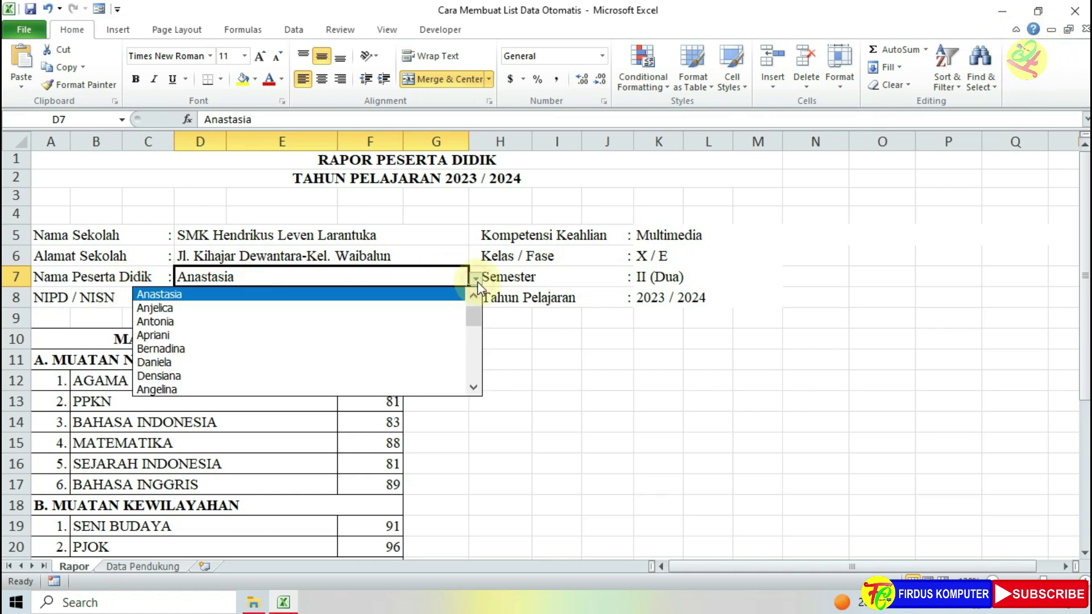
{"action": "left_click", "coordinate": [459, 323]}
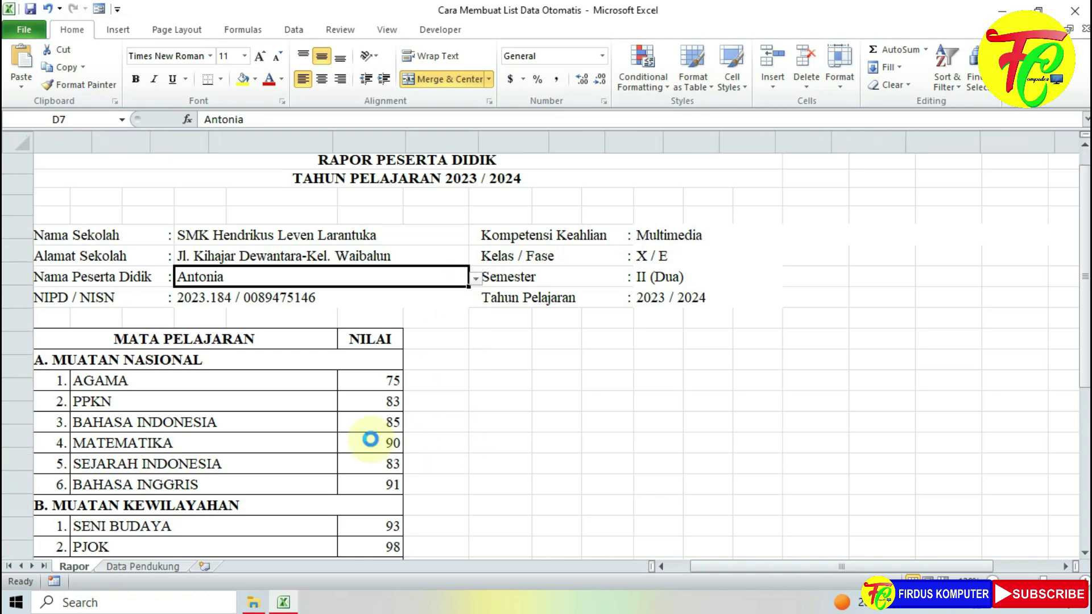
Zoom out and switch the report's student to Daniela, then Donatrix.
{"action": "scroll", "coordinate": [404, 439], "scroll_direction": "up", "scroll_amount": 2, "text": "ctrl"}
{"action": "scroll", "coordinate": [373, 444], "scroll_direction": "up", "scroll_amount": 1, "text": "ctrl"}
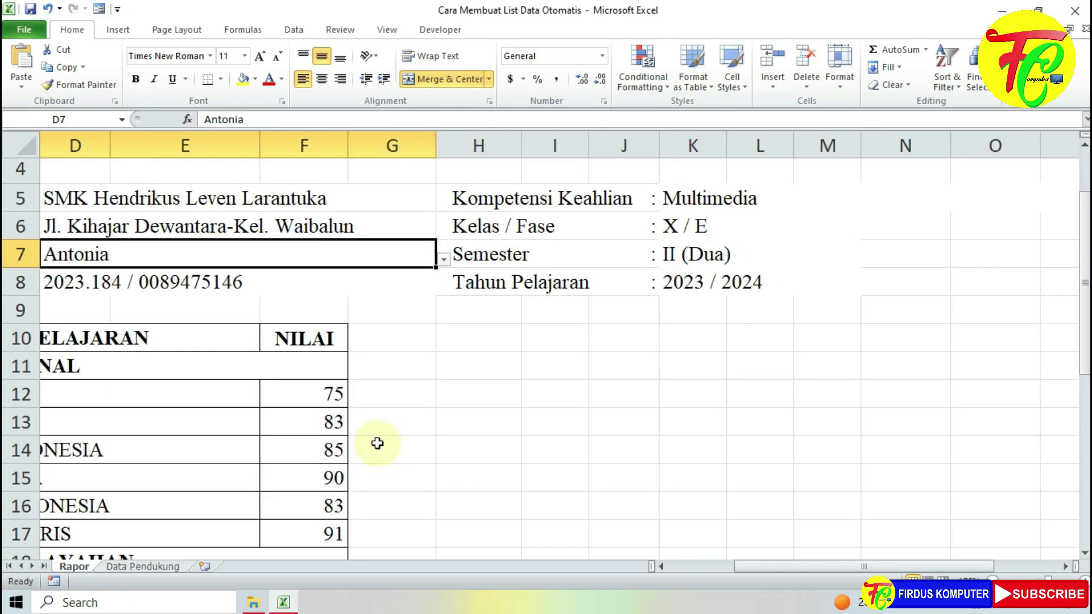
{"action": "left_click_drag", "start_coordinate": [754, 563], "coordinate": [710, 565]}
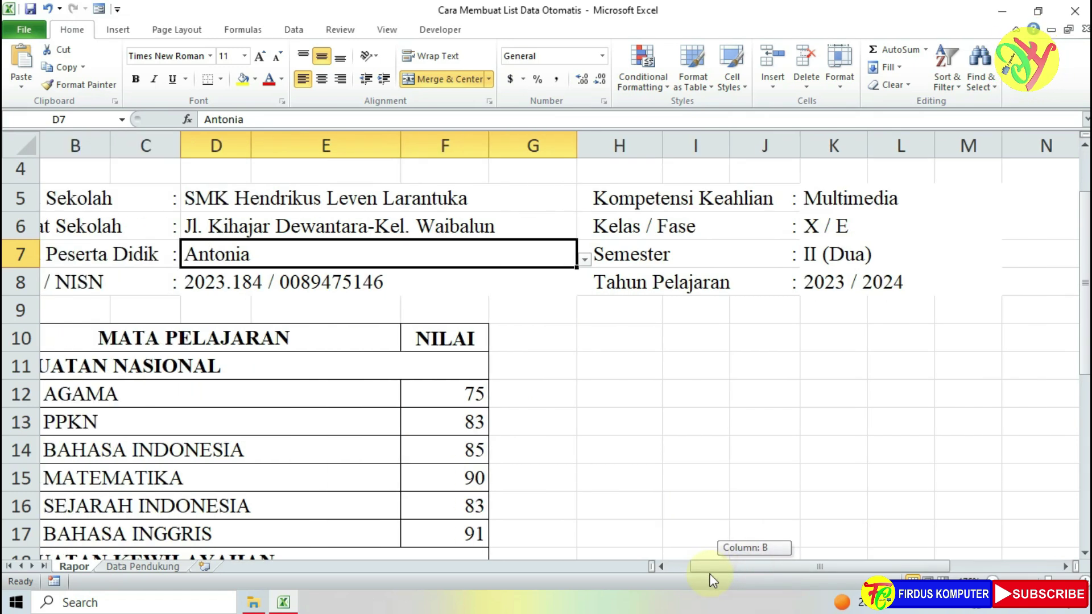
{"action": "left_click", "coordinate": [585, 259]}
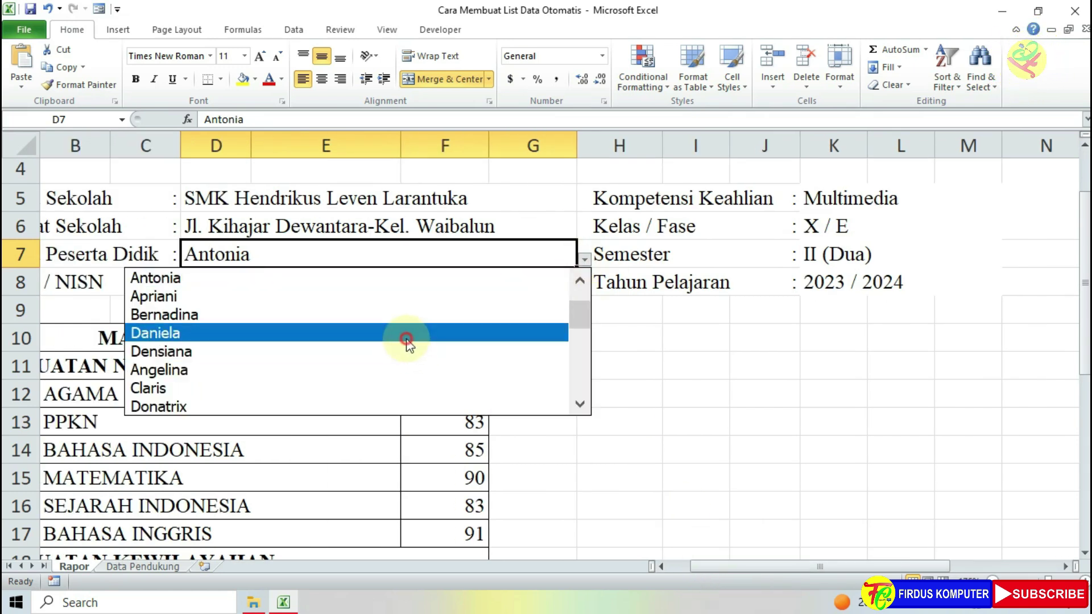
{"action": "left_click", "coordinate": [406, 336]}
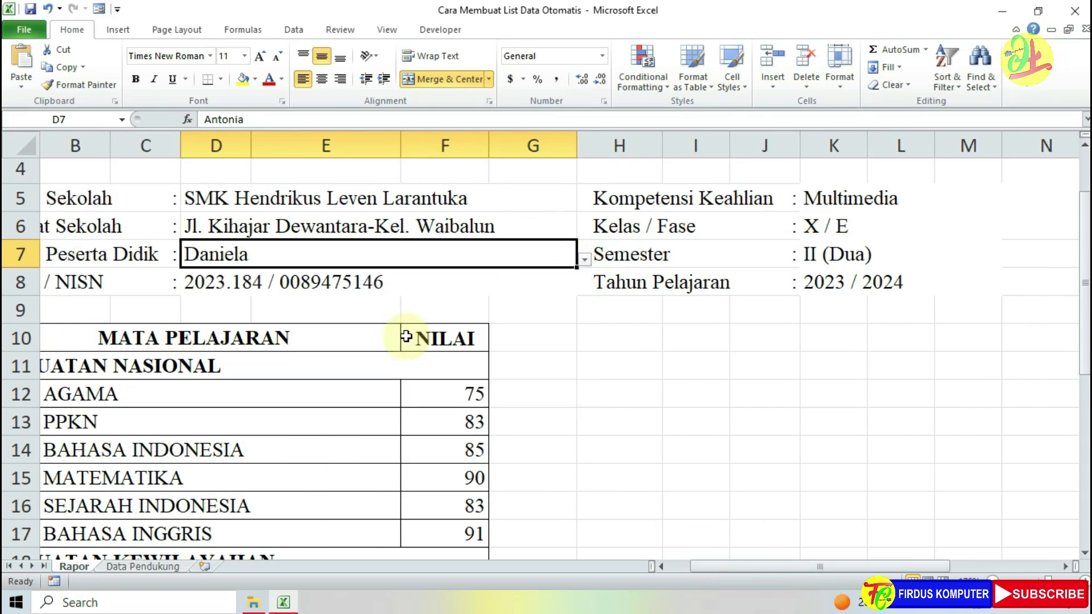
{"action": "left_click", "coordinate": [583, 260]}
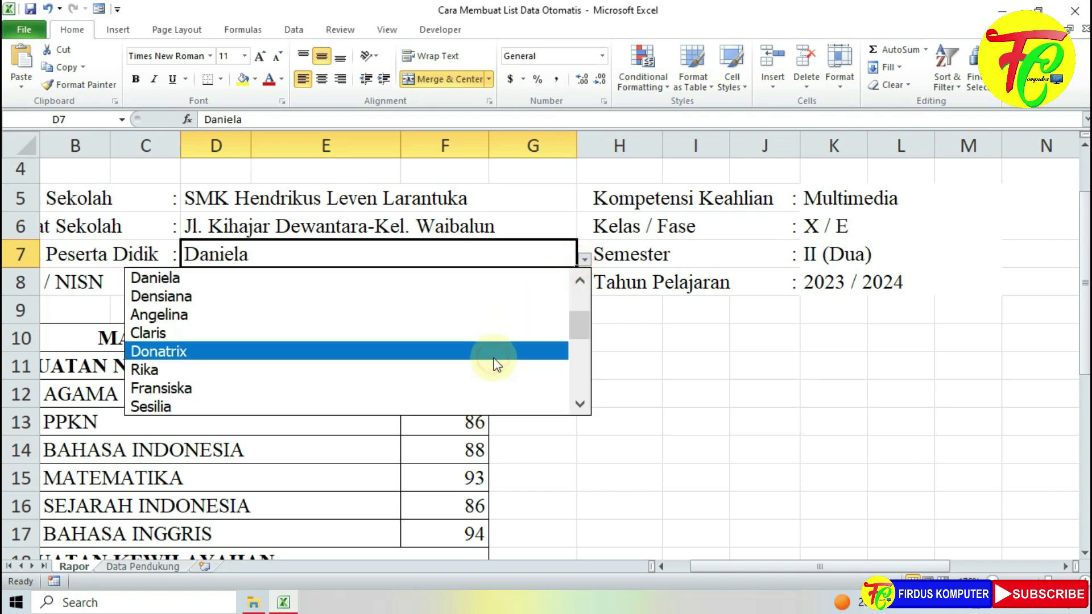
{"action": "left_click", "coordinate": [493, 351]}
Select Stevania as the student and review her NISN and subject grades down the report.
{"action": "left_click", "coordinate": [585, 261]}
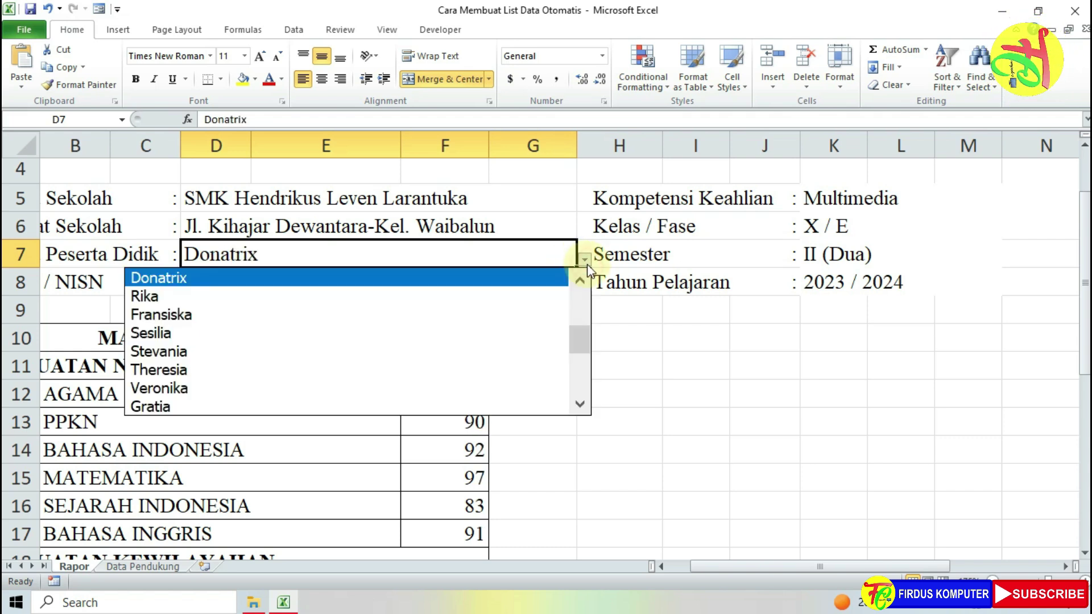
{"action": "left_click", "coordinate": [496, 359]}
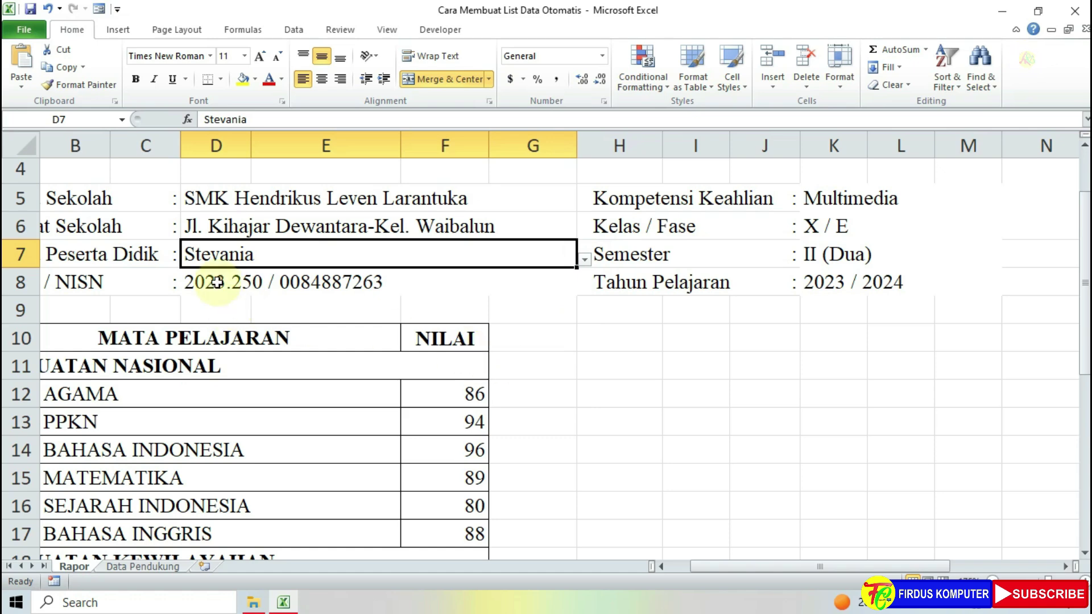
{"action": "scroll", "coordinate": [500, 320], "scroll_direction": "down", "scroll_amount": 1, "text": "ctrl"}
{"action": "scroll", "coordinate": [508, 325], "scroll_direction": "down", "scroll_amount": 1, "text": "ctrl"}
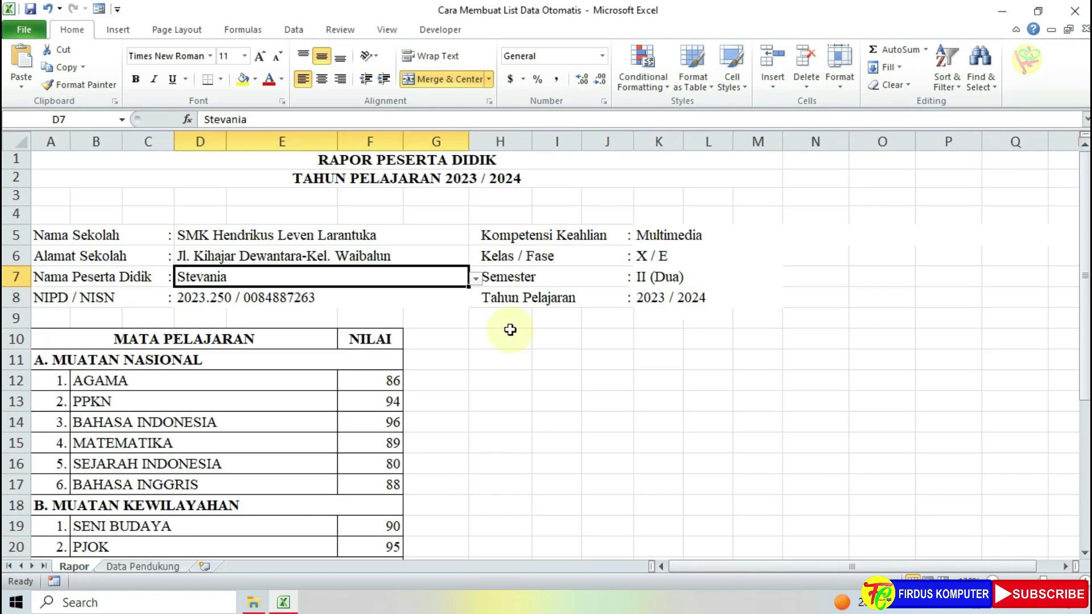
{"action": "scroll", "coordinate": [543, 369], "scroll_direction": "down", "scroll_amount": 1, "text": "ctrl"}
{"action": "left_click", "coordinate": [581, 354]}
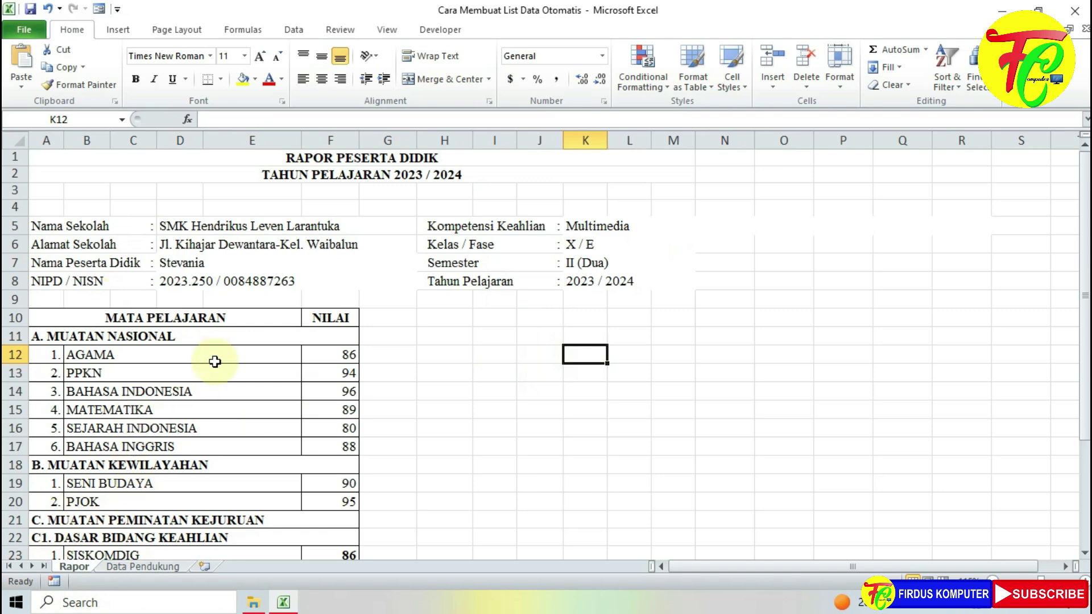
{"action": "scroll", "coordinate": [483, 392], "scroll_direction": "down", "scroll_amount": 2}
{"action": "scroll", "coordinate": [468, 378], "scroll_direction": "up", "scroll_amount": 2}
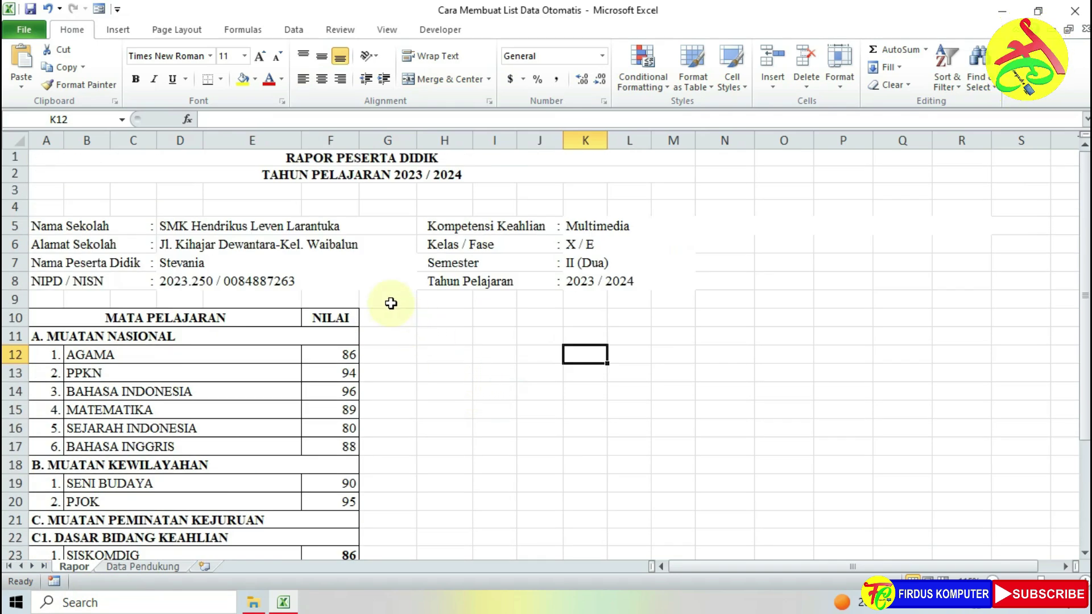
{"action": "left_click", "coordinate": [240, 266]}
{"action": "scroll", "coordinate": [261, 348], "scroll_direction": "down", "scroll_amount": 1}
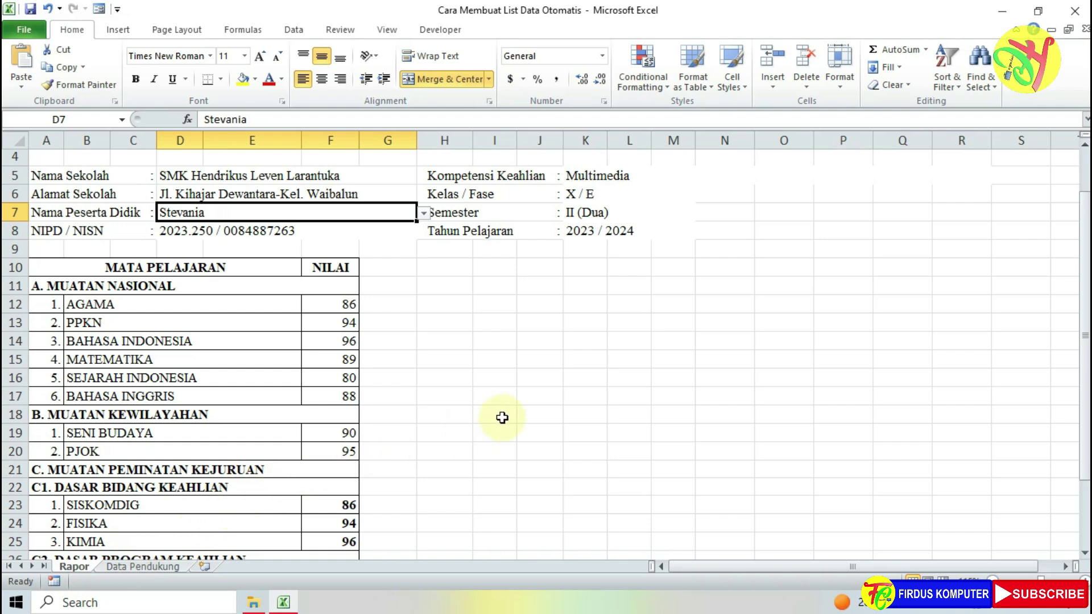
{"action": "left_click", "coordinate": [449, 304]}
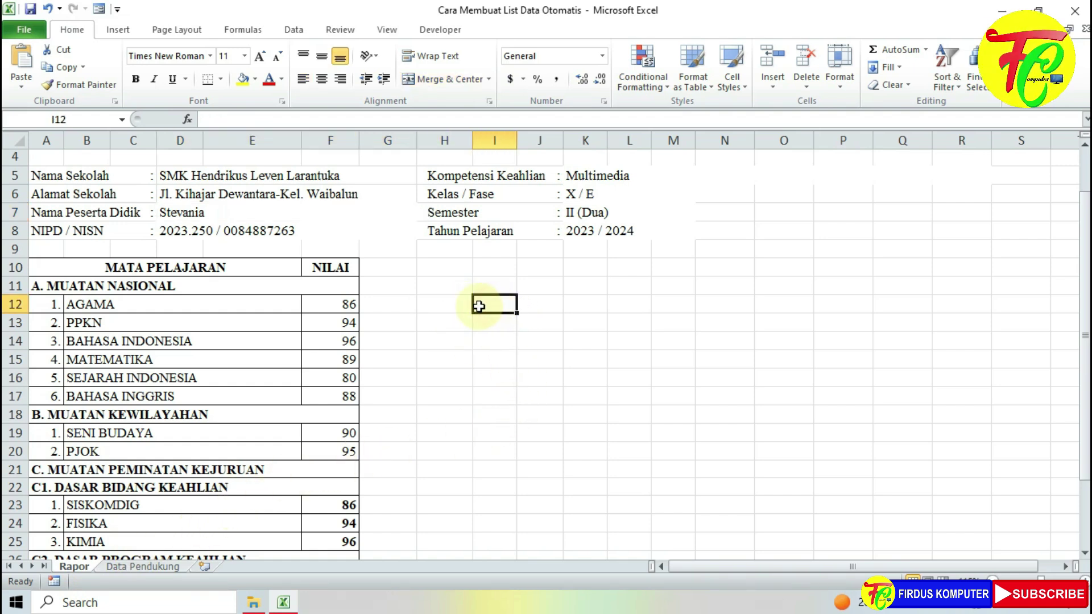
{"action": "left_click", "coordinate": [457, 306]}
{"action": "left_click", "coordinate": [498, 305]}
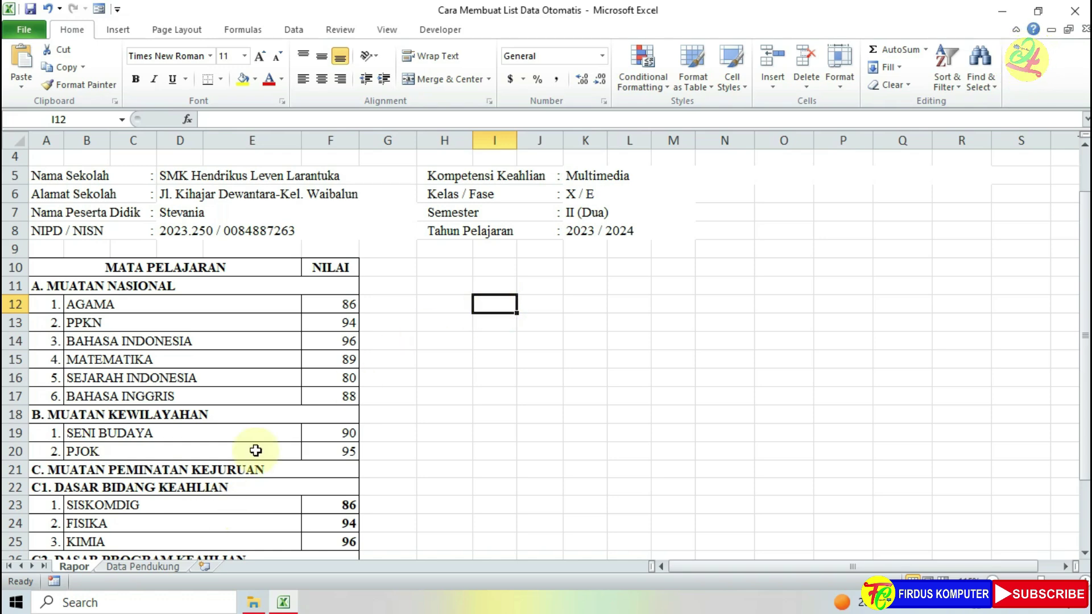
{"action": "scroll", "coordinate": [276, 419], "scroll_direction": "up", "scroll_amount": 1}
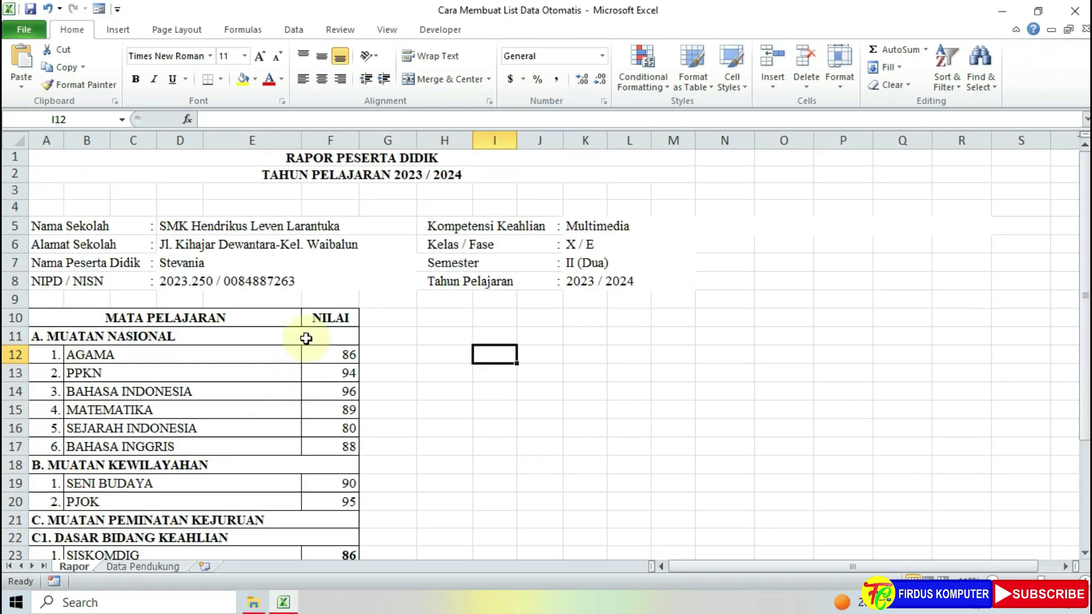
{"action": "scroll", "coordinate": [256, 321], "scroll_direction": "down", "scroll_amount": 1}
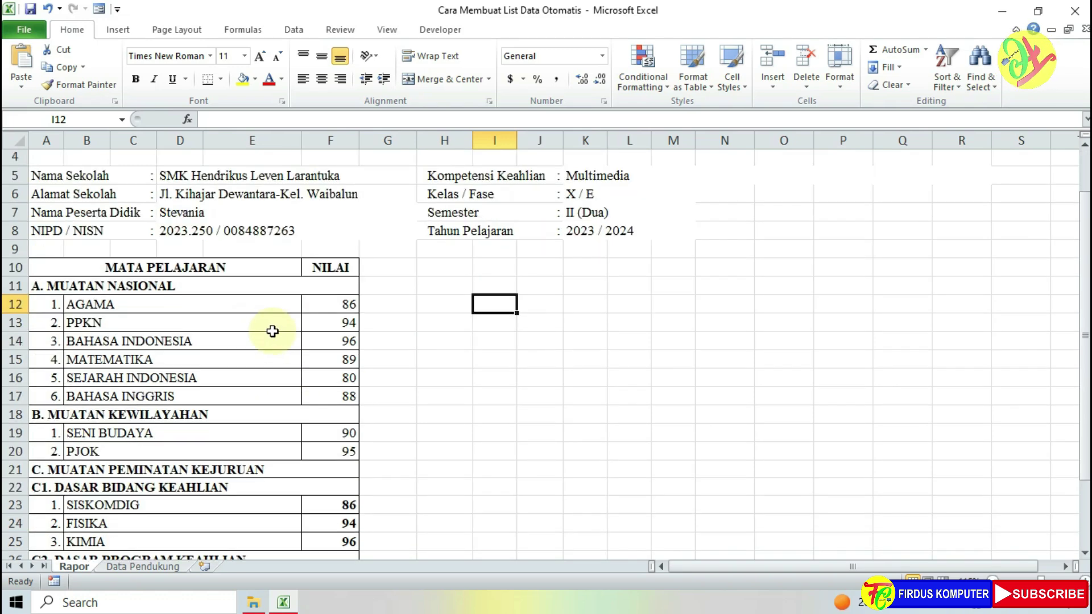
{"action": "left_click", "coordinate": [341, 309]}
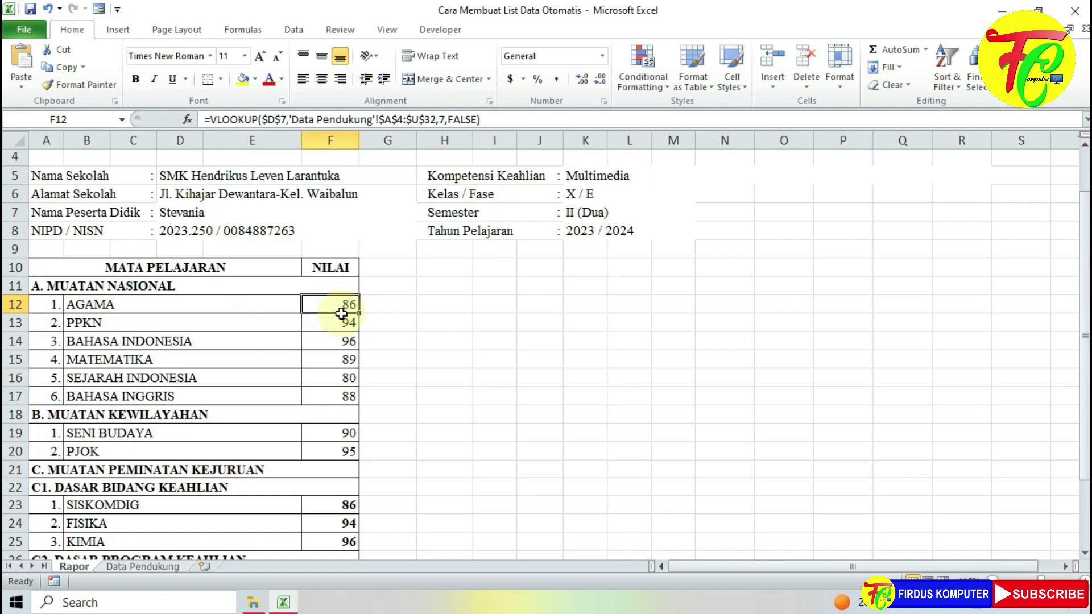
{"action": "left_click_drag", "start_coordinate": [341, 314], "coordinate": [349, 395]}
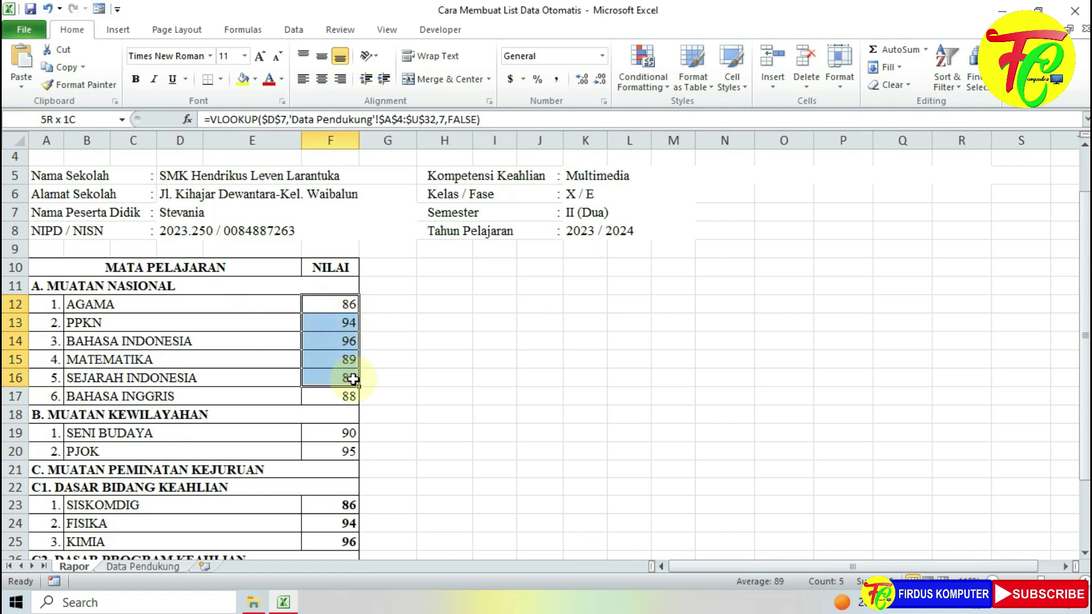
{"action": "left_click", "coordinate": [410, 360]}
{"action": "left_click", "coordinate": [435, 304]}
{"action": "left_click", "coordinate": [438, 340]}
{"action": "left_click", "coordinate": [448, 321]}
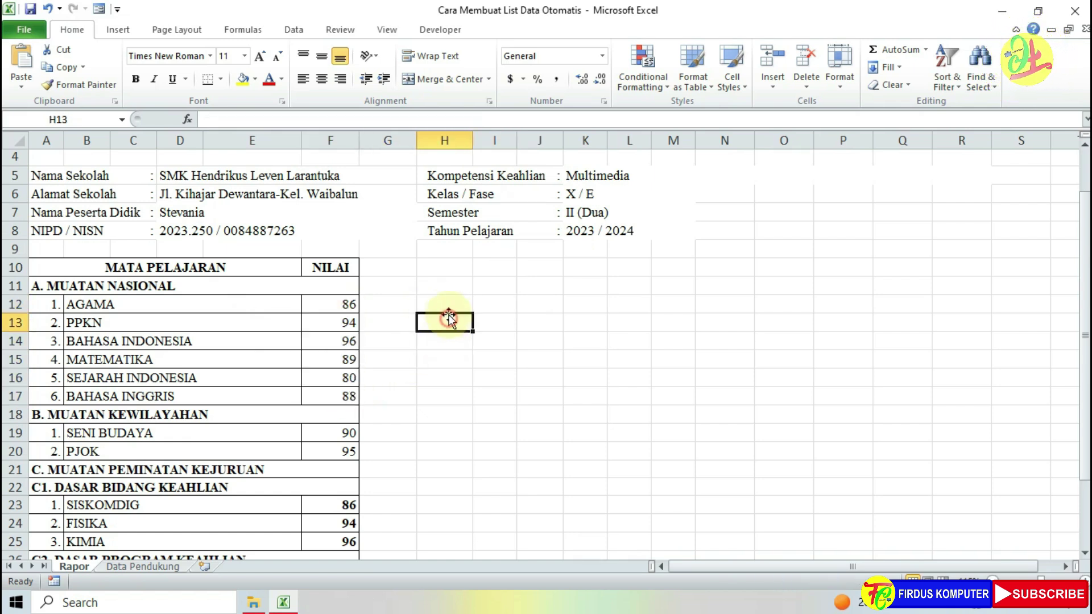
{"action": "left_click", "coordinate": [453, 301]}
{"action": "left_click", "coordinate": [488, 283]}
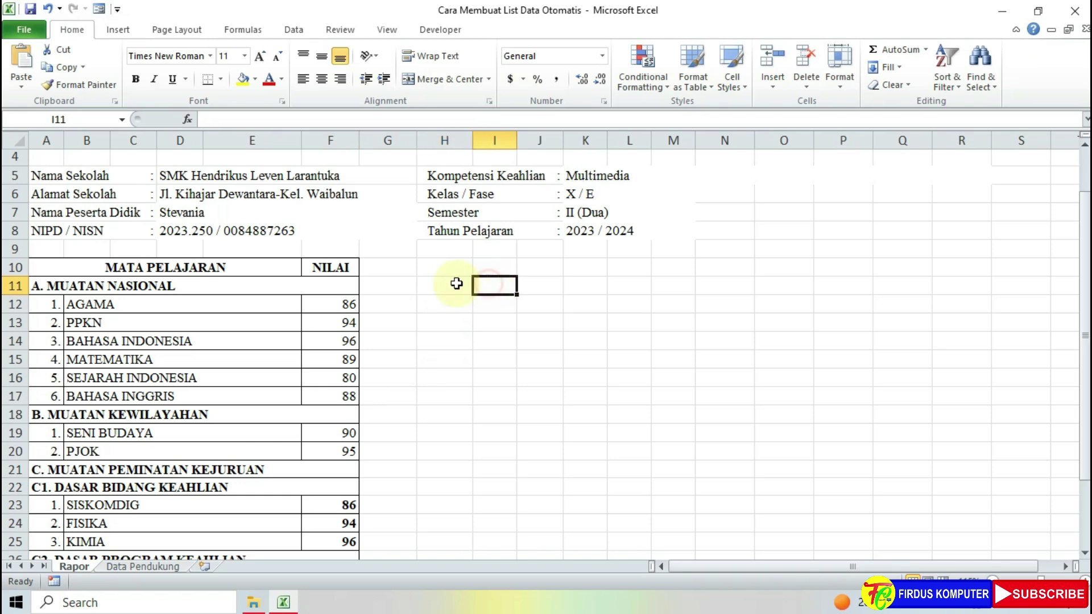
{"action": "left_click", "coordinate": [455, 284]}
{"action": "left_click", "coordinate": [484, 285]}
{"action": "scroll", "coordinate": [449, 297], "scroll_direction": "up", "scroll_amount": 1}
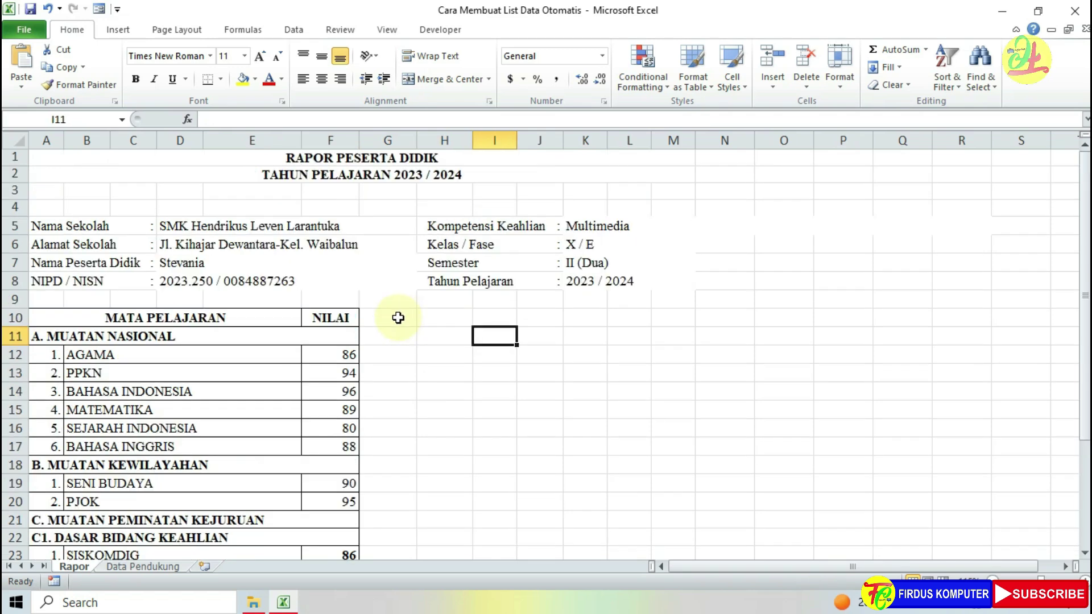
{"action": "left_click", "coordinate": [314, 263]}
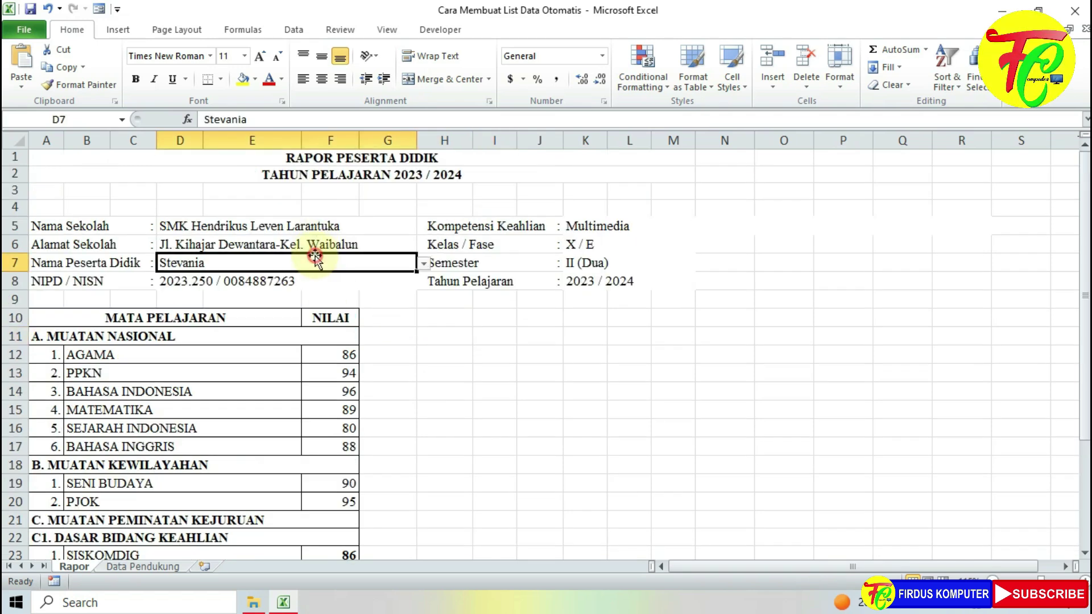
{"action": "left_click", "coordinate": [423, 265]}
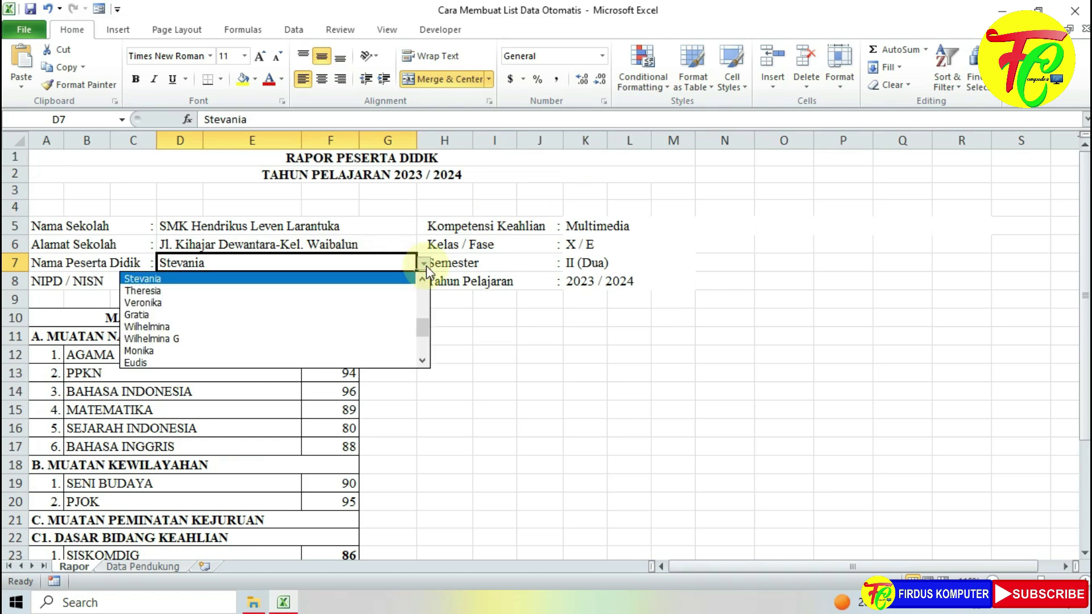
{"action": "left_click", "coordinate": [528, 385]}
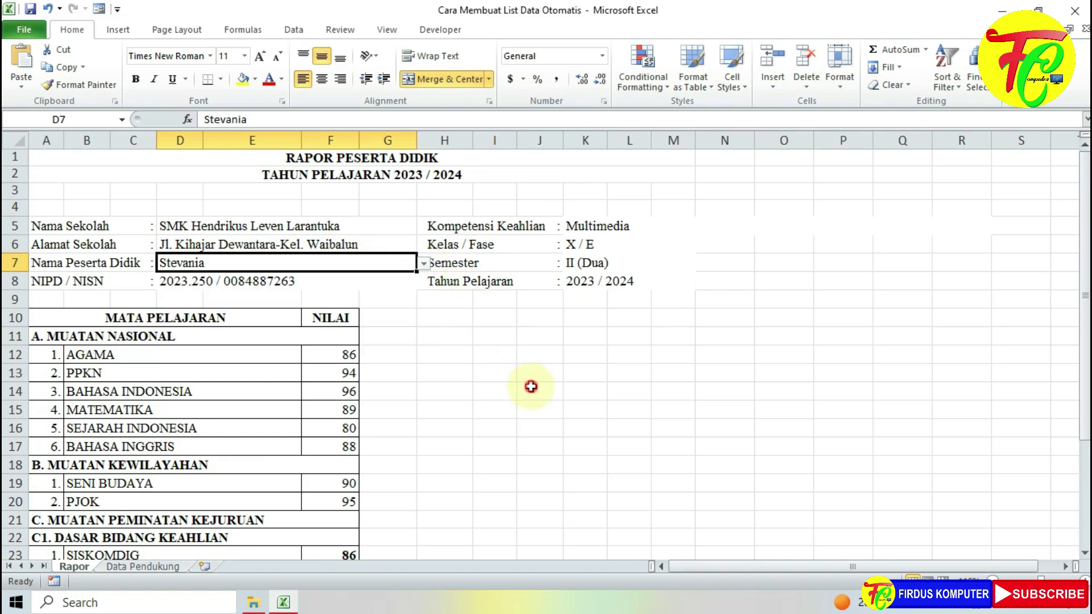
{"action": "left_click", "coordinate": [139, 567]}
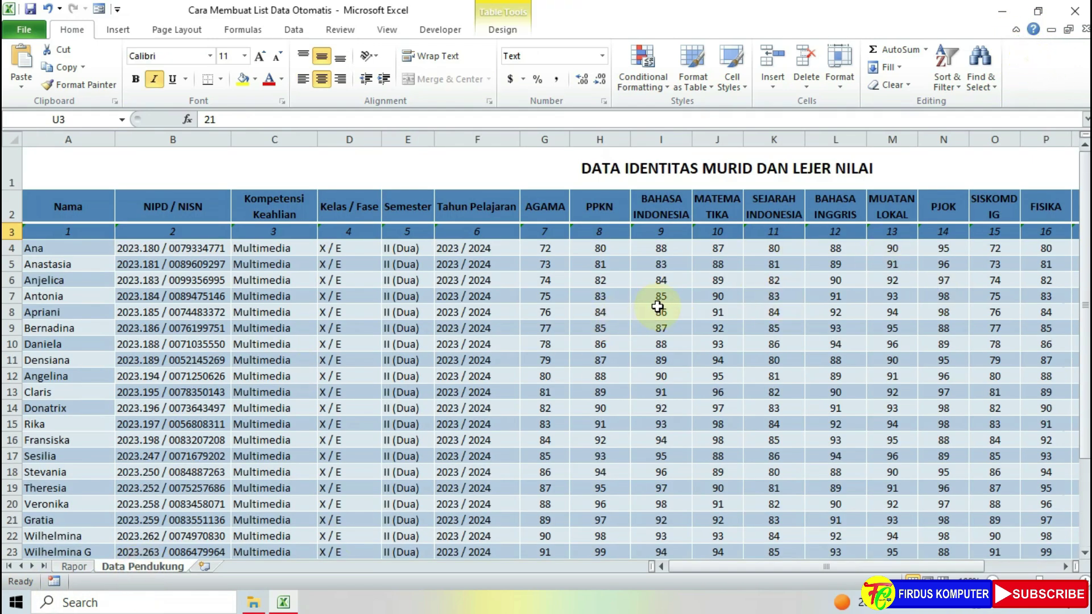
{"action": "left_click", "coordinate": [84, 570]}
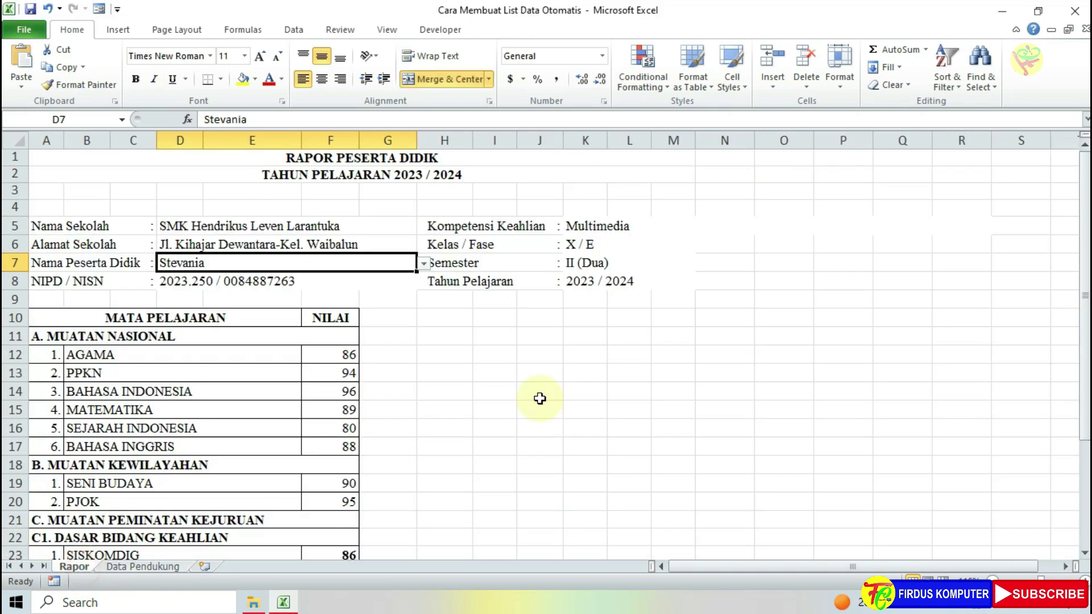
{"action": "left_click", "coordinate": [623, 322]}
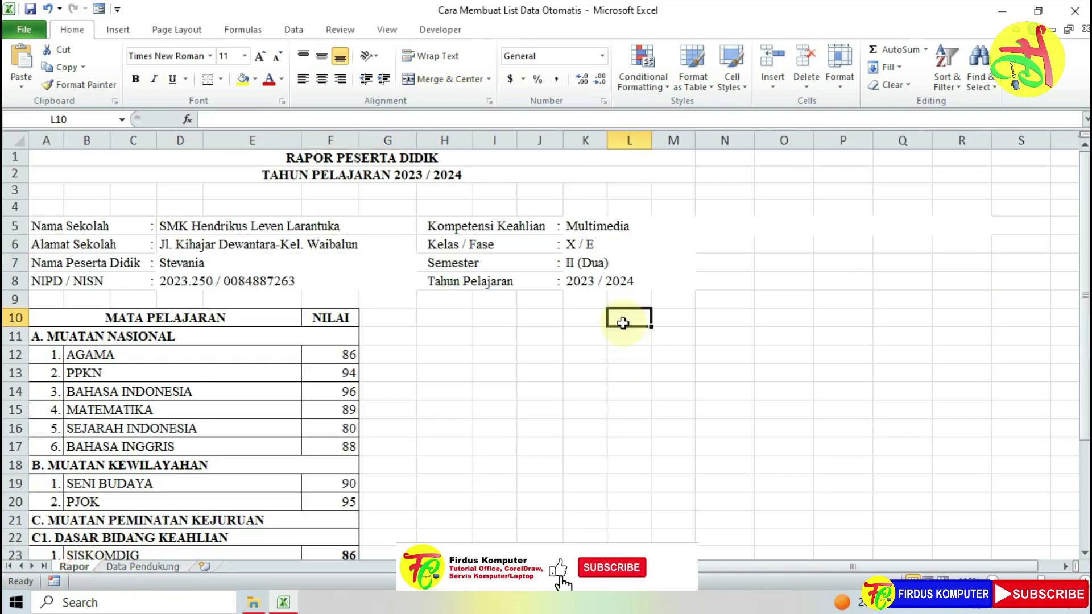